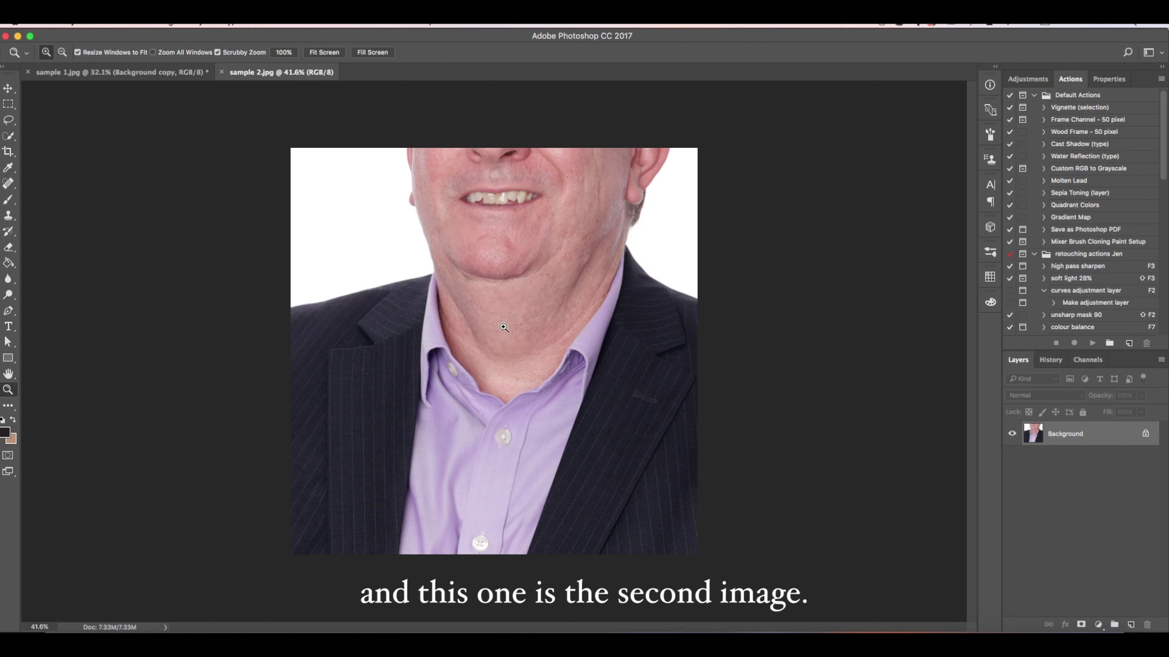
Step: Open sample 1.jpg and compare the neck retouch with the original by toggling the Background copy layer's visibility
left_click(156, 75)
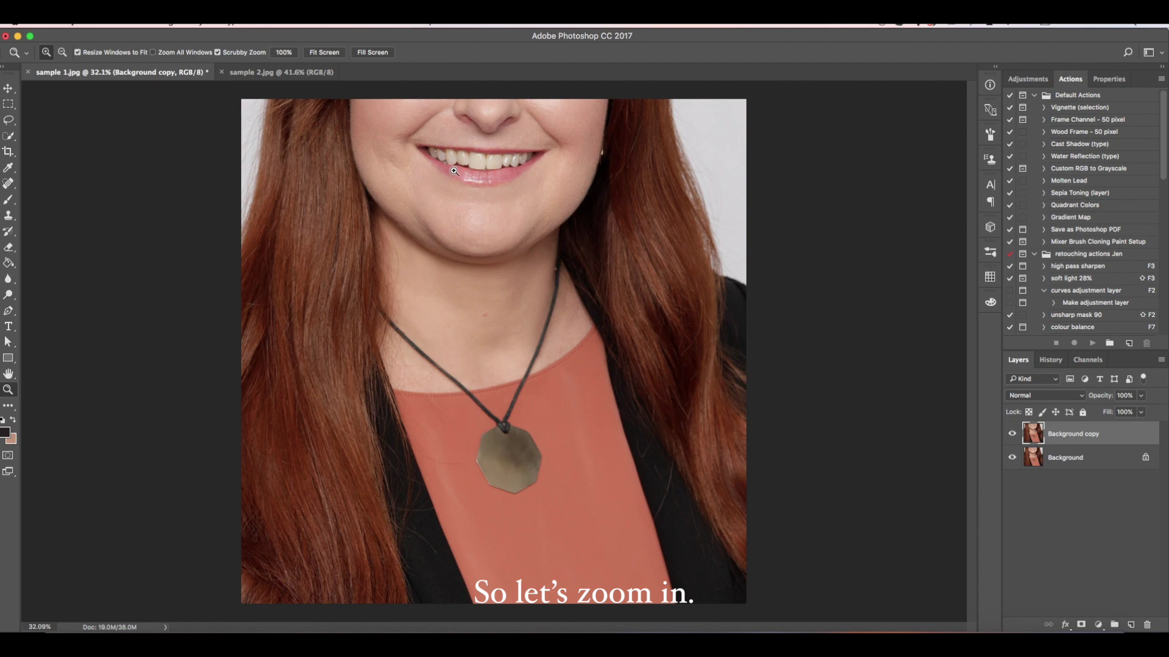
left_click_drag(459, 185, 474, 225)
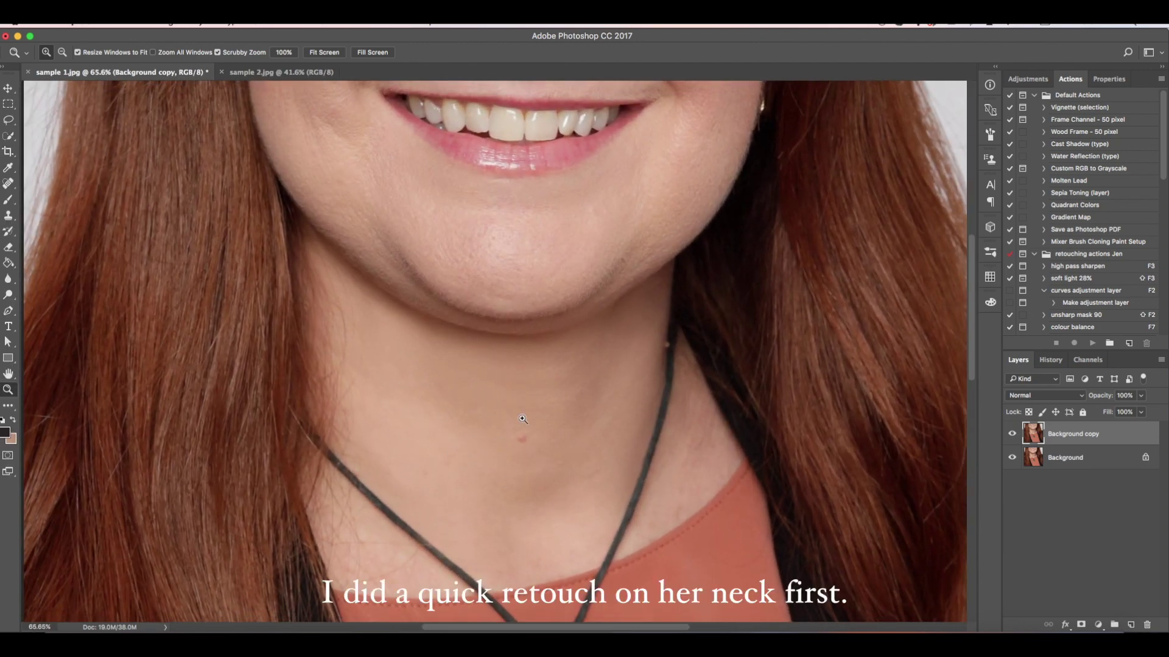
left_click(1011, 435)
left_click(1011, 435)
left_click(1010, 435)
left_click(1009, 435)
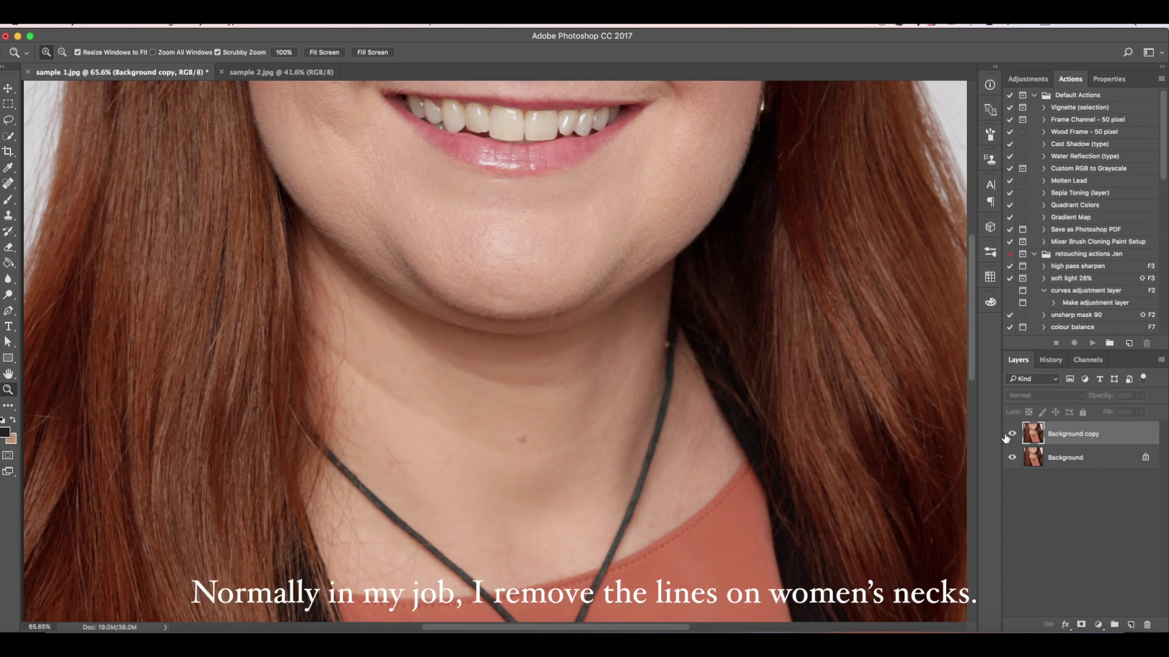
left_click(1011, 435)
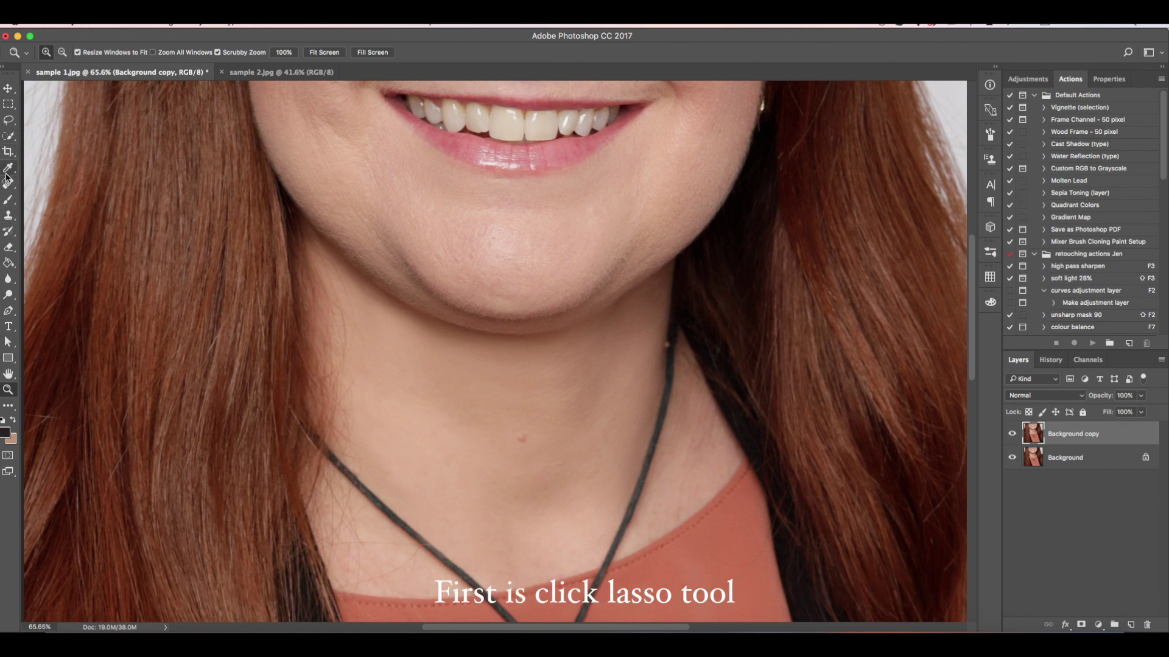
Step: Outline the double chin and upper neck with the Lasso tool, and copy the selection onto a new layer
left_click(10, 126)
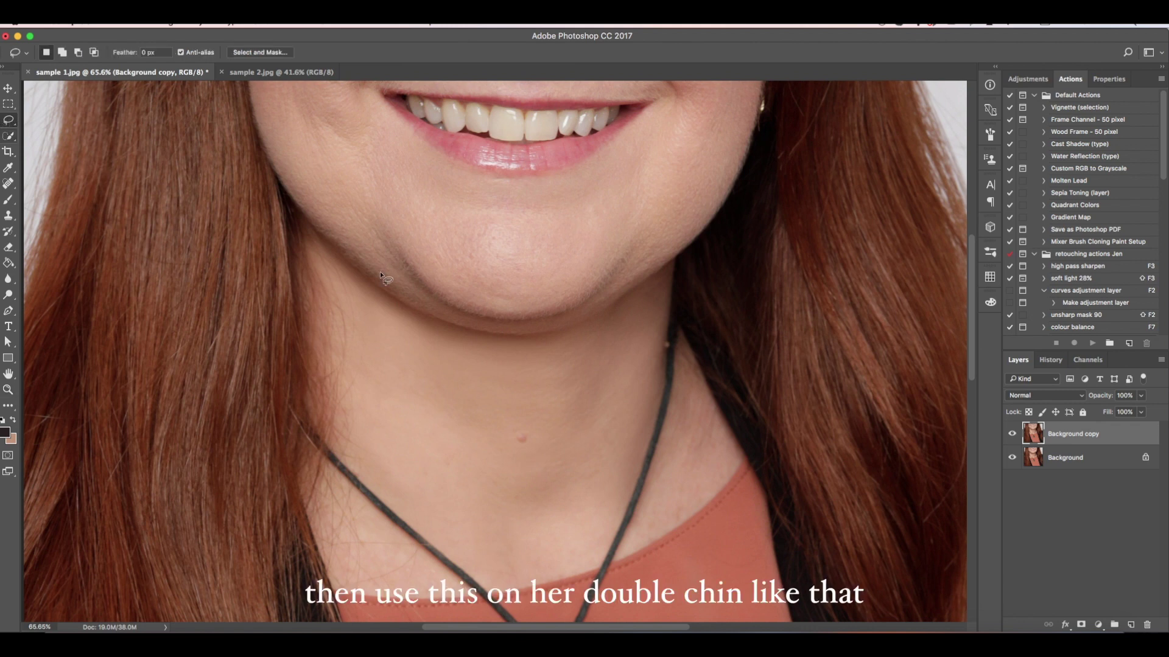
mouse_move(286, 235)
left_mouse_down()
mouse_move(285, 182)
mouse_move(326, 178)
mouse_move(445, 297)
mouse_move(506, 313)
mouse_move(593, 285)
mouse_move(631, 233)
mouse_move(701, 179)
mouse_move(727, 179)
mouse_move(740, 201)
mouse_move(733, 234)
mouse_move(677, 291)
mouse_move(641, 427)
mouse_move(589, 462)
mouse_move(542, 474)
mouse_move(471, 470)
mouse_move(384, 441)
mouse_move(318, 360)
mouse_move(287, 236)
left_mouse_up()
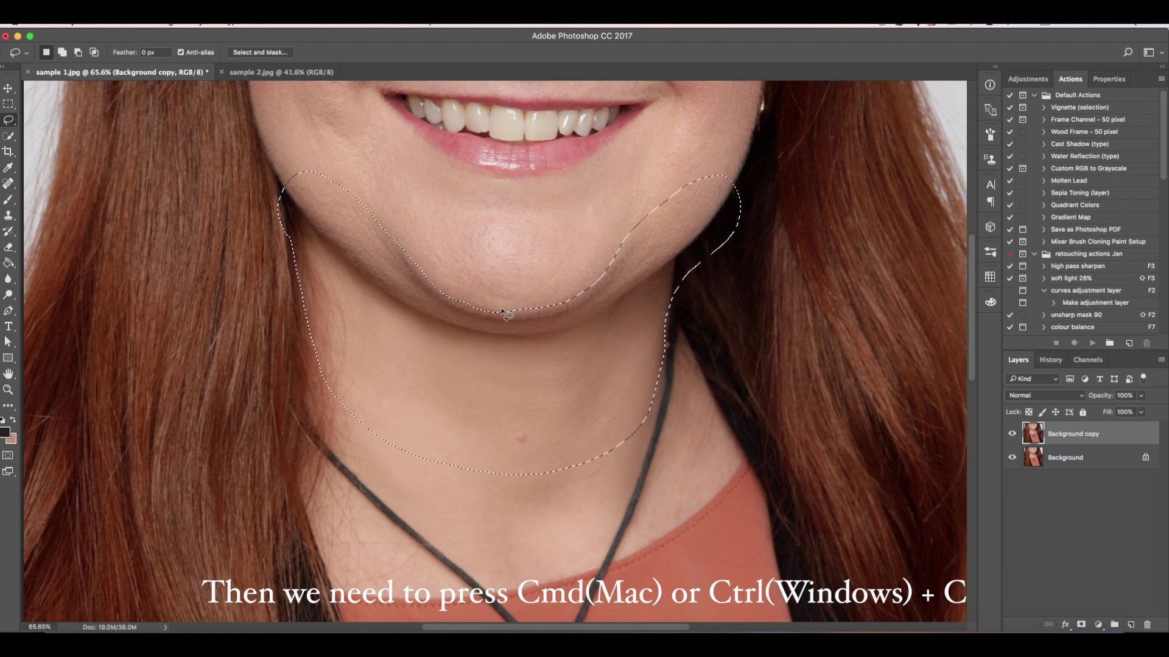
key("super+c")
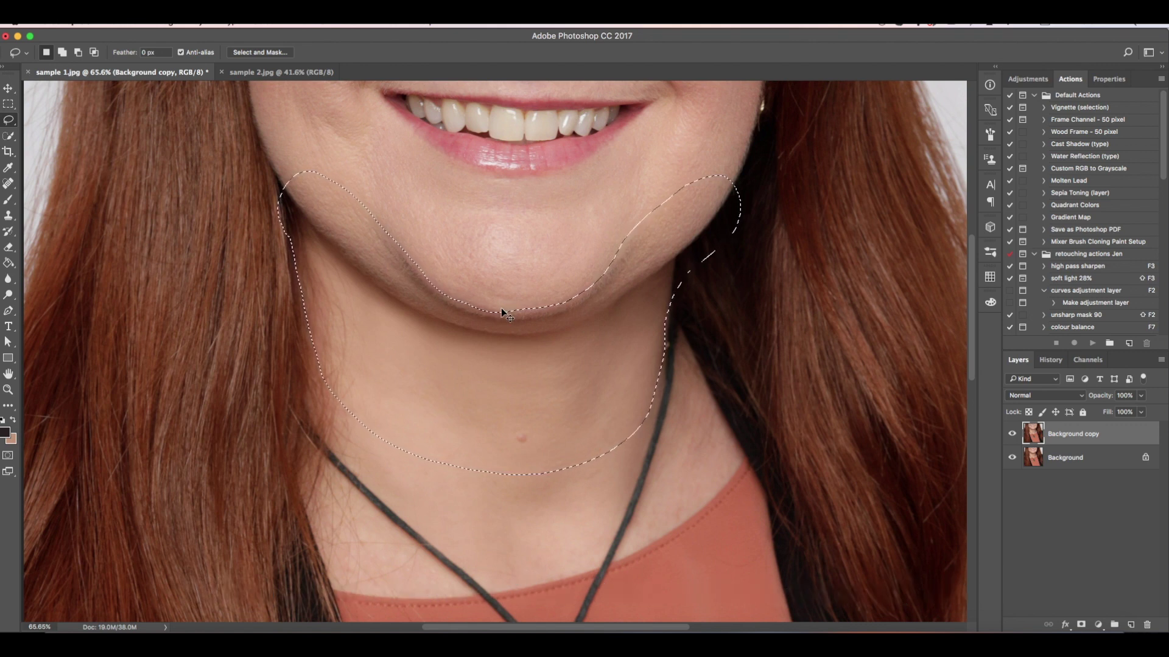
key("super+v")
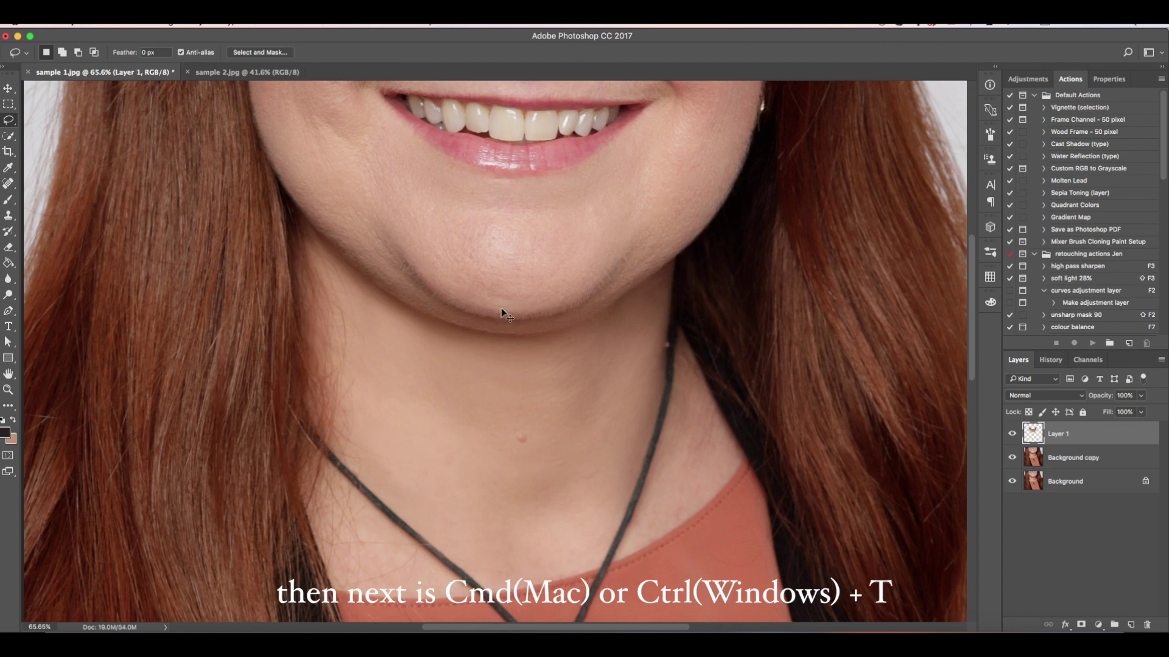
Step: Warp the copied chin layer slightly upward at the centre of the double chin and apply the transformation
key("super+t")
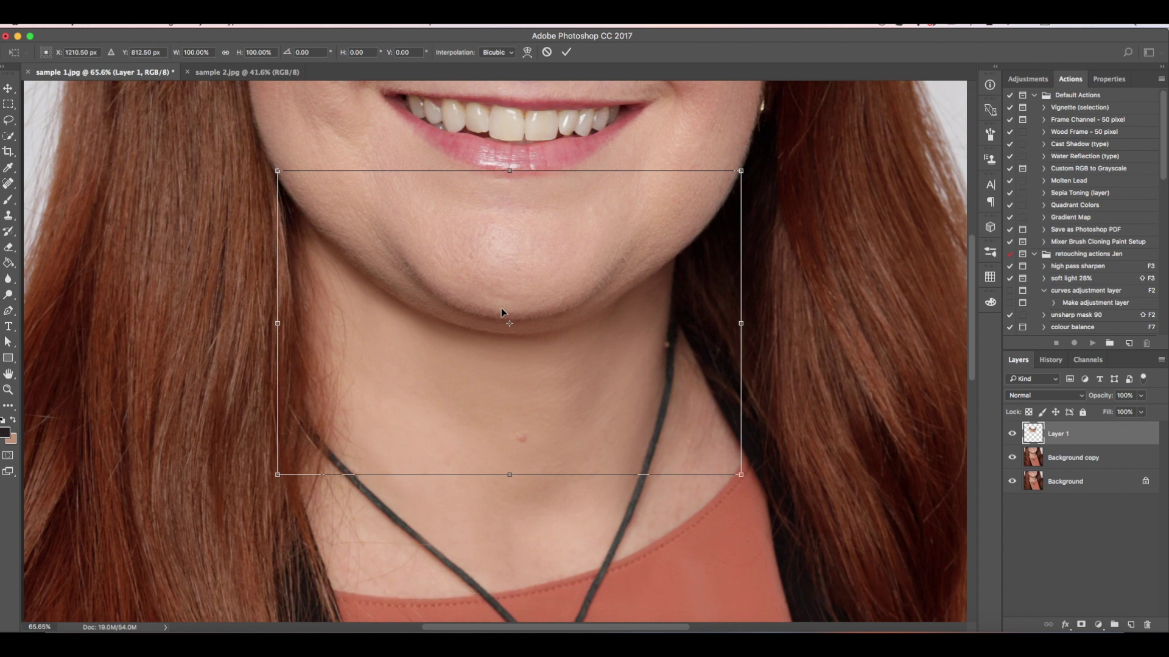
left_click(527, 52)
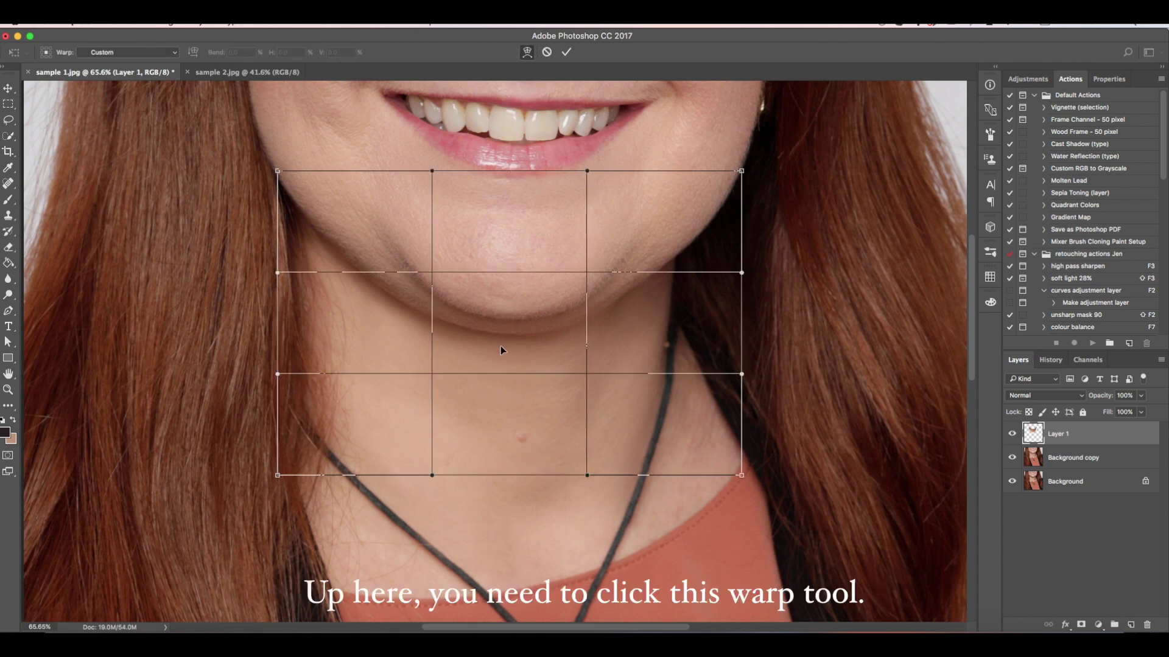
left_click_drag(501, 344, 504, 334)
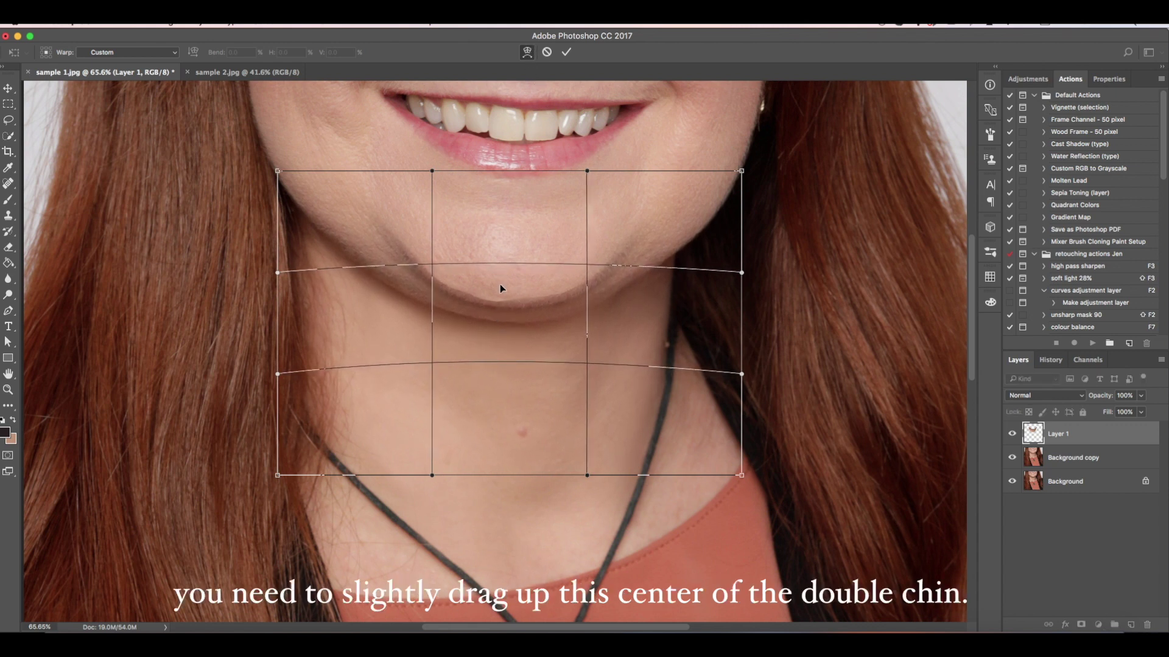
left_click_drag(500, 285, 502, 254)
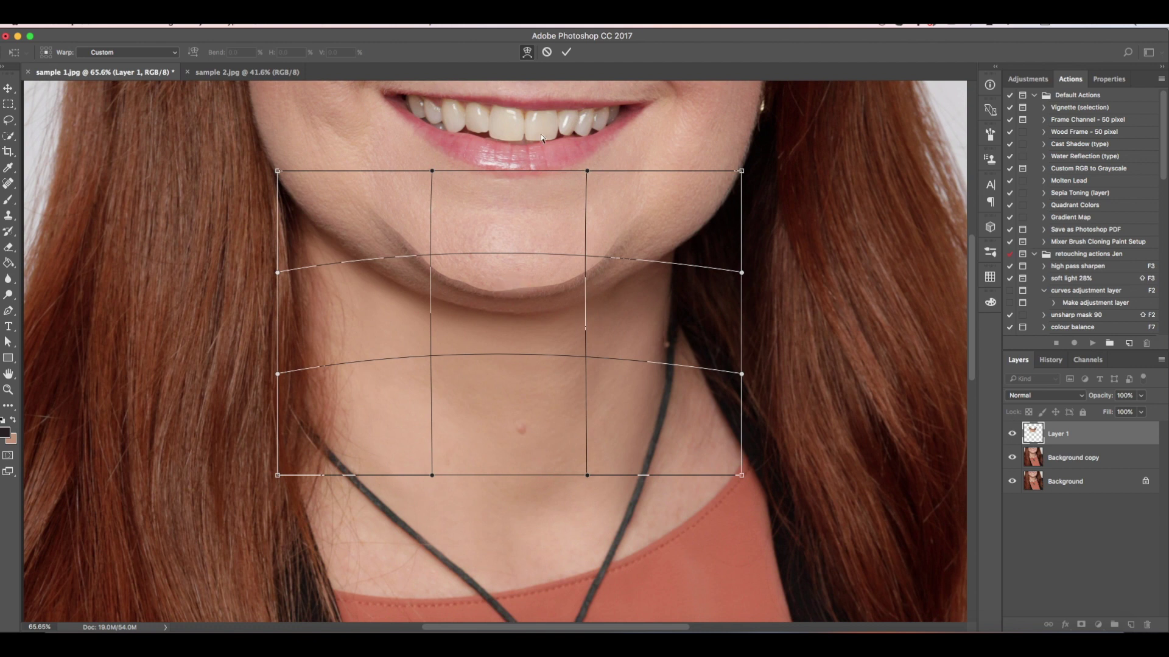
left_click(566, 52)
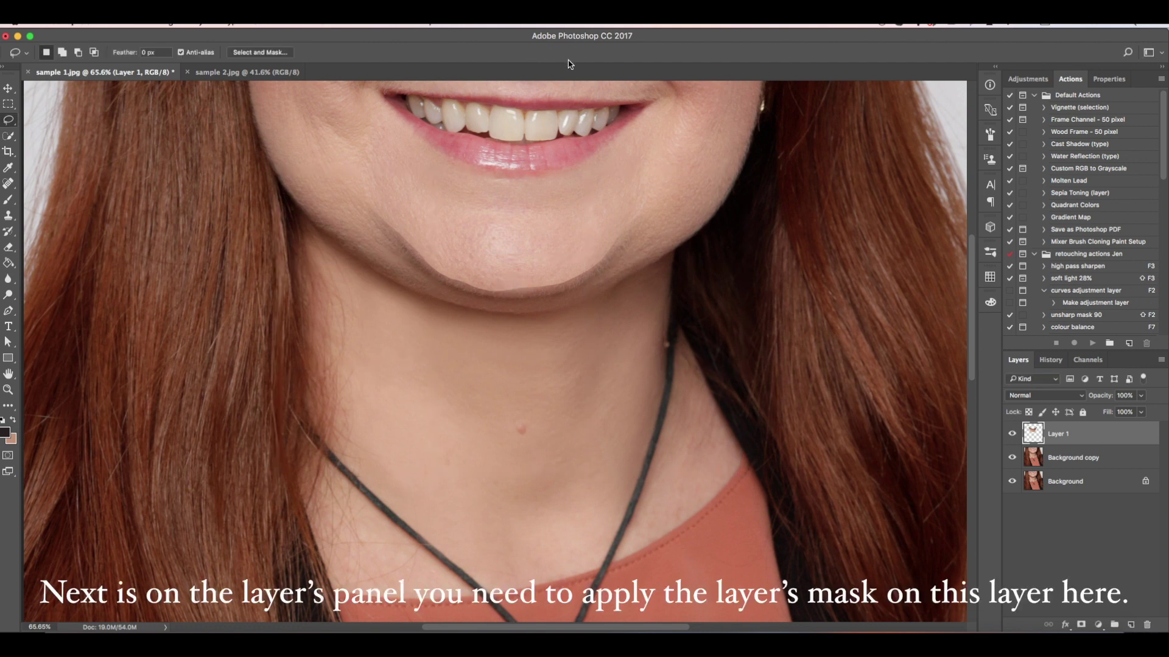
Step: Add a layer mask to the warped chin layer and set up a soft black brush at size 50
left_click(1082, 626)
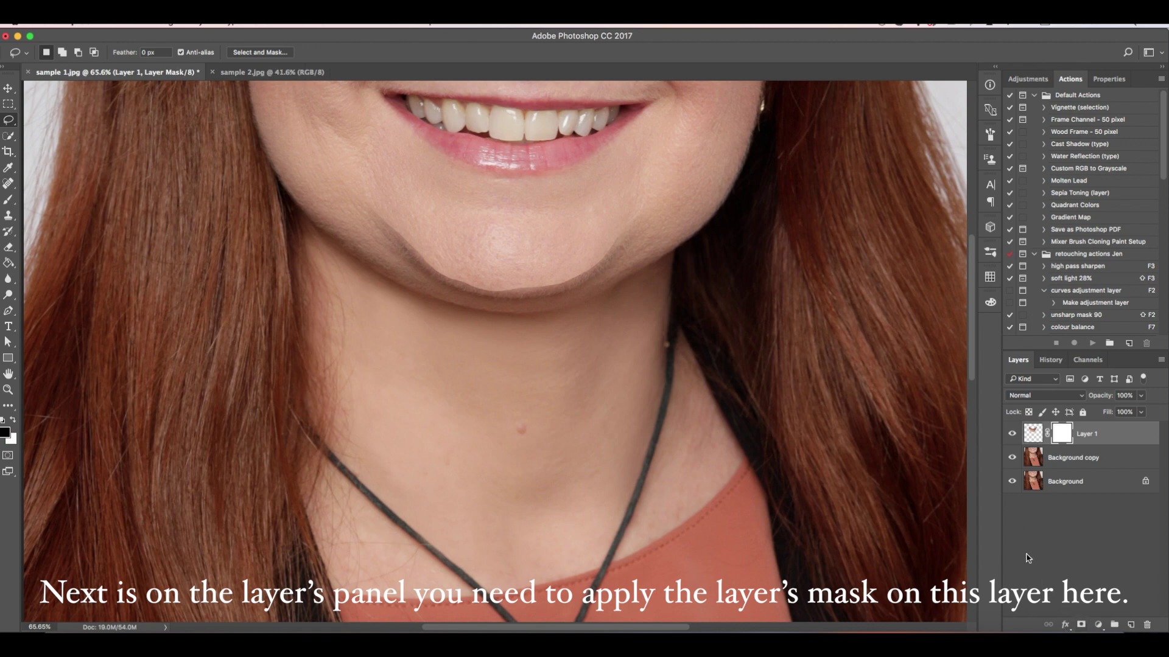
key("z")
left_click_drag(512, 183, 510, 178)
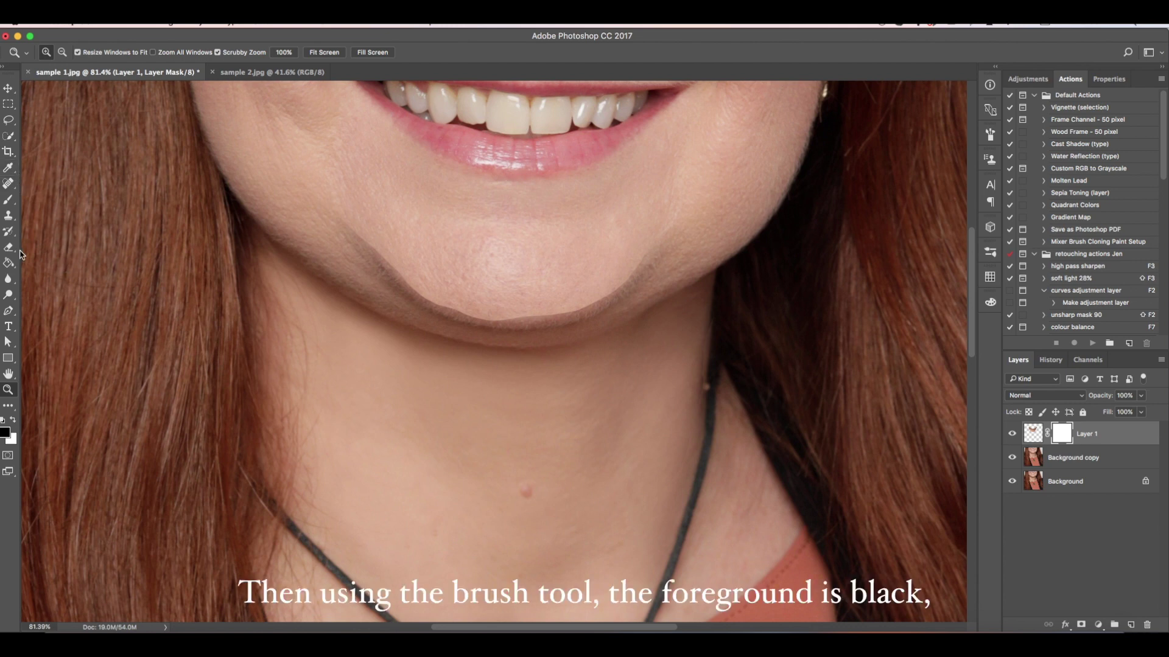
left_click(8, 199)
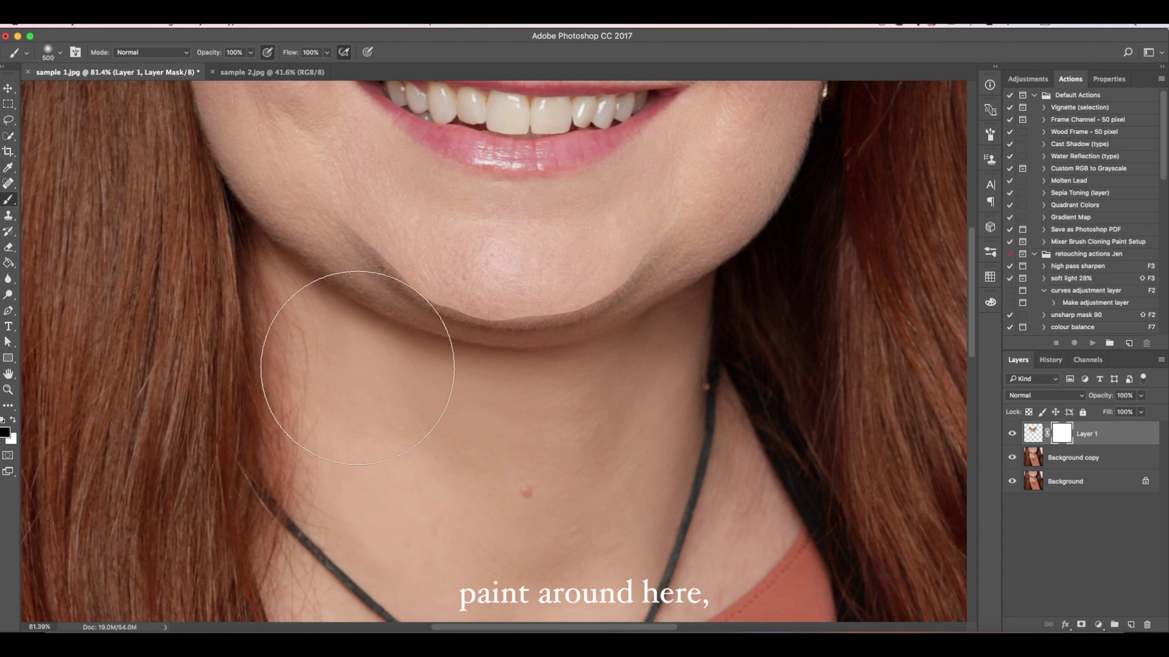
key("bracketleft")
key("bracketleft")
key("bracketleft")
key("bracketleft")
key("bracketleft")
key("bracketleft")
key("bracketleft")
key("bracketleft")
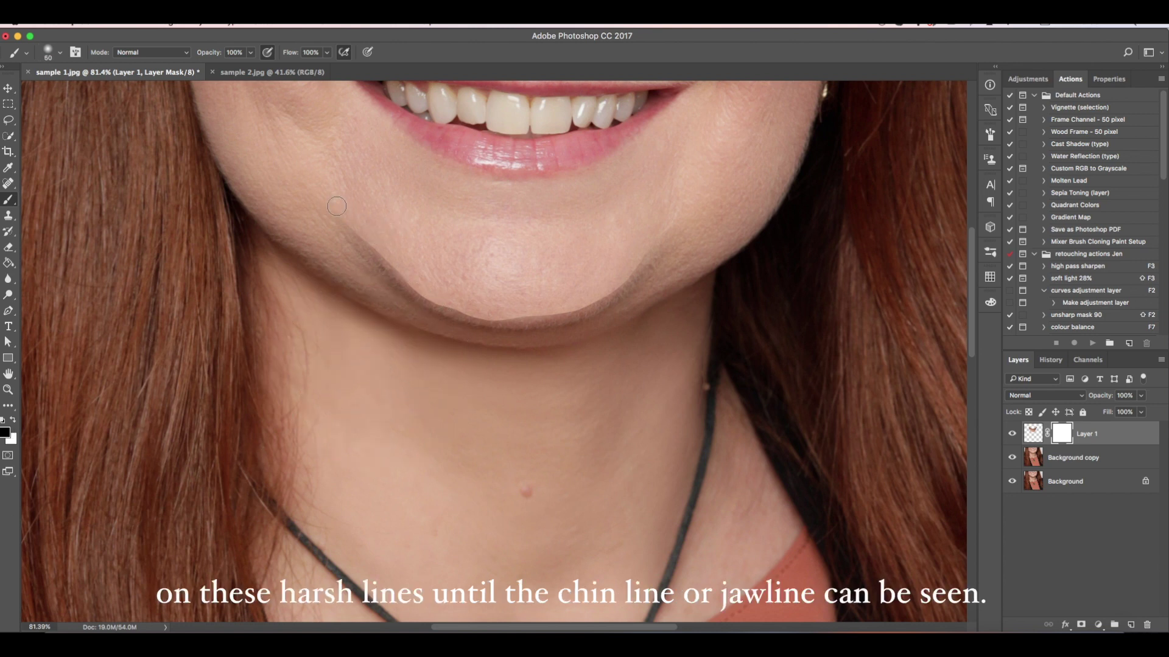
key("bracketleft")
Step: Paint black on the layer mask over the harsh edges along the chin to bring back the natural jawline
left_click_drag(343, 213, 419, 287)
mouse_move(379, 252)
left_mouse_down()
mouse_move(430, 300)
mouse_move(357, 245)
mouse_move(473, 316)
mouse_move(410, 286)
mouse_move(481, 315)
mouse_move(408, 278)
mouse_move(470, 322)
mouse_move(387, 263)
mouse_move(447, 311)
mouse_move(435, 308)
mouse_move(532, 318)
mouse_move(443, 319)
mouse_move(529, 330)
mouse_move(438, 319)
mouse_move(453, 328)
mouse_move(386, 267)
mouse_move(496, 323)
mouse_move(440, 316)
mouse_move(502, 330)
mouse_move(580, 323)
mouse_move(515, 325)
mouse_move(627, 278)
mouse_move(667, 236)
mouse_move(616, 278)
mouse_move(636, 278)
mouse_move(679, 213)
mouse_move(648, 263)
mouse_move(568, 334)
mouse_move(597, 317)
mouse_move(530, 341)
mouse_move(570, 335)
mouse_move(465, 336)
mouse_move(542, 348)
left_mouse_up()
mouse_move(441, 332)
left_mouse_down()
mouse_move(484, 343)
mouse_move(424, 304)
mouse_move(441, 330)
mouse_move(398, 269)
mouse_move(433, 329)
mouse_move(339, 177)
mouse_move(441, 240)
mouse_move(419, 301)
mouse_move(455, 341)
mouse_move(456, 331)
mouse_move(571, 345)
mouse_move(541, 340)
mouse_move(624, 309)
mouse_move(595, 334)
left_mouse_up()
mouse_move(456, 312)
left_mouse_down()
mouse_move(466, 318)
mouse_move(415, 241)
mouse_move(346, 185)
mouse_move(494, 192)
left_mouse_up()
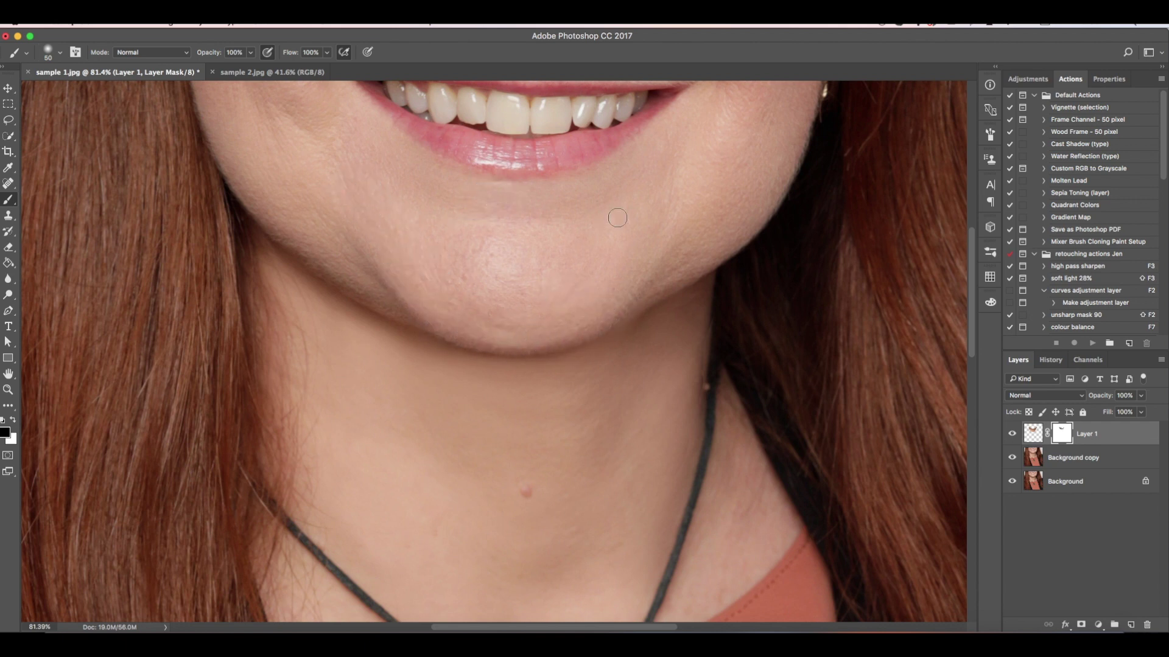
mouse_move(551, 273)
left_mouse_down()
mouse_move(582, 255)
mouse_move(610, 287)
mouse_move(540, 277)
mouse_move(546, 289)
mouse_move(519, 288)
left_mouse_up()
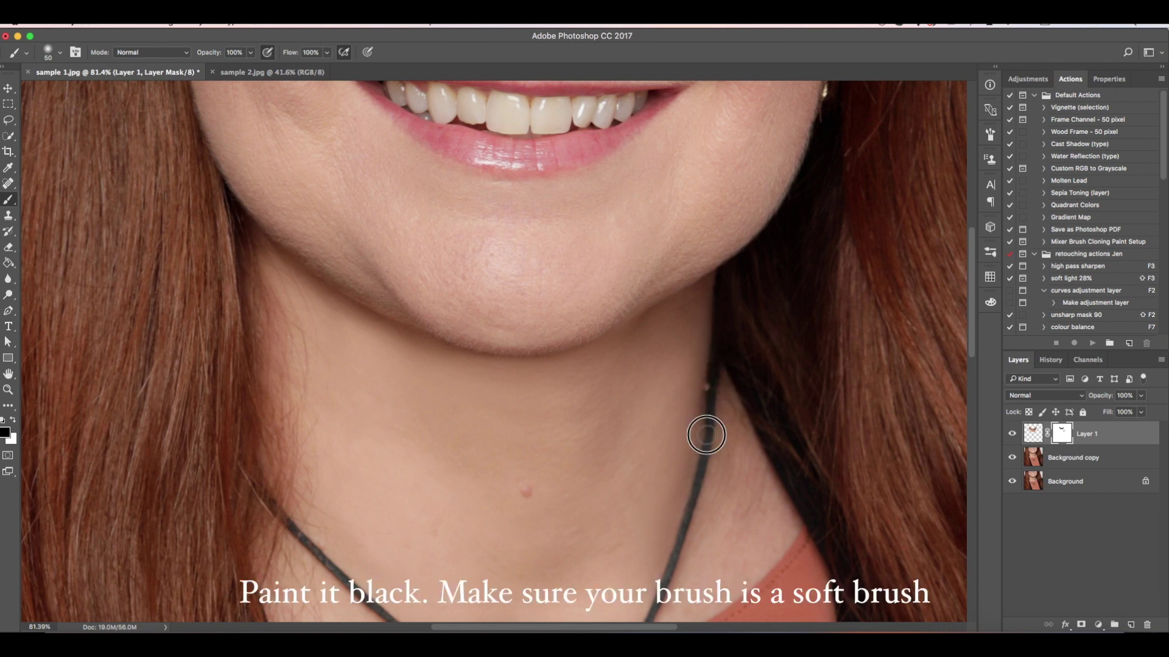
left_click_drag(633, 534, 581, 551)
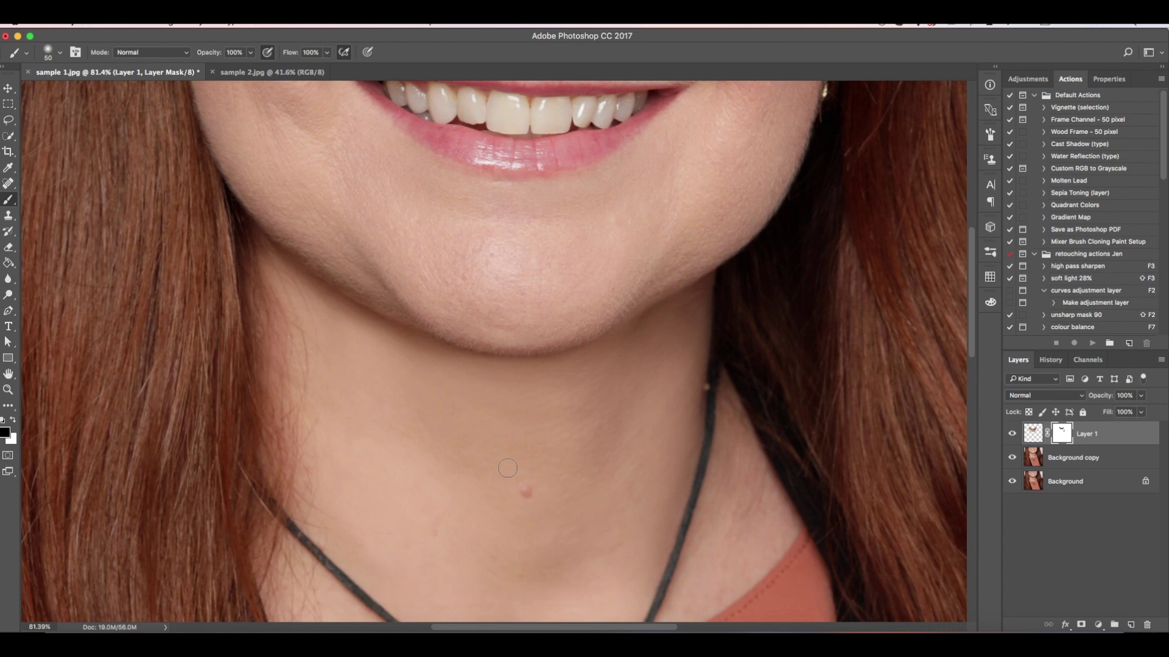
left_click_drag(723, 342, 722, 334)
Step: Check the blended jawline up close and merge the masked chin layer down into Background copy
key("z")
left_click_drag(554, 353, 526, 336)
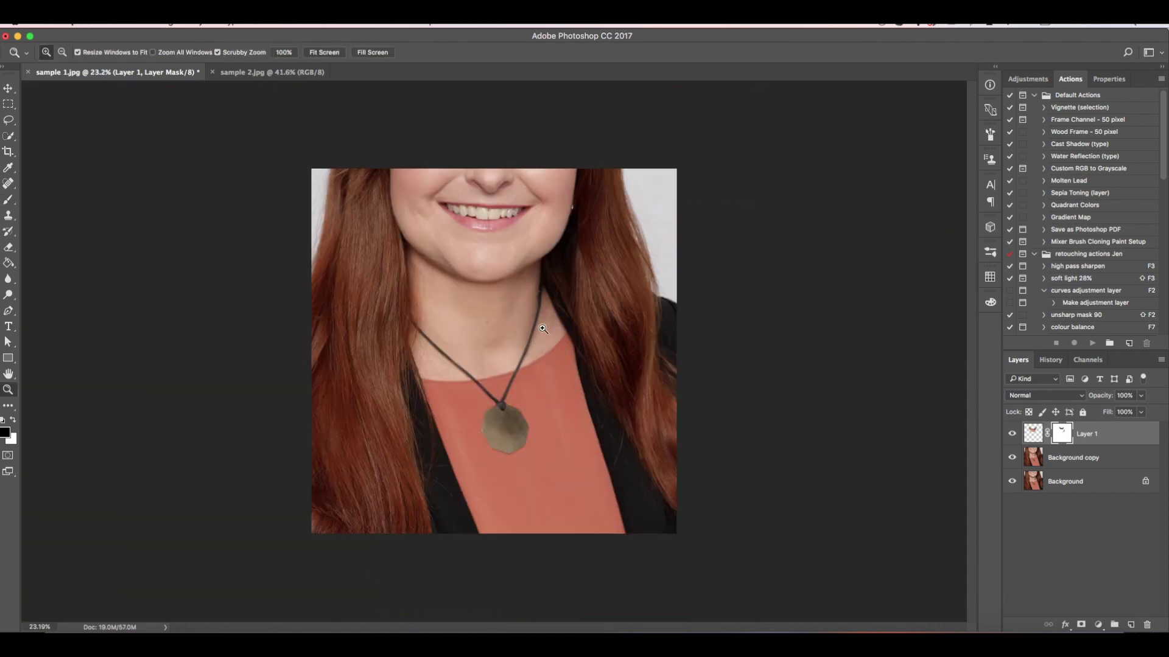
left_click_drag(503, 259, 560, 307)
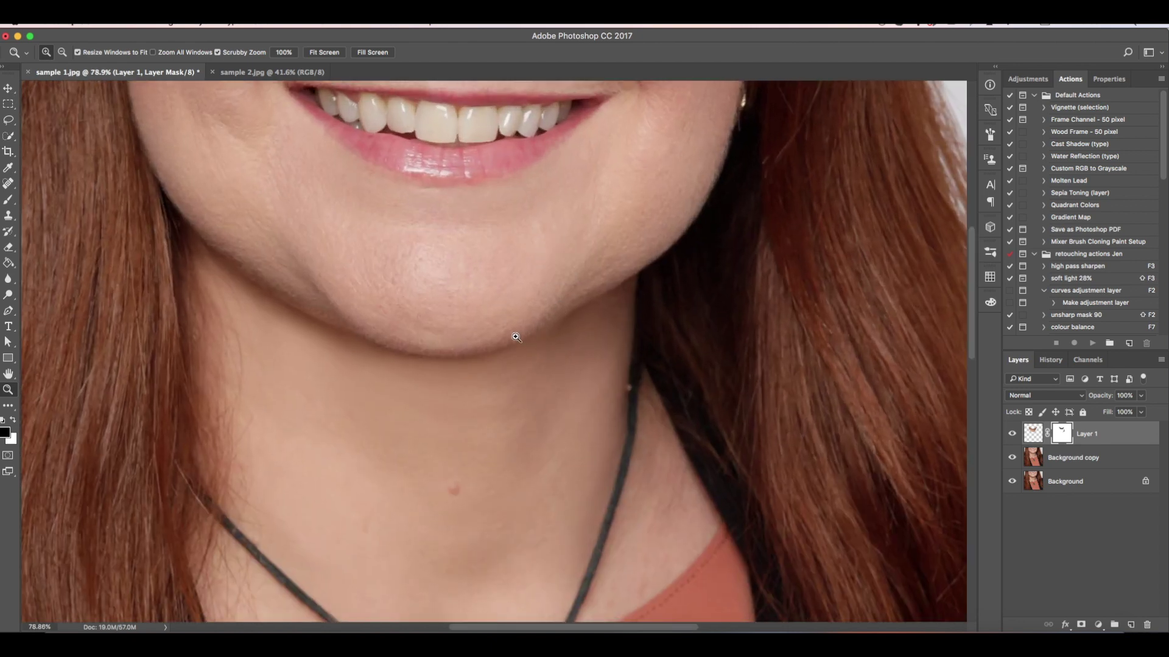
key("b")
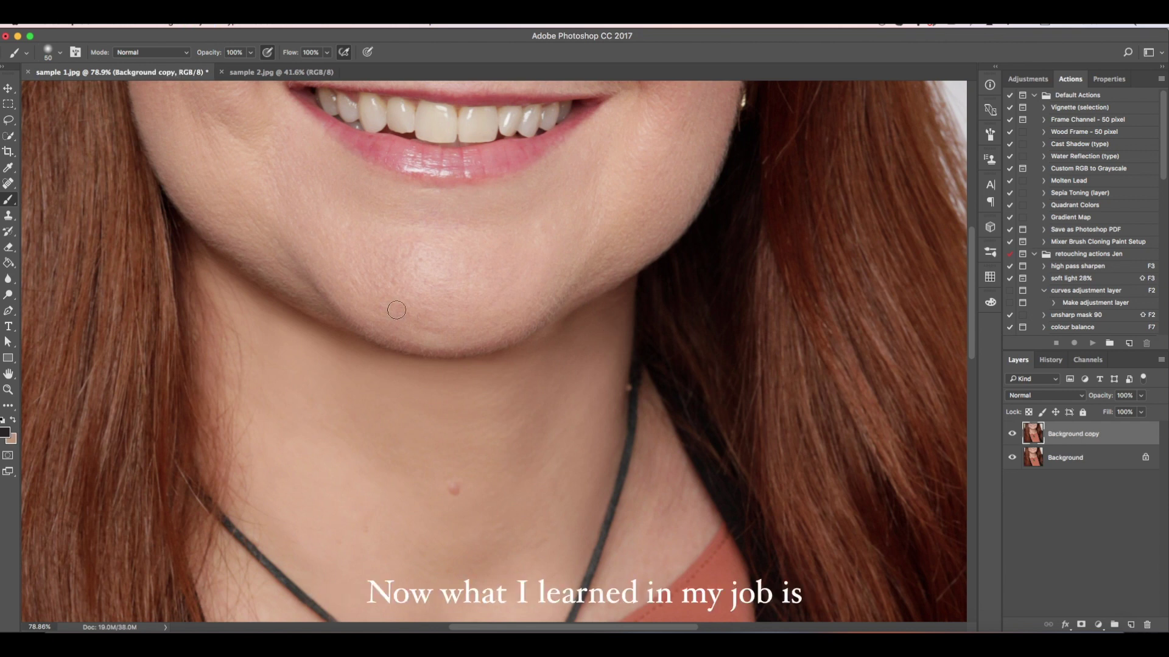
Step: Select a broad area around the face and neck with the Lasso tool and open it in the Liquify filter
key("z")
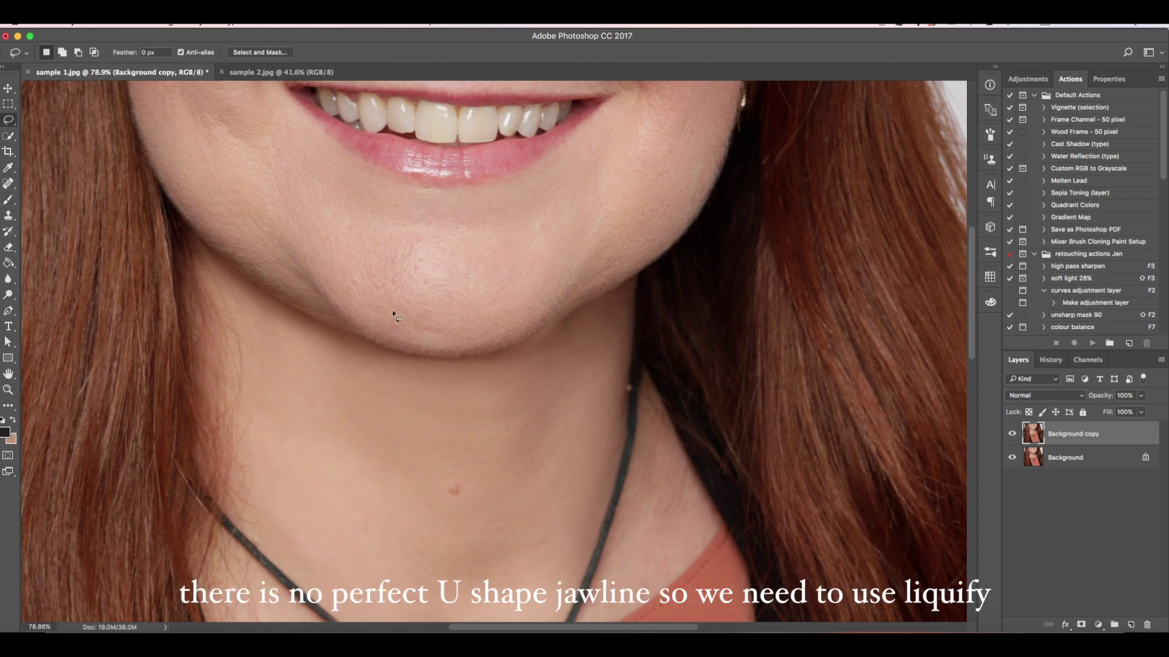
left_click_drag(466, 367, 433, 326)
left_click_drag(459, 238, 481, 245)
scroll(482, 248, "down", 1)
key("l")
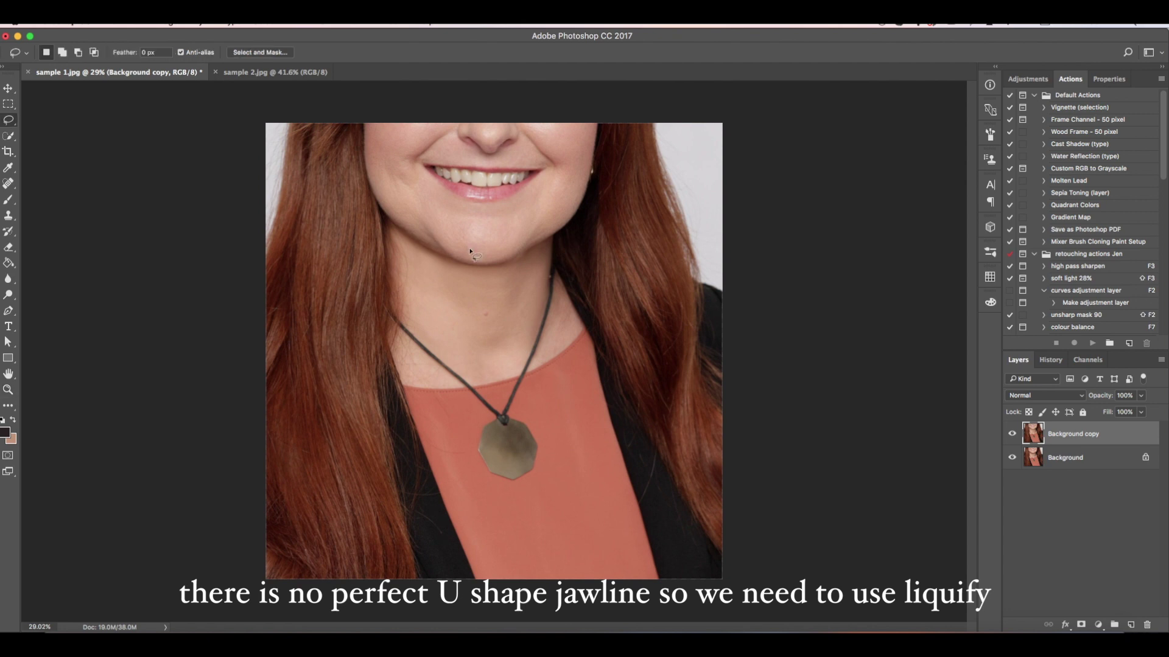
mouse_move(318, 245)
left_mouse_down()
mouse_move(318, 209)
mouse_move(579, 120)
mouse_move(323, 268)
left_mouse_up()
left_click(299, 26)
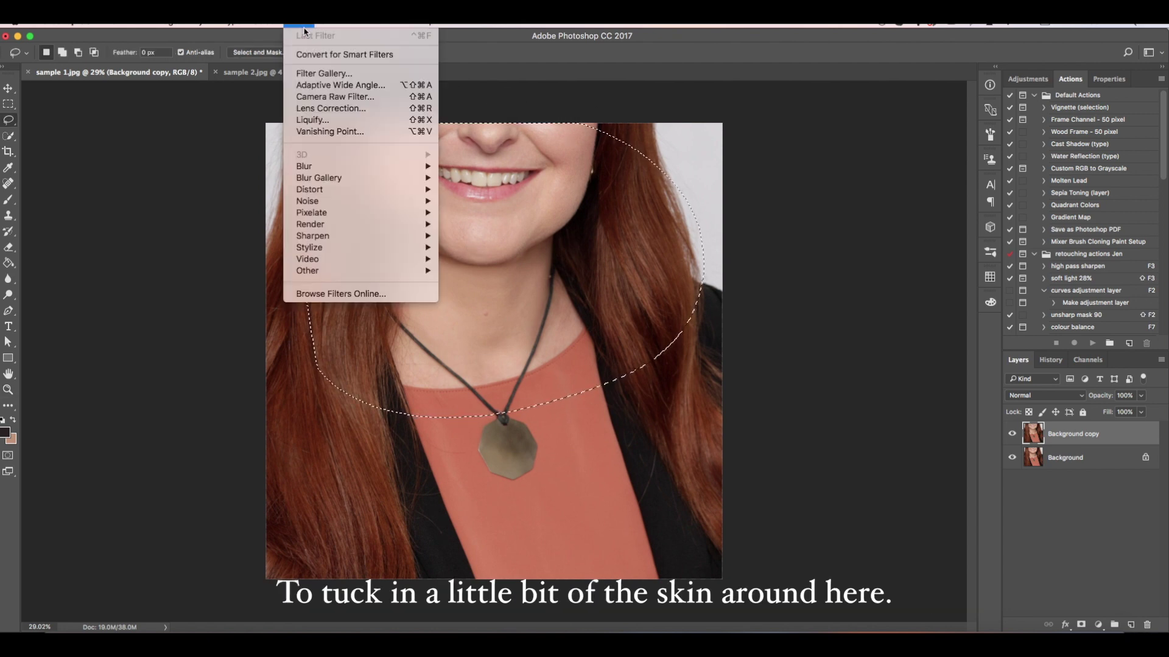
left_click(312, 119)
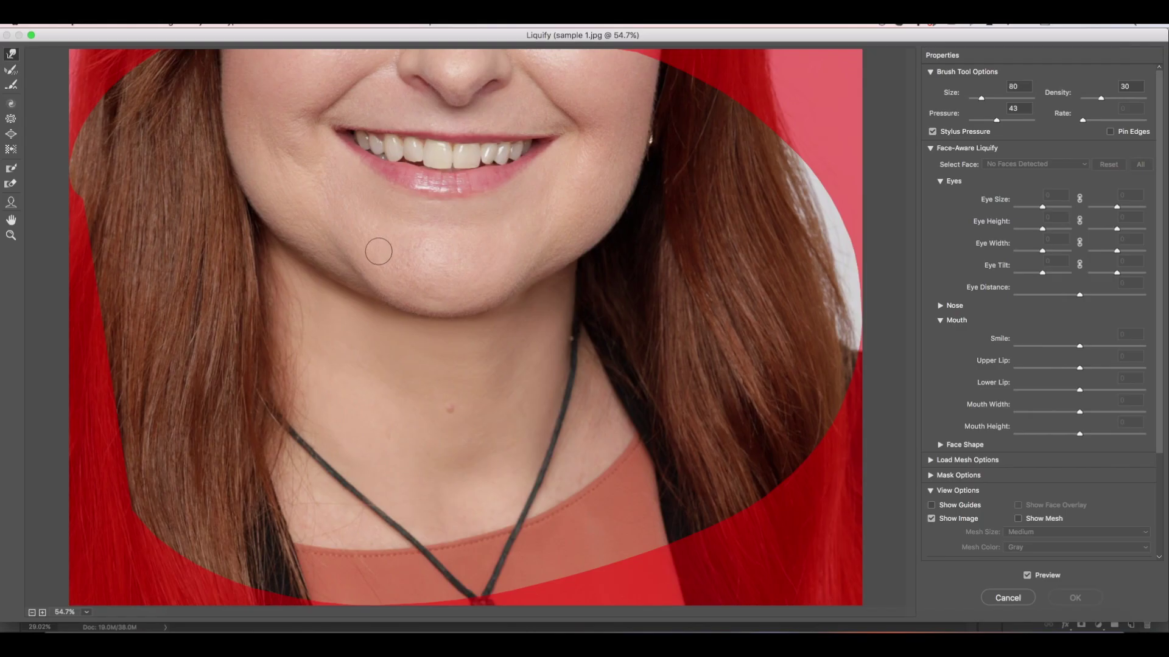
Step: Tuck in the skin below the jawline on the photo's left side with the Forward Warp brush, using sizes 150 and 60
key("bracketright")
key("bracketright")
key("bracketright")
key("bracketright")
left_click_drag(351, 292, 320, 265)
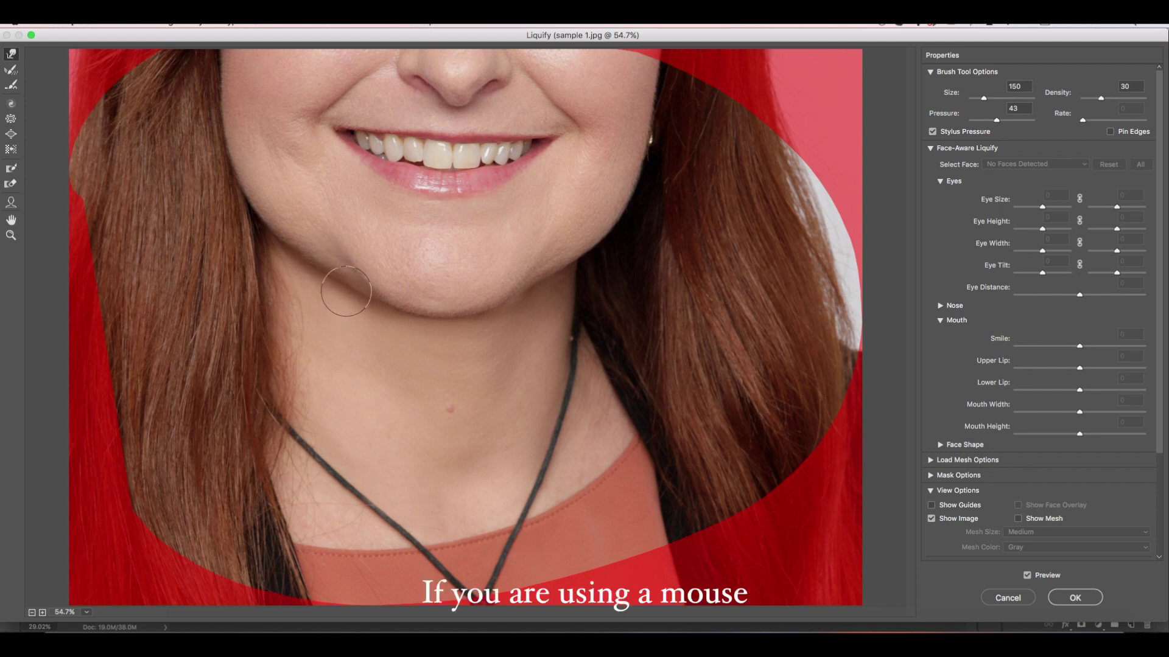
left_click_drag(353, 300, 310, 259)
key("bracketleft")
key("bracketleft")
key("bracketleft")
key("bracketleft")
key("bracketleft")
key("bracketleft")
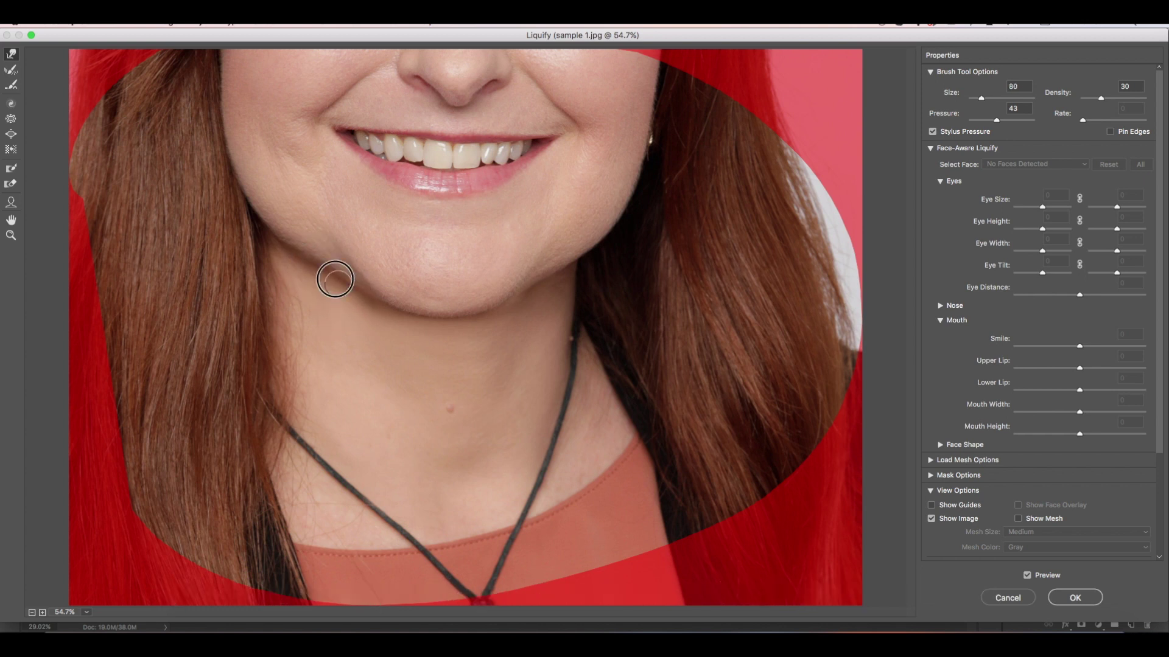
Step: Refine the jawline's right side with the Forward Warp brush, starting at size 175, and apply the Liquify changes
key("bracketright")
key("bracketright")
key("bracketright")
key("bracketright")
key("bracketright")
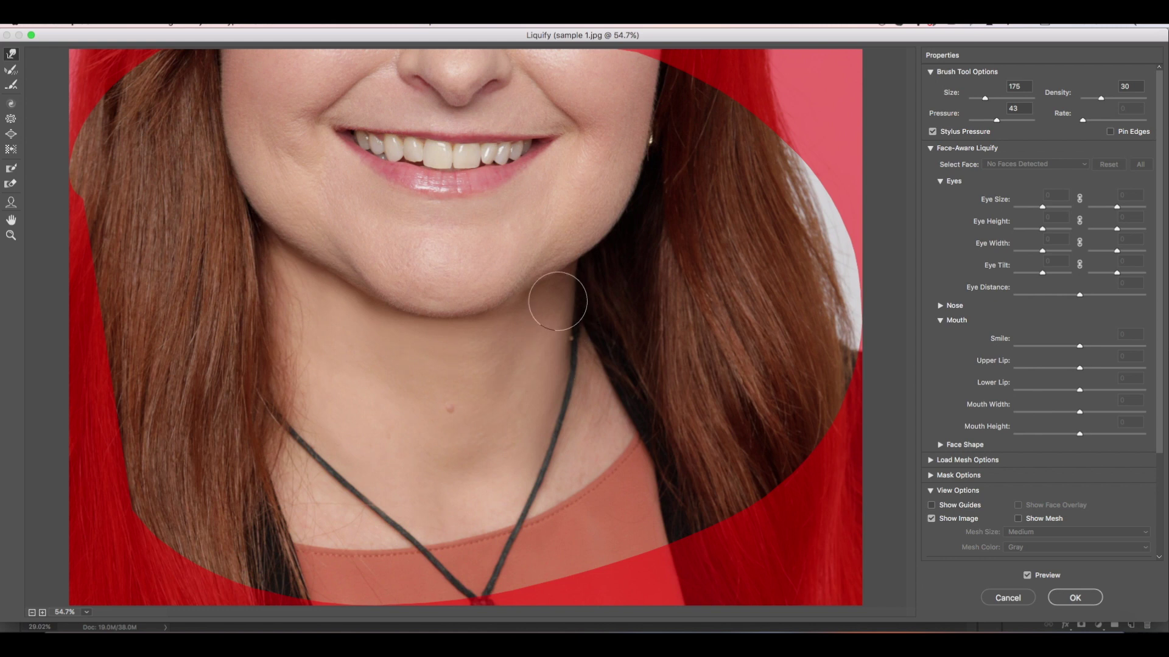
key("bracketleft")
key("bracketleft")
key("bracketleft")
key("bracketleft")
key("bracketleft")
key("bracketleft")
left_click(1073, 597)
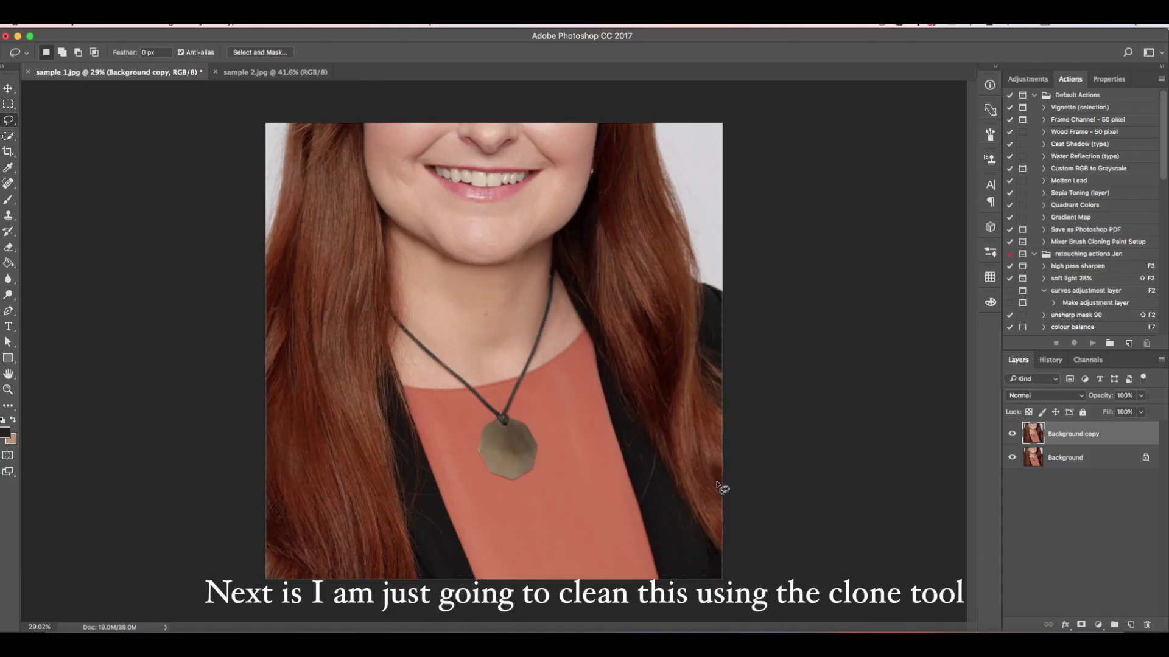
Step: Clean up the edge beneath the jawline's right side with the Clone Stamp tool at brush size 40, sampling nearby neck skin
key("z")
mouse_move(588, 269)
left_mouse_down()
mouse_move(572, 250)
mouse_move(577, 262)
left_mouse_up()
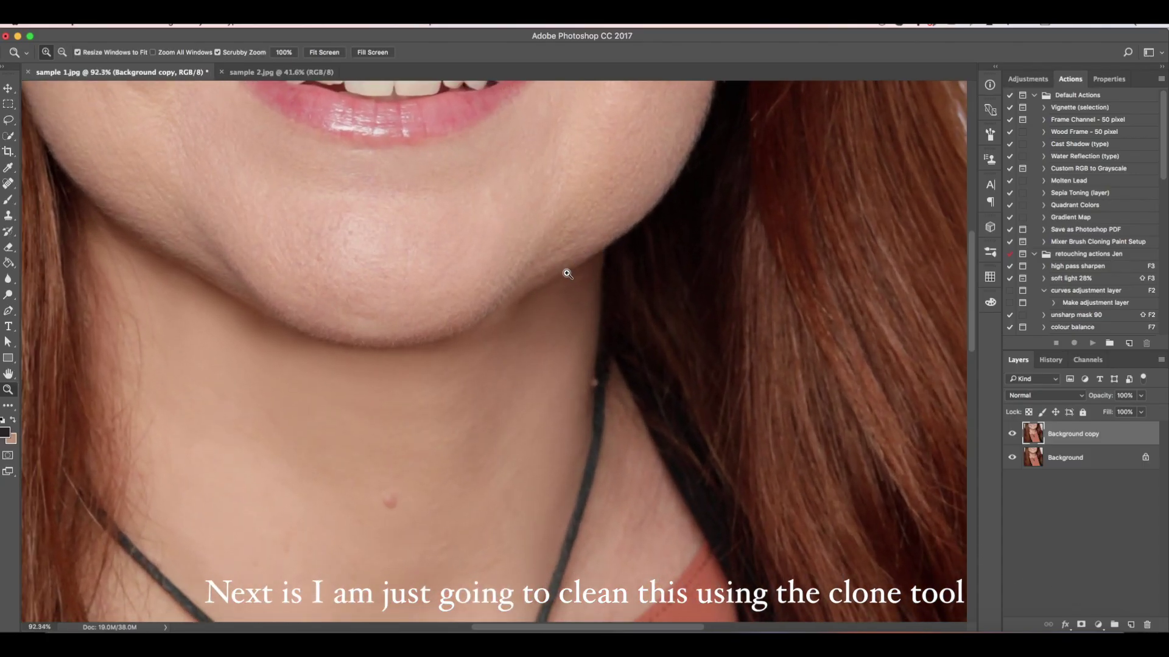
key("s")
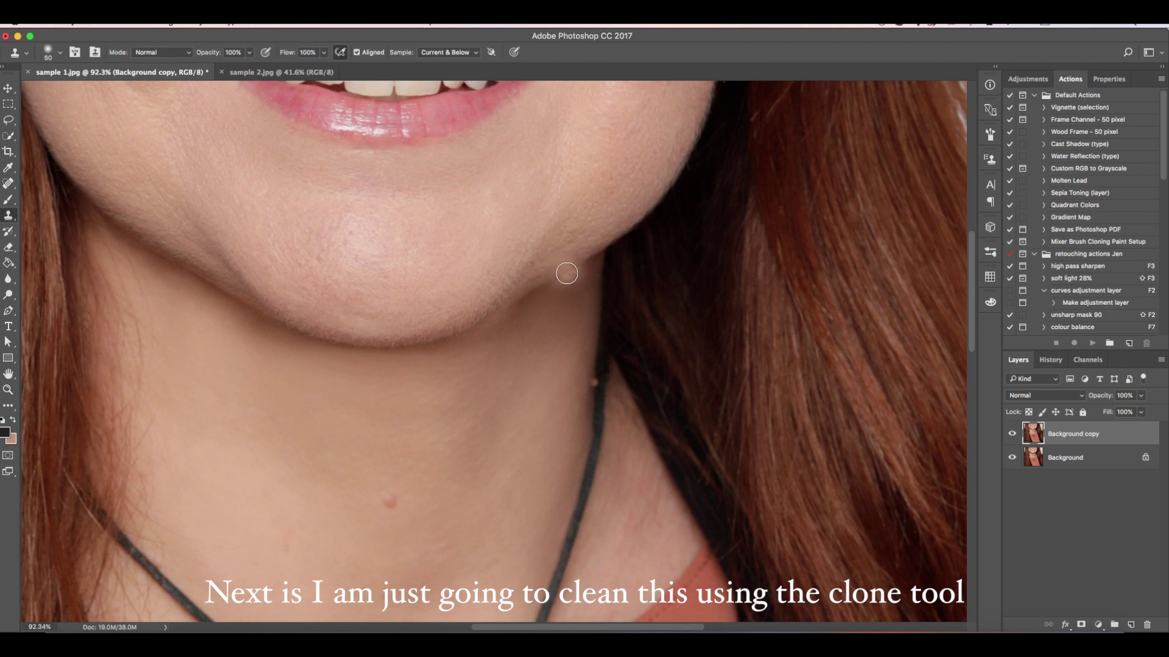
key("bracketleft")
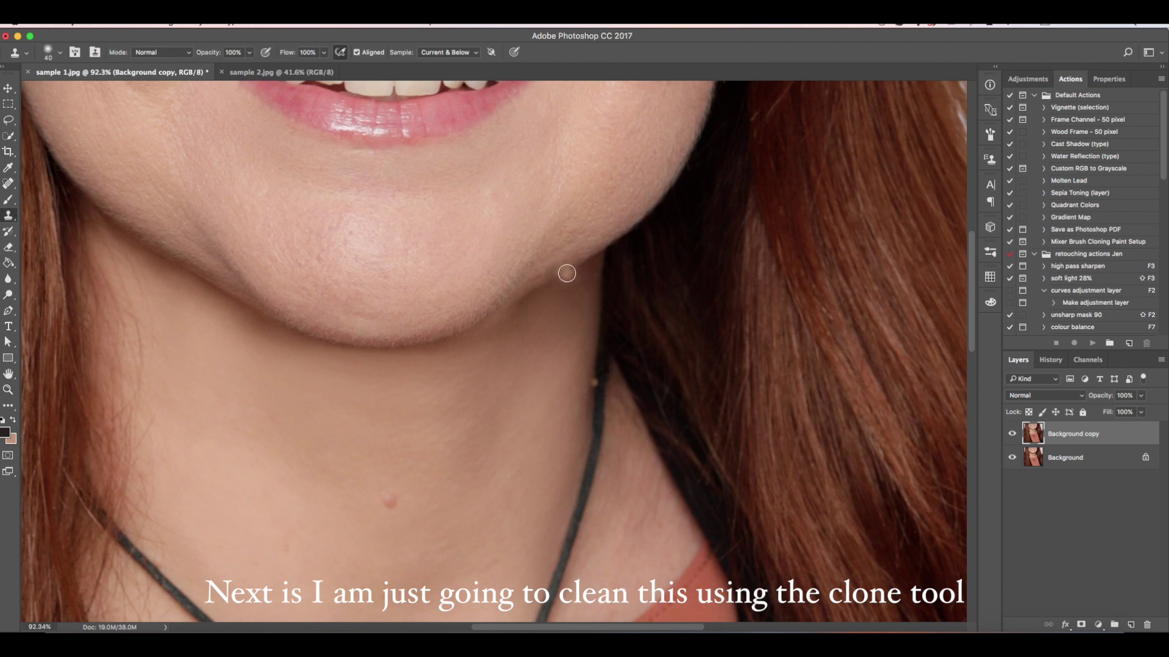
left_click(529, 307, "alt")
left_click_drag(512, 315, 493, 326)
key("z")
mouse_move(388, 364)
left_mouse_down()
mouse_move(383, 326)
mouse_move(420, 317)
left_mouse_up()
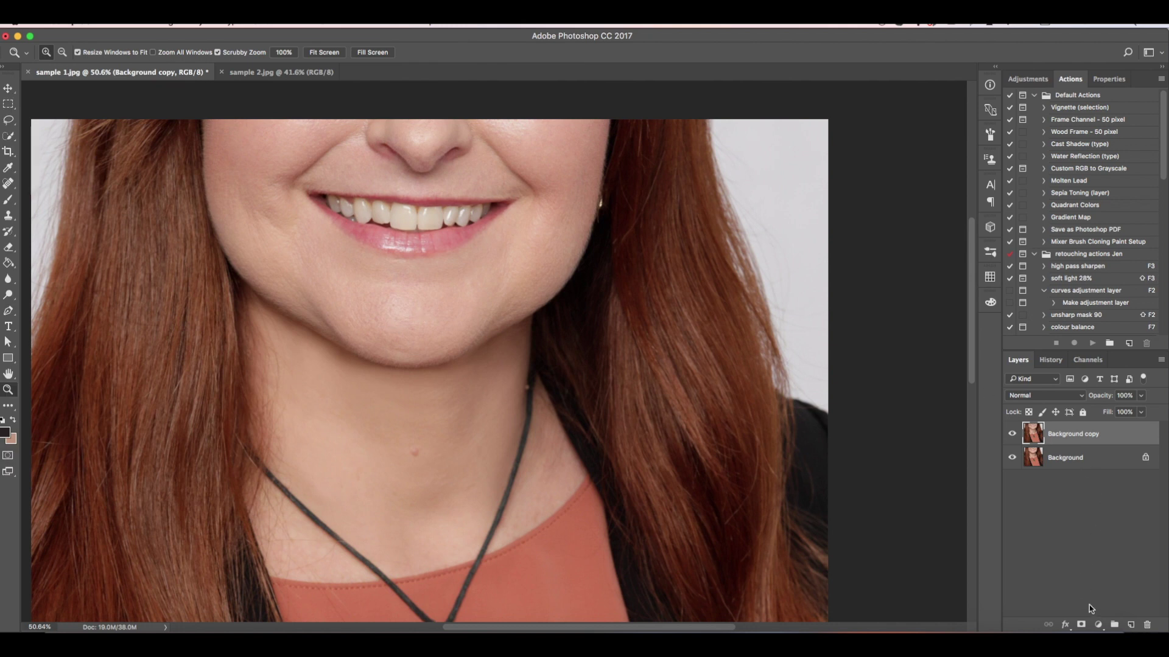
Step: Add a Curves adjustment layer that darkens the midtones from input 126 to output 112, and invert its mask to black
left_click(1097, 624)
left_click(1096, 453)
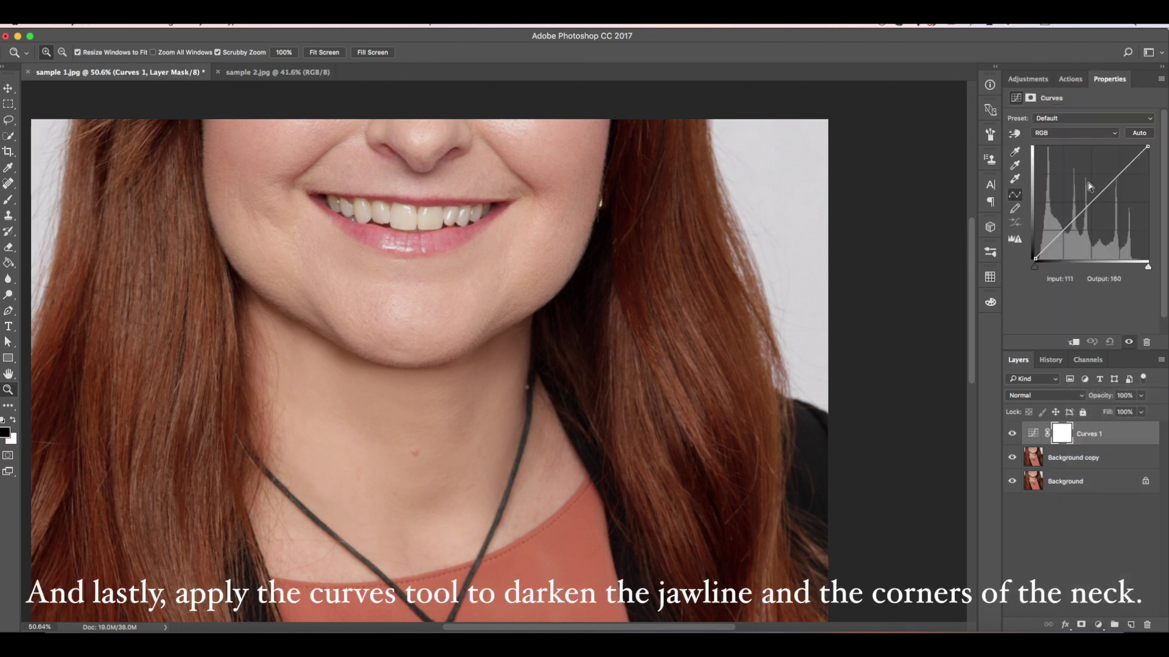
left_click_drag(1091, 207, 1090, 210)
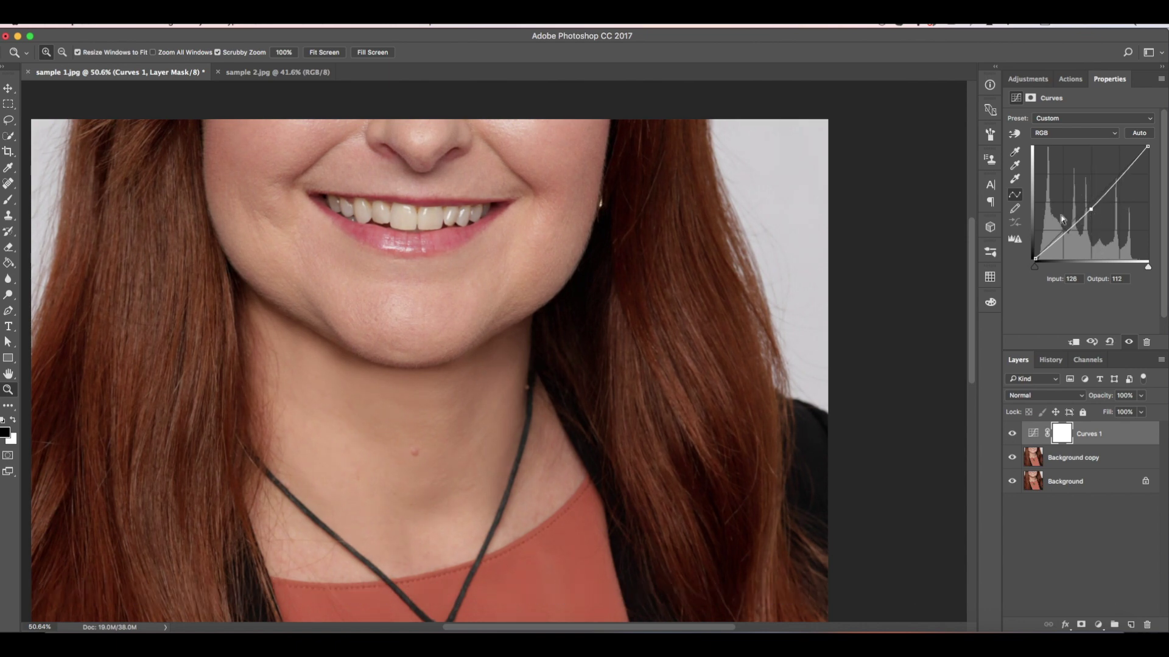
key("super+i")
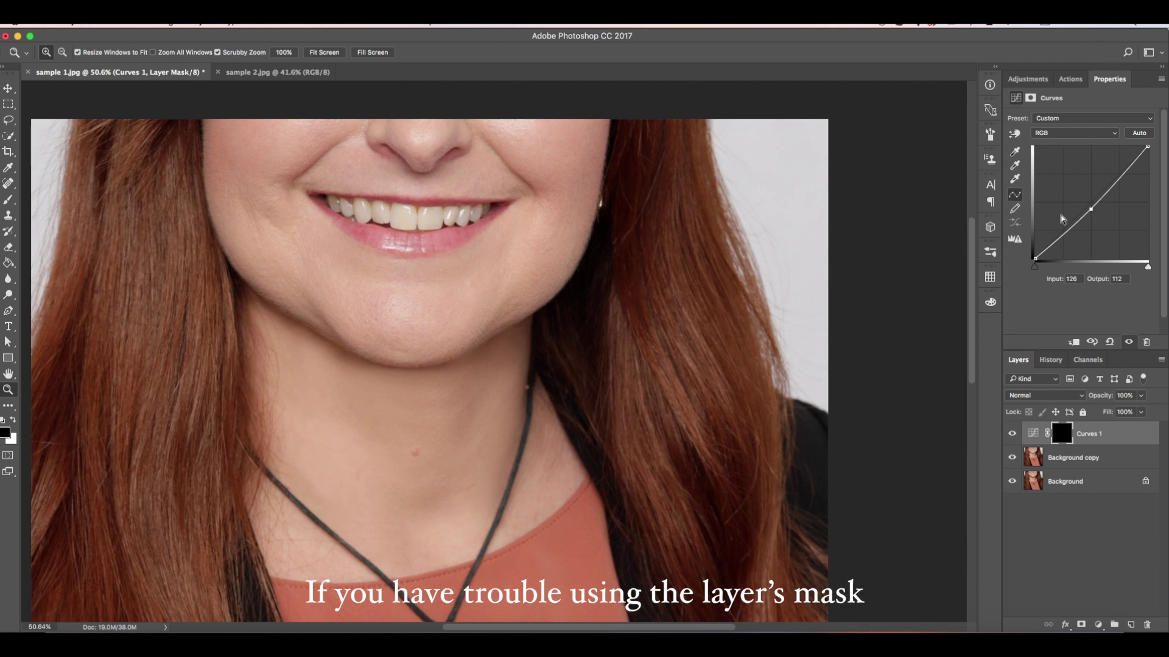
Step: Paint white on the Curves mask along the jawline and the corners of the neck, using brush sizes 80 and 125
key("b")
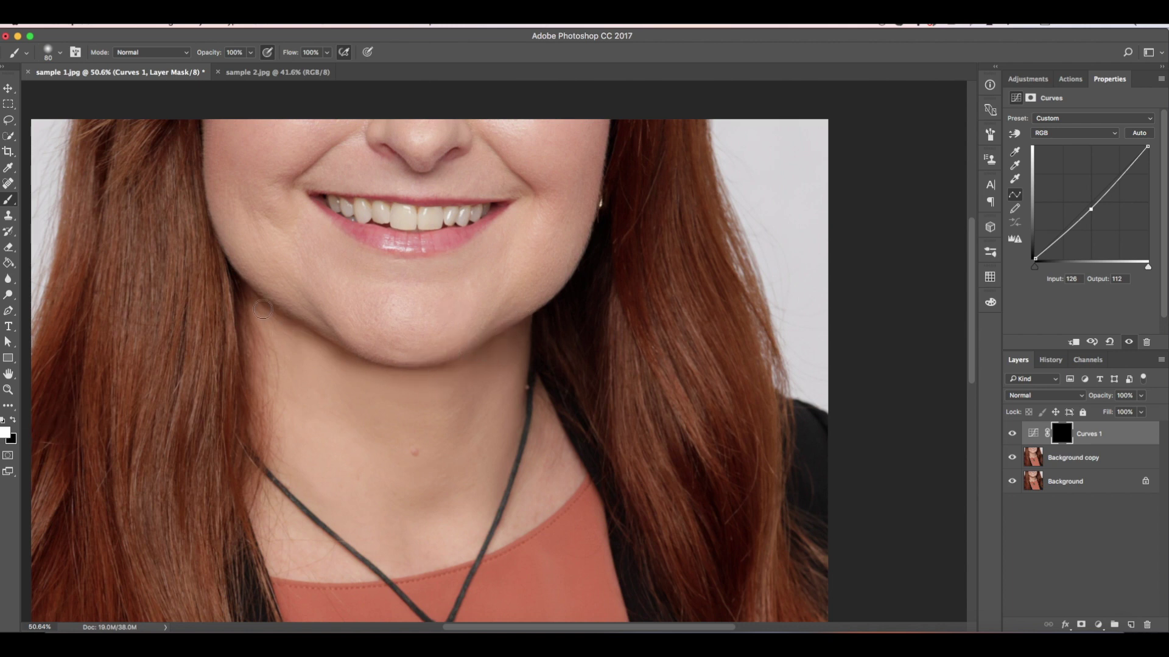
mouse_move(262, 309)
left_mouse_down()
mouse_move(365, 357)
mouse_move(441, 357)
mouse_move(384, 369)
mouse_move(442, 364)
left_mouse_up()
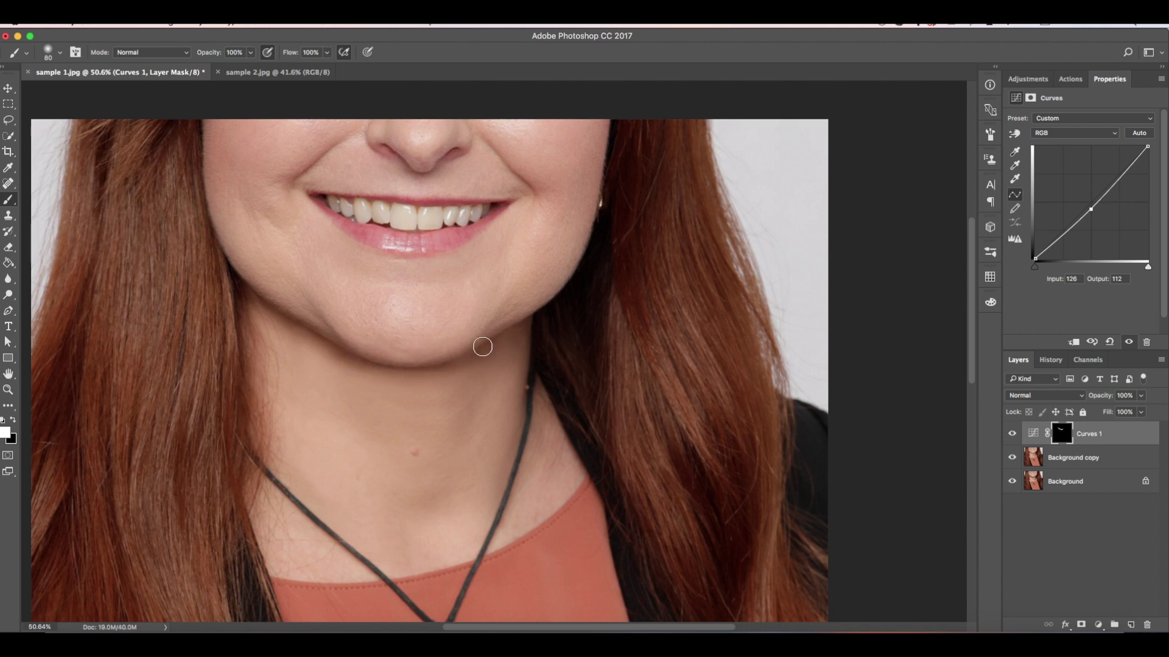
mouse_move(518, 368)
left_mouse_down()
mouse_move(516, 406)
mouse_move(521, 341)
mouse_move(506, 406)
left_mouse_up()
mouse_move(273, 338)
left_mouse_down()
mouse_move(246, 318)
mouse_move(250, 348)
mouse_move(260, 300)
mouse_move(227, 258)
left_mouse_up()
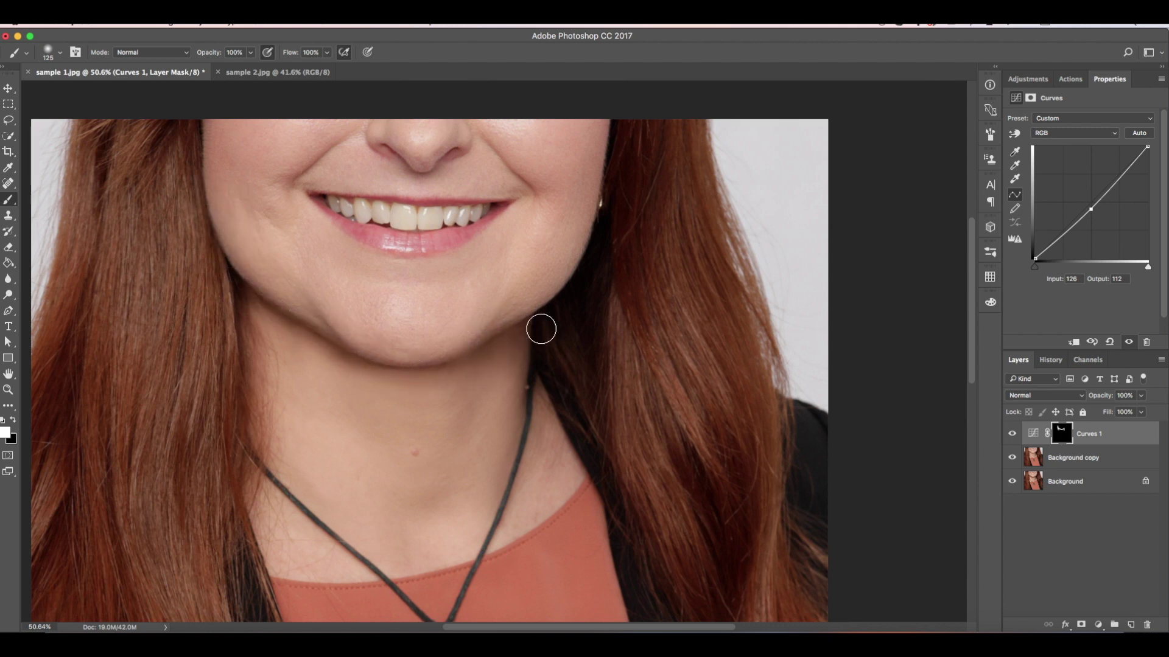
left_click_drag(500, 367, 531, 341)
left_click_drag(243, 284, 344, 349)
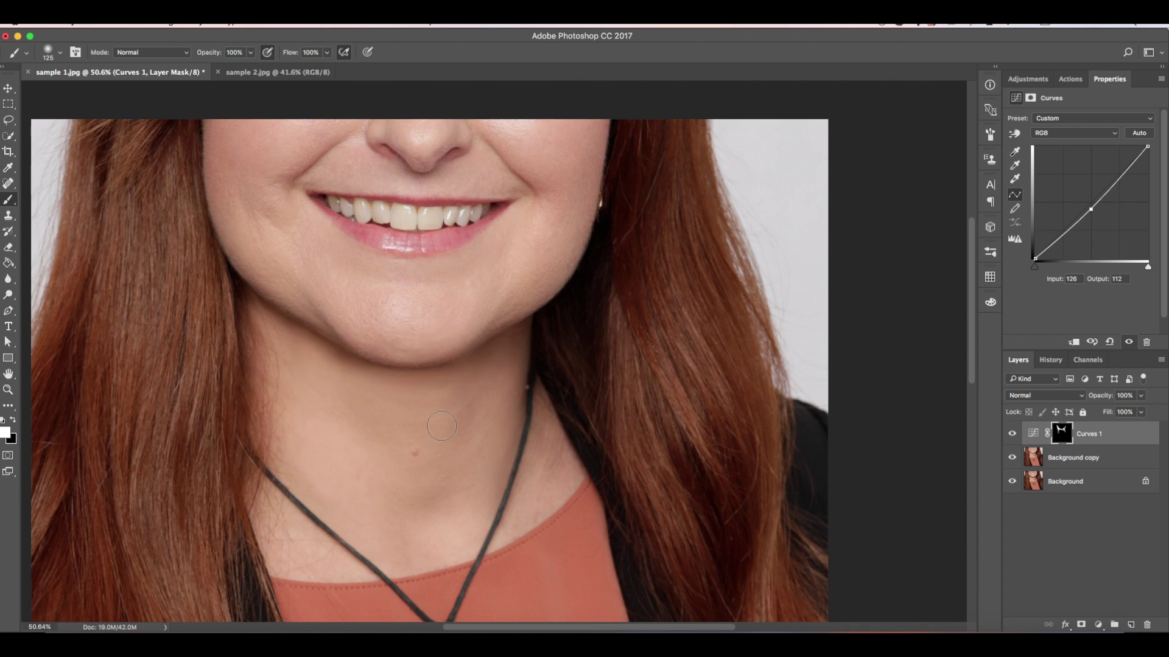
Step: Merge the Curves shading into the Background copy layer and compare the retouched layer with the original
key("z")
mouse_move(478, 323)
left_mouse_down()
mouse_move(422, 290)
mouse_move(482, 334)
mouse_move(525, 341)
left_mouse_up()
left_click(1012, 434)
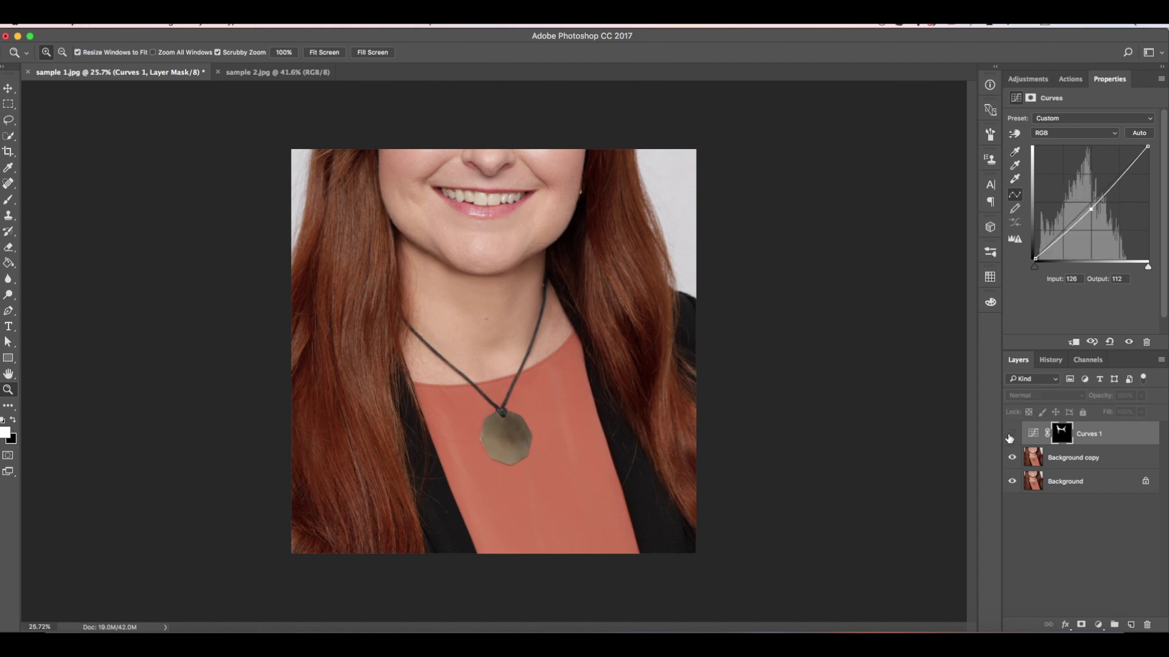
left_click(1011, 435)
key("Delete")
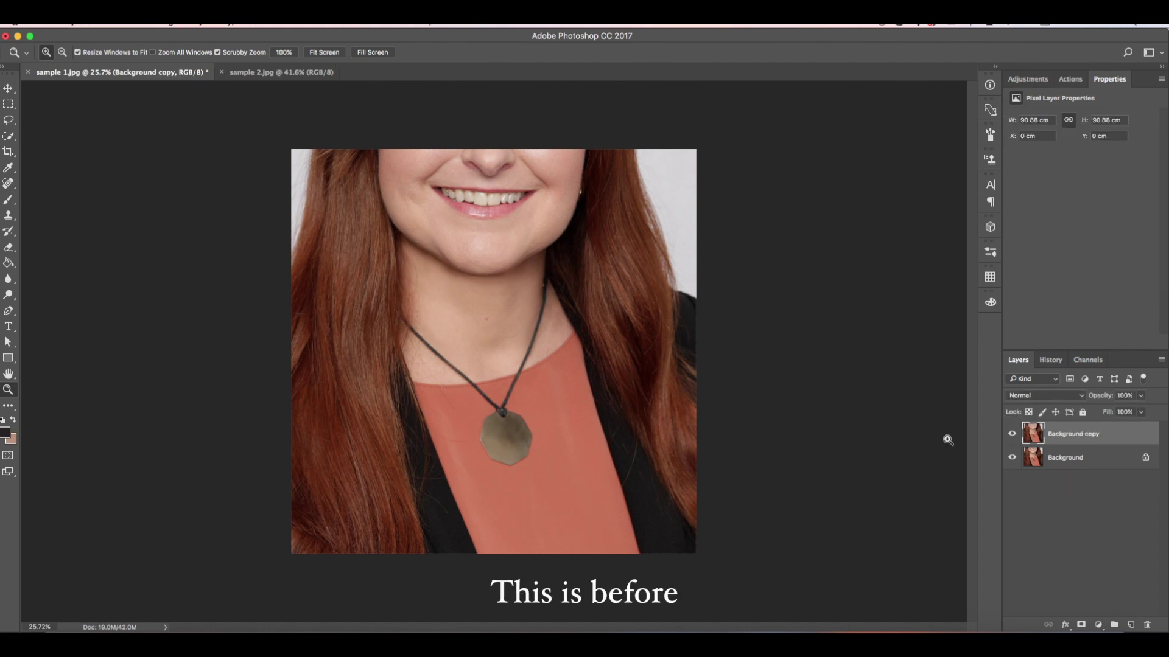
left_click(1013, 435)
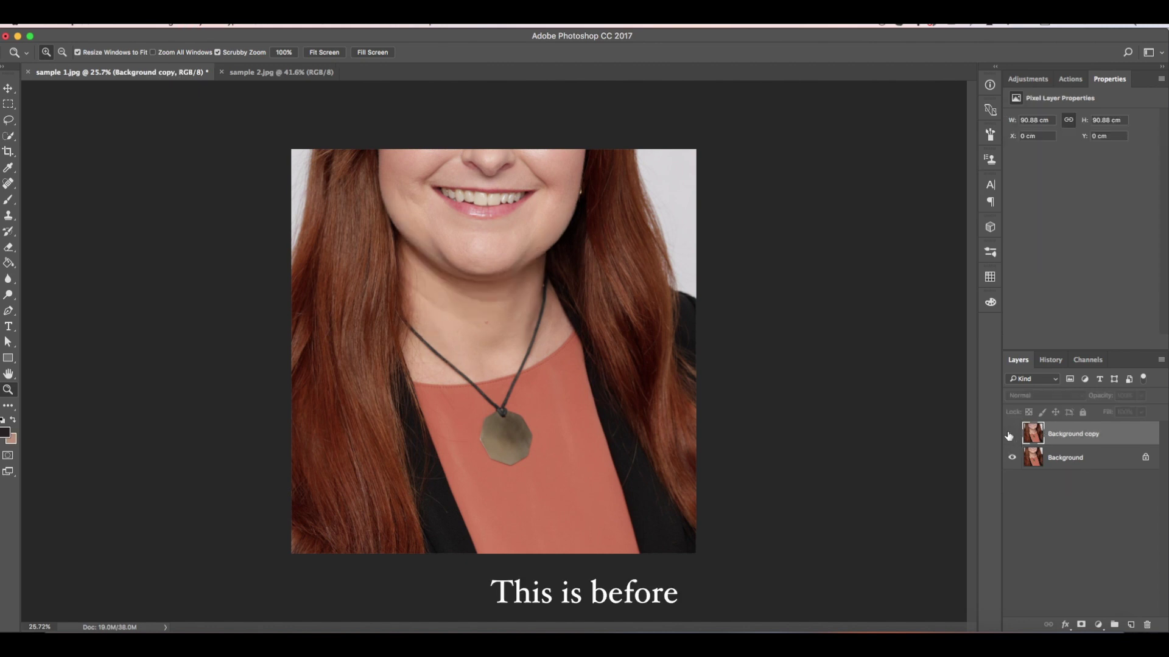
left_click(1011, 436)
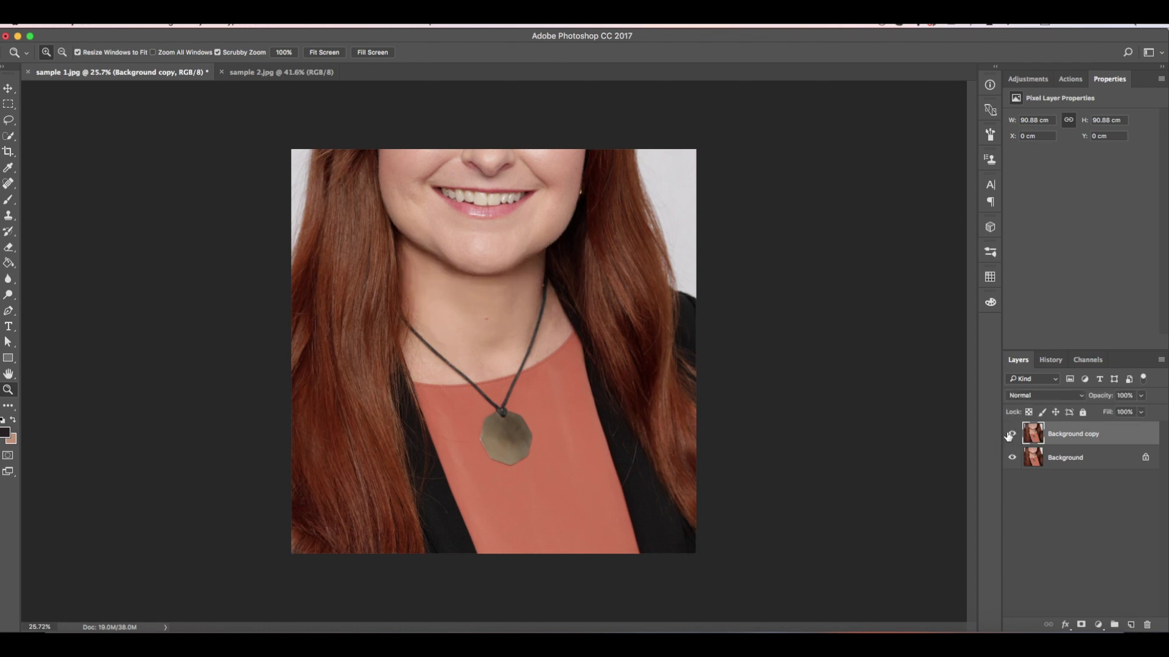
Step: Remove the line along the chin's lower edge on the photo's left side with the Clone Stamp at size 40, sampling nearby chin skin
left_click(458, 241)
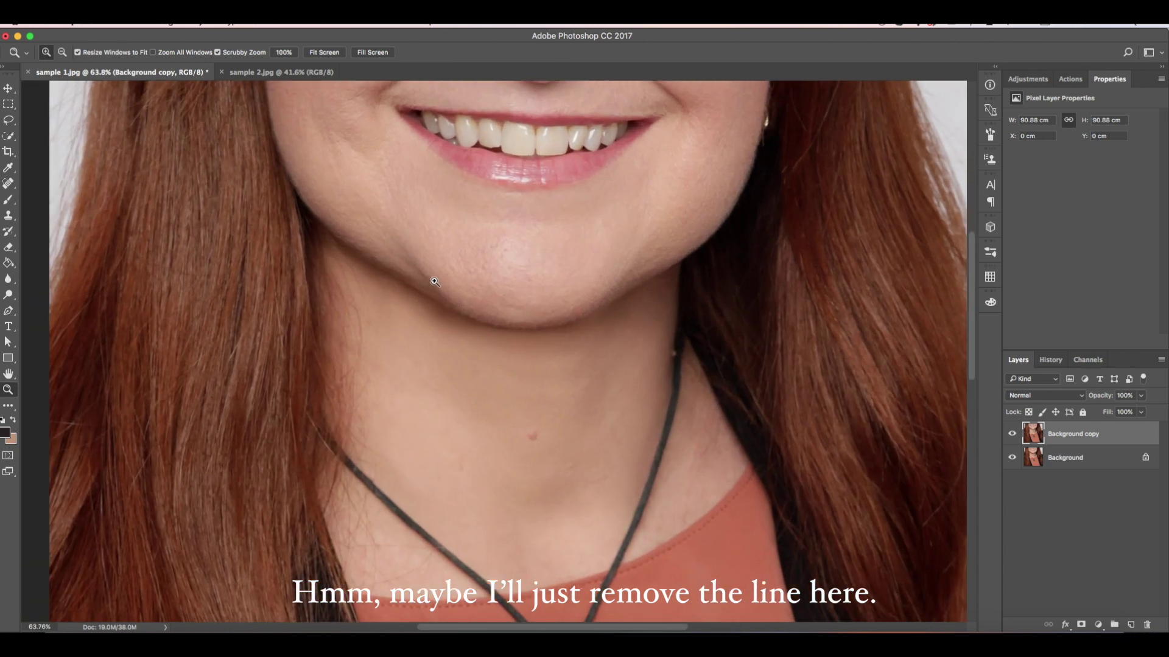
key("s")
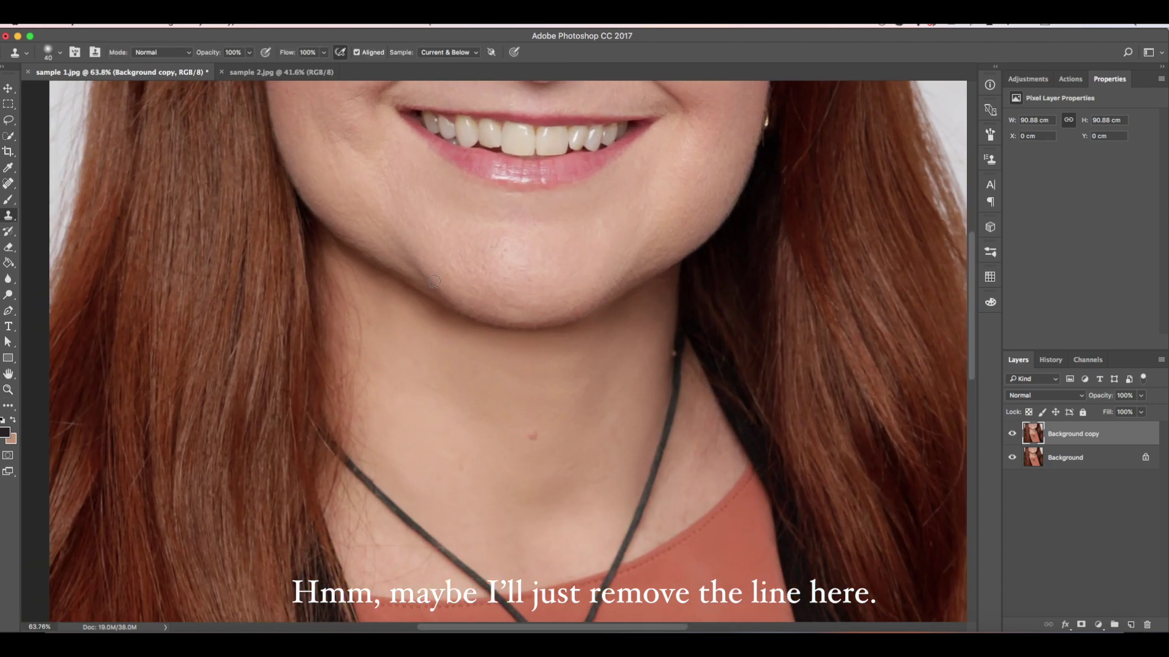
left_click(413, 234, "alt")
left_click(392, 234, "alt")
left_click_drag(435, 280, 466, 307)
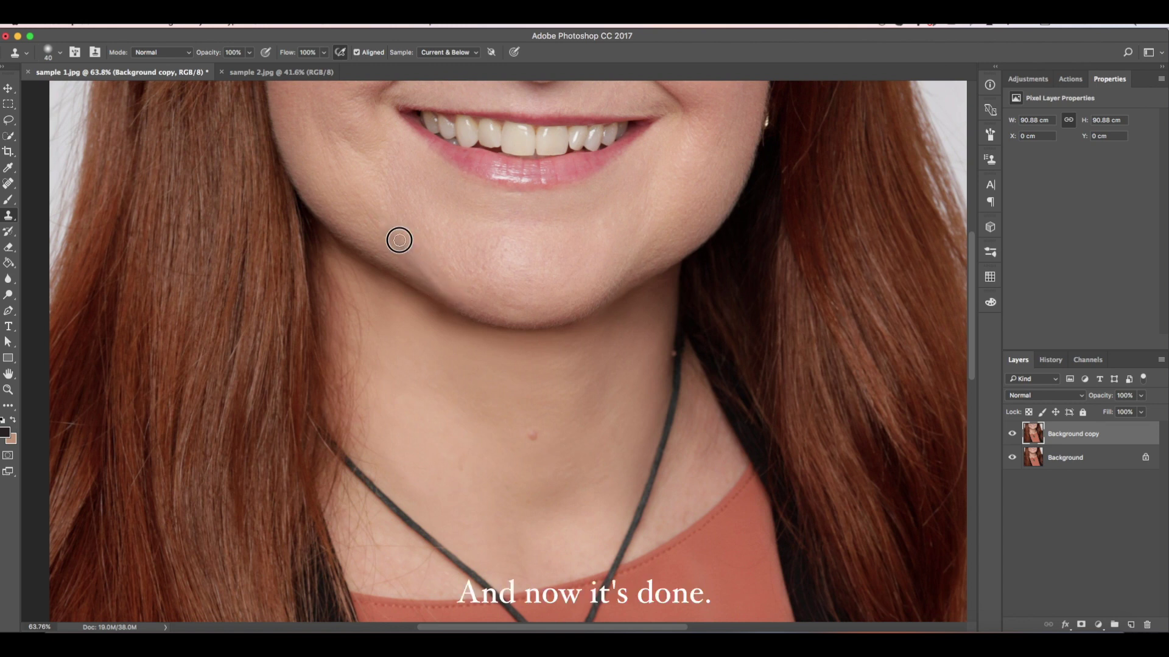
left_click_drag(407, 257, 431, 279)
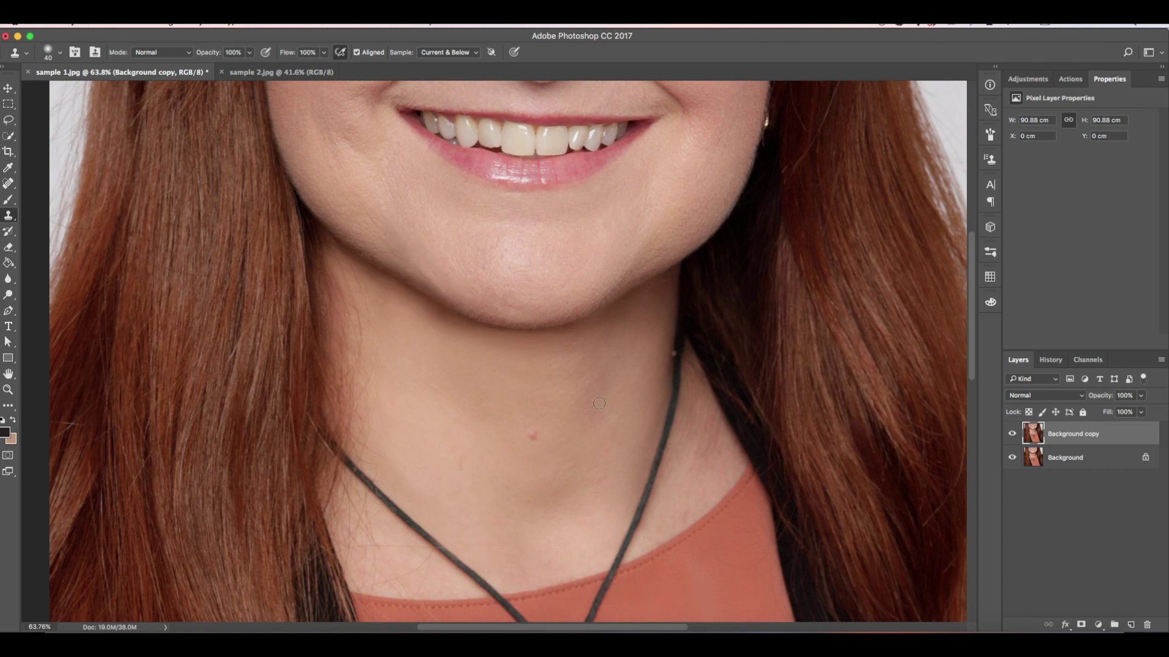
Step: Compare the whole portrait before and after retouching by hiding and showing the Background copy layer
key("z")
left_click_drag(587, 315, 520, 303)
left_click(620, 307)
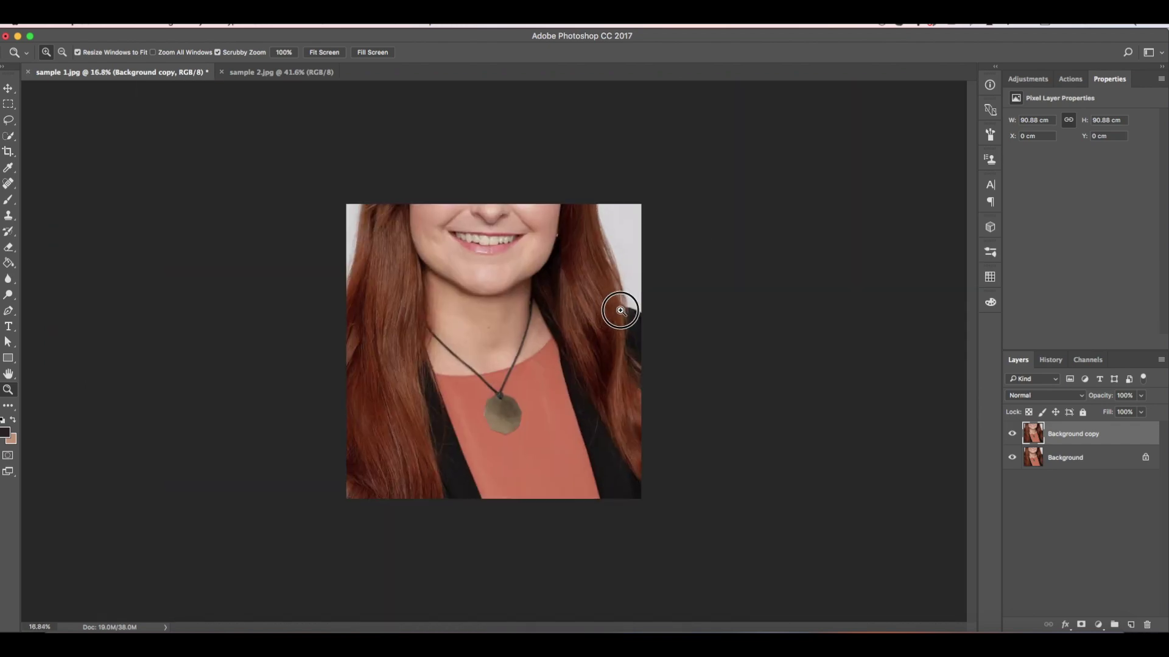
left_click_drag(555, 232, 584, 234)
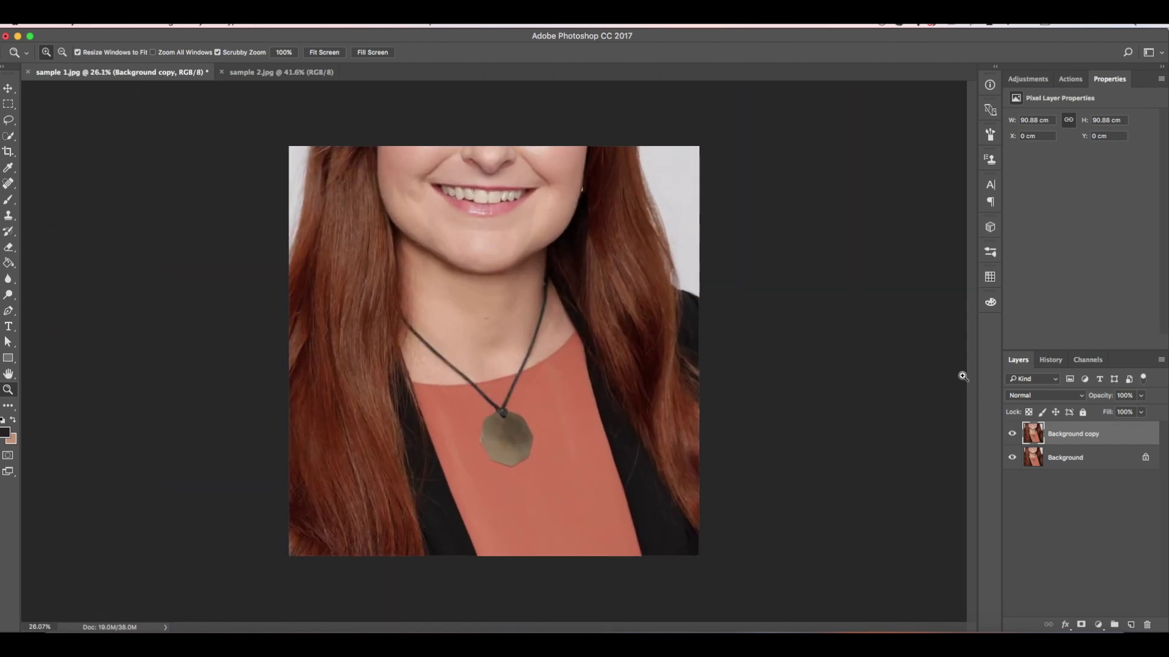
left_click(1012, 434)
left_click(1011, 434)
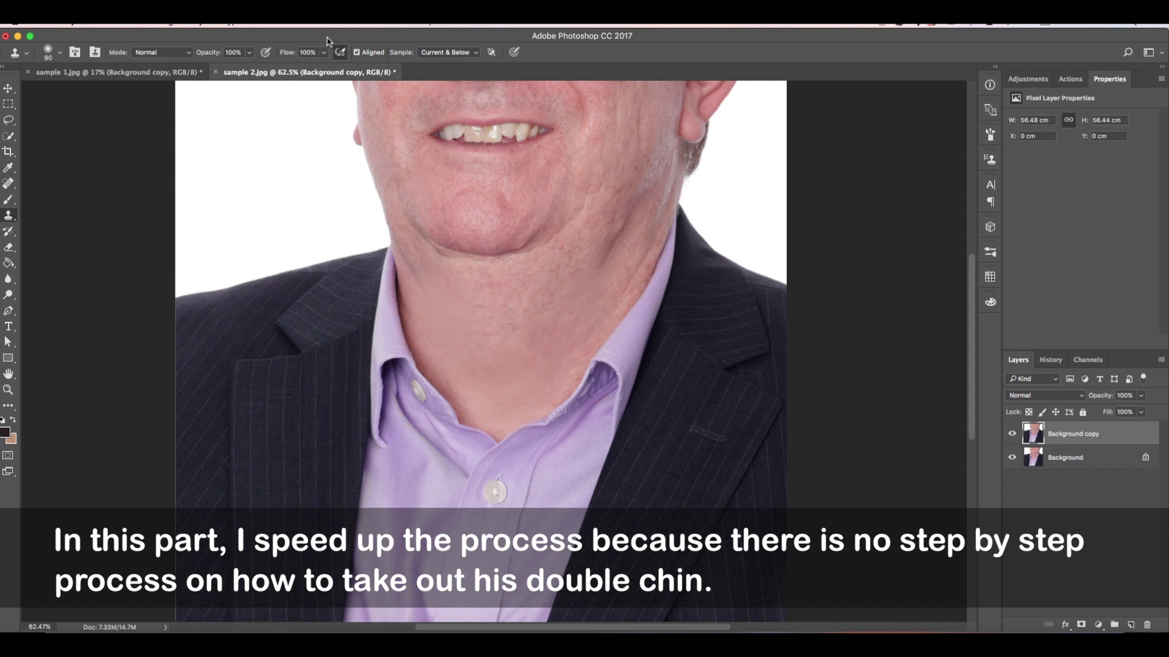
Step: Open sample 2.jpg's Background copy in Liquify and push the neck skin upward with the Forward Warp brush at size 250
left_click(297, 19)
left_click(313, 115)
key("bracketright")
key("bracketright")
key("bracketright")
key("bracketright")
key("bracketright")
key("bracketright")
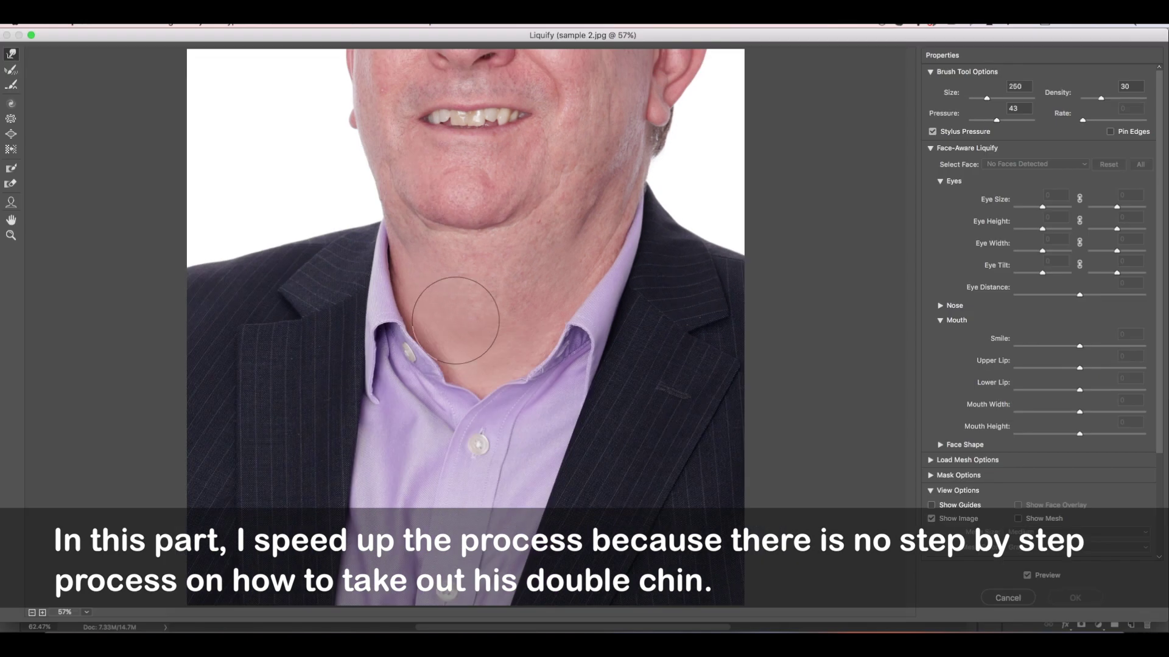
mouse_move(491, 338)
left_mouse_down()
mouse_move(483, 297)
mouse_move(453, 293)
mouse_move(517, 330)
mouse_move(524, 297)
mouse_move(544, 285)
mouse_move(501, 277)
mouse_move(522, 291)
mouse_move(539, 273)
mouse_move(483, 283)
mouse_move(444, 263)
mouse_move(489, 287)
mouse_move(531, 286)
left_mouse_up()
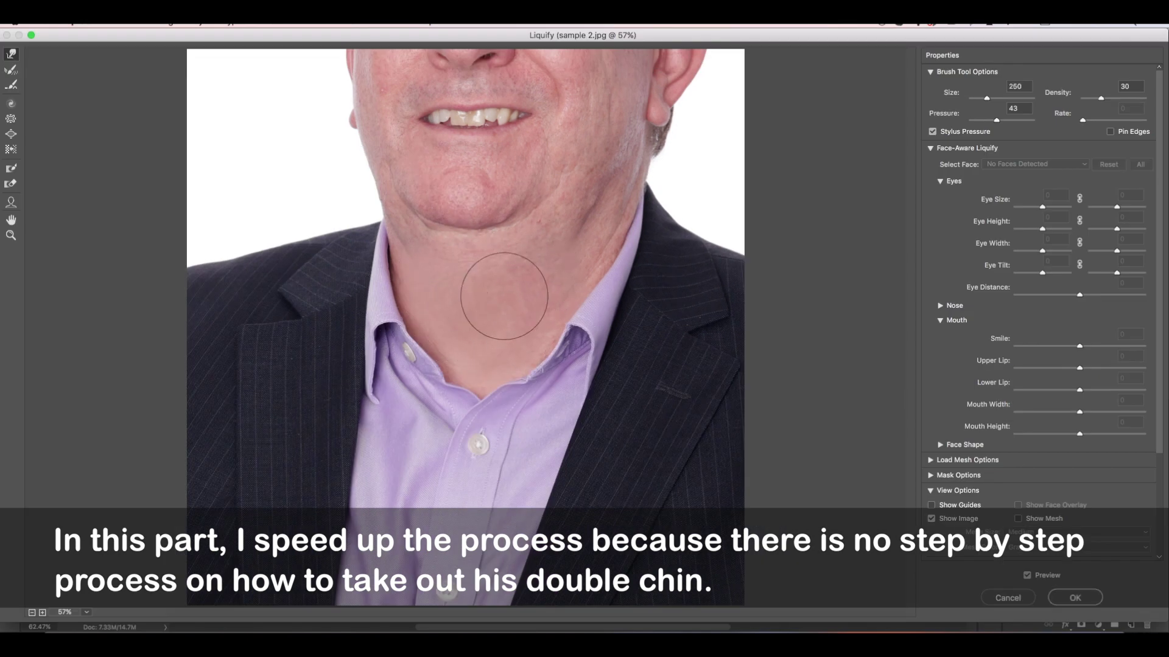
Step: Adjust the skin below the jaw on the photo's left side with the Forward Warp brush at size 125, and apply Liquify
key("bracketleft")
key("bracketleft")
key("bracketleft")
key("bracketleft")
key("bracketleft")
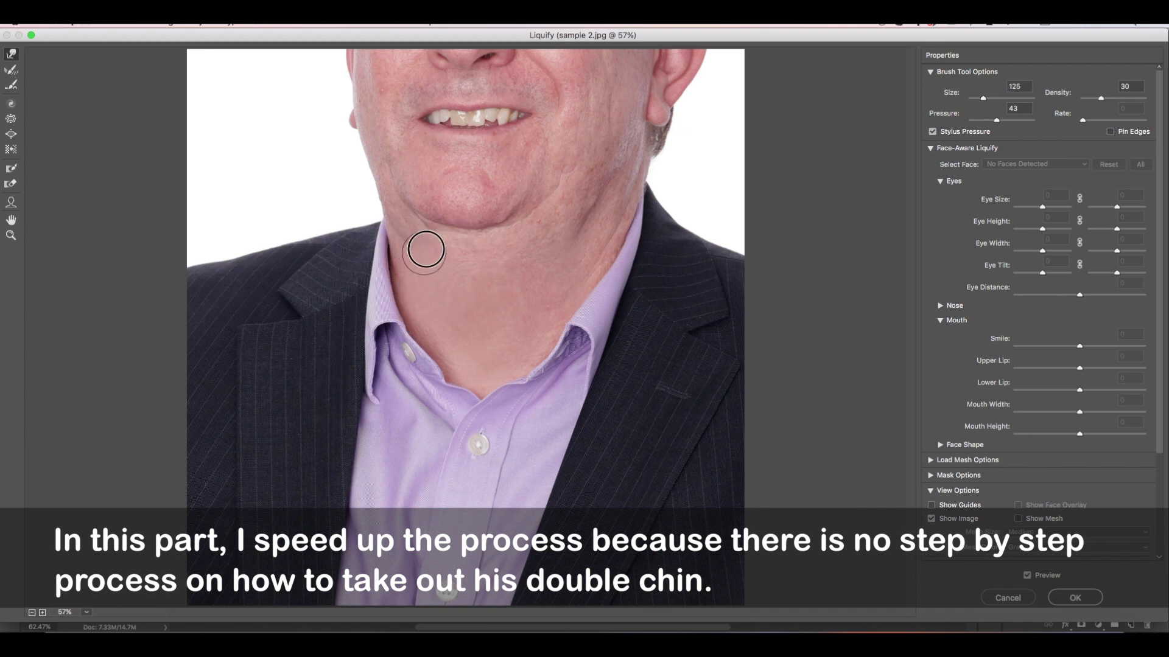
left_click(1074, 597)
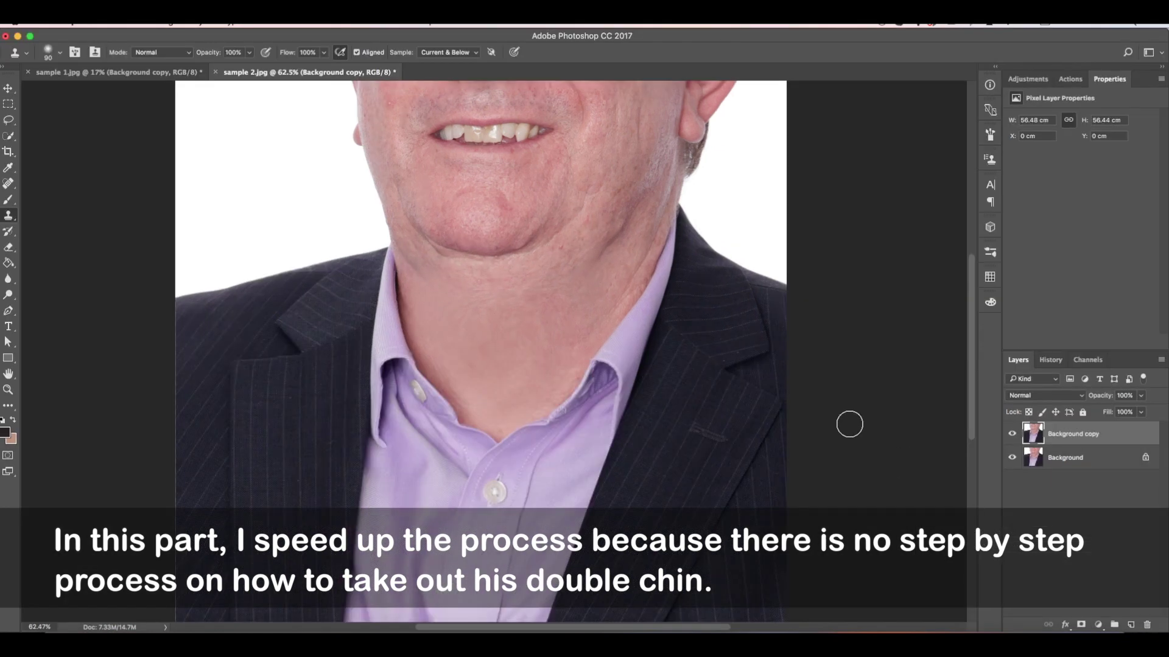
Step: Smooth the creases under both sides of the jaw with the Clone Stamp at size 70, sampling nearby neck skin
left_click(627, 249, "alt")
left_click_drag(610, 248, 574, 283)
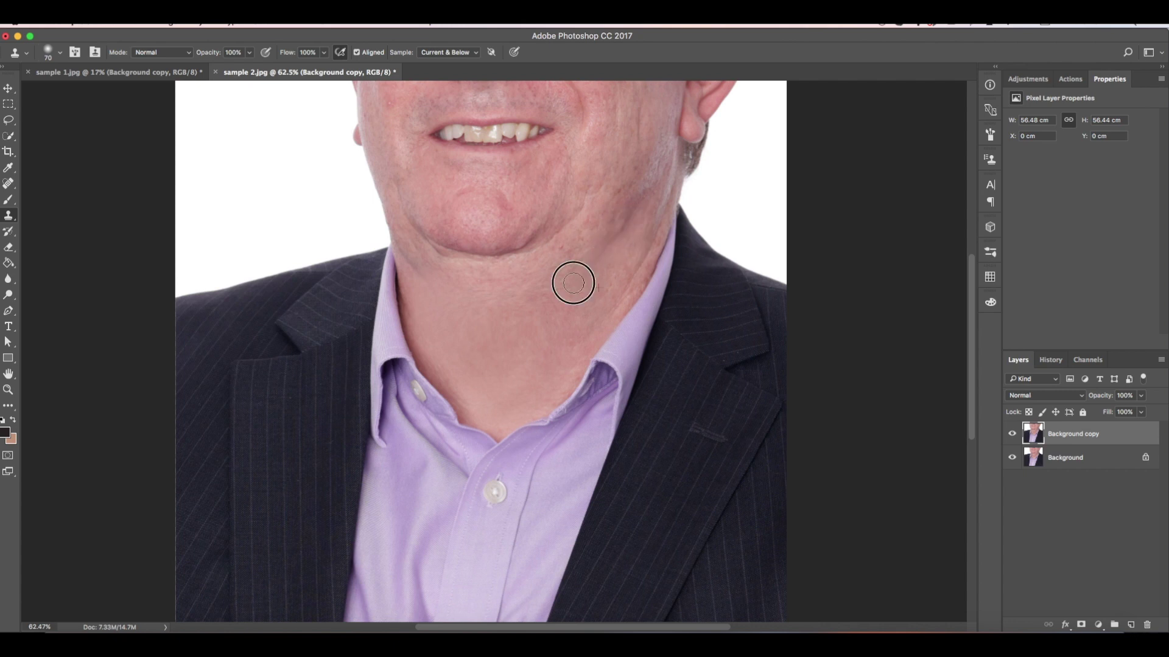
left_click(437, 314, "alt")
mouse_move(425, 290)
left_mouse_down()
mouse_move(446, 267)
mouse_move(422, 251)
left_mouse_up()
left_click(446, 269, "alt")
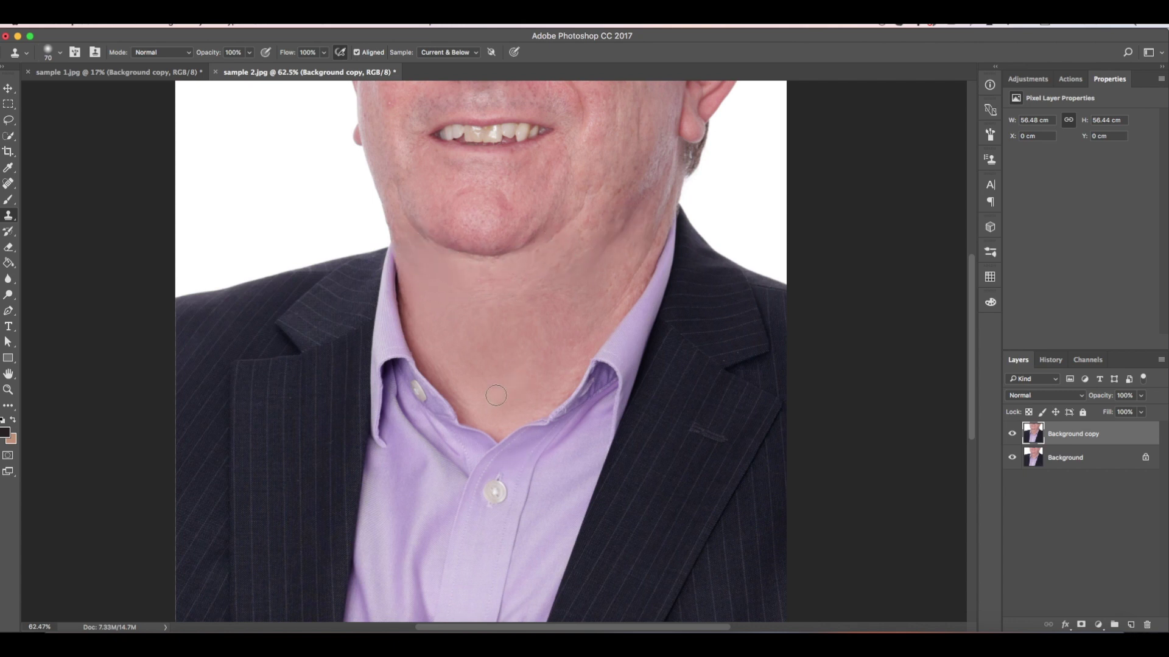
Step: Add a Curves adjustment layer darkening input 130 to output 105, and invert its mask to black
key("space")
left_click_drag(464, 300, 469, 334)
left_click(1099, 625)
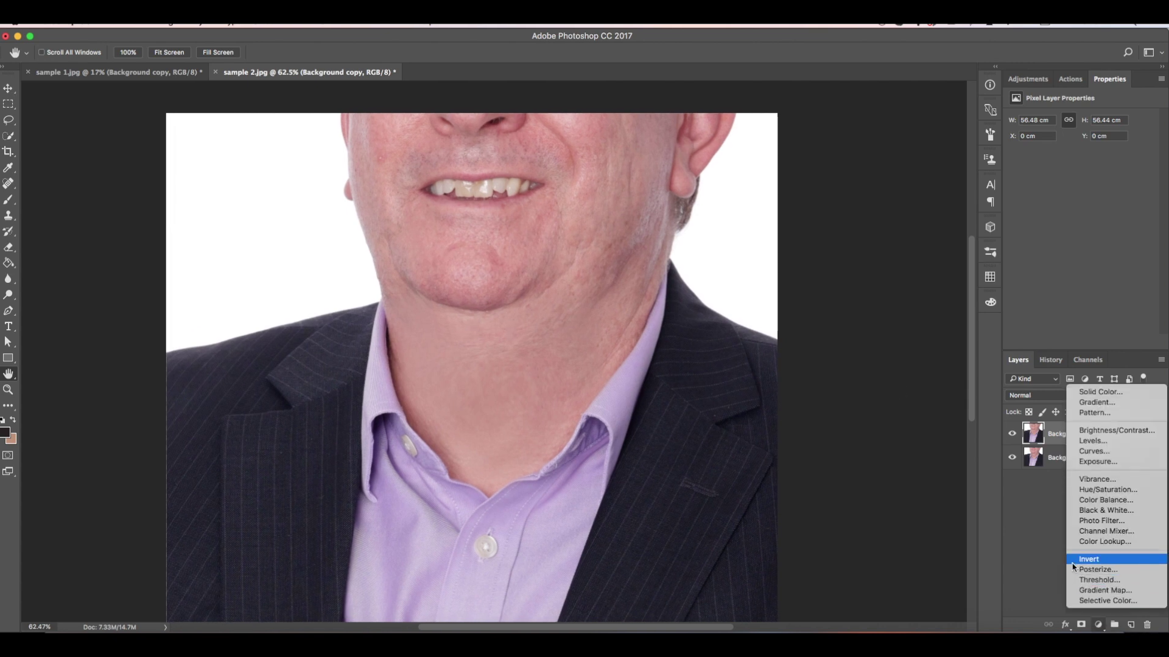
left_click(1093, 461)
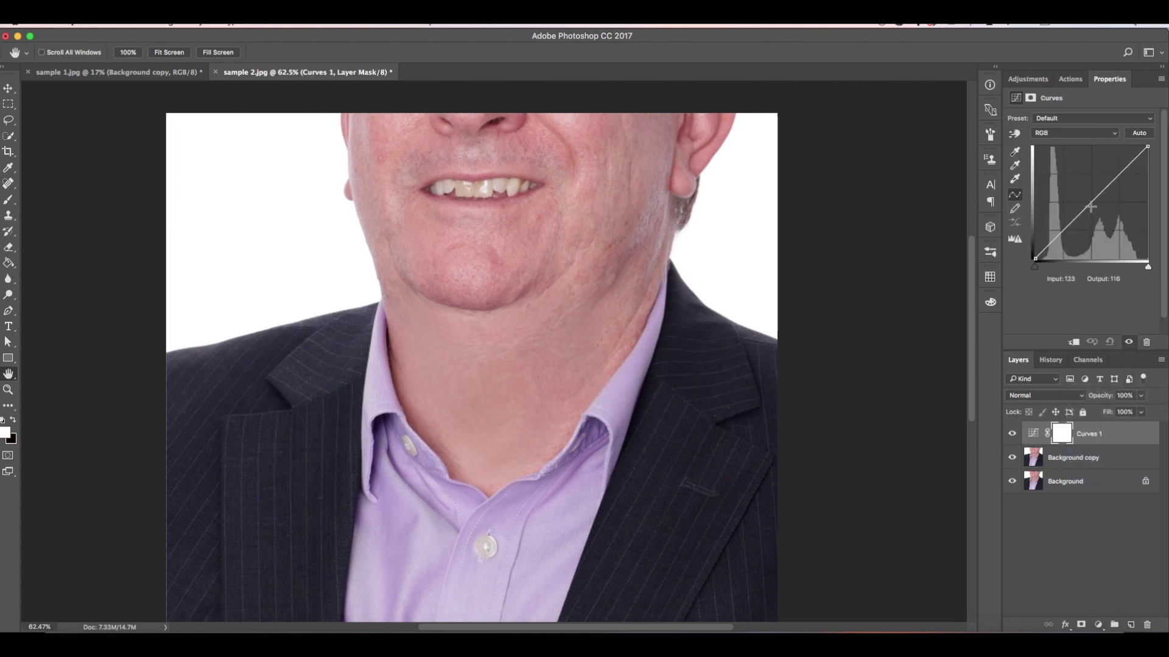
left_click_drag(1093, 201, 1092, 212)
key("super+i")
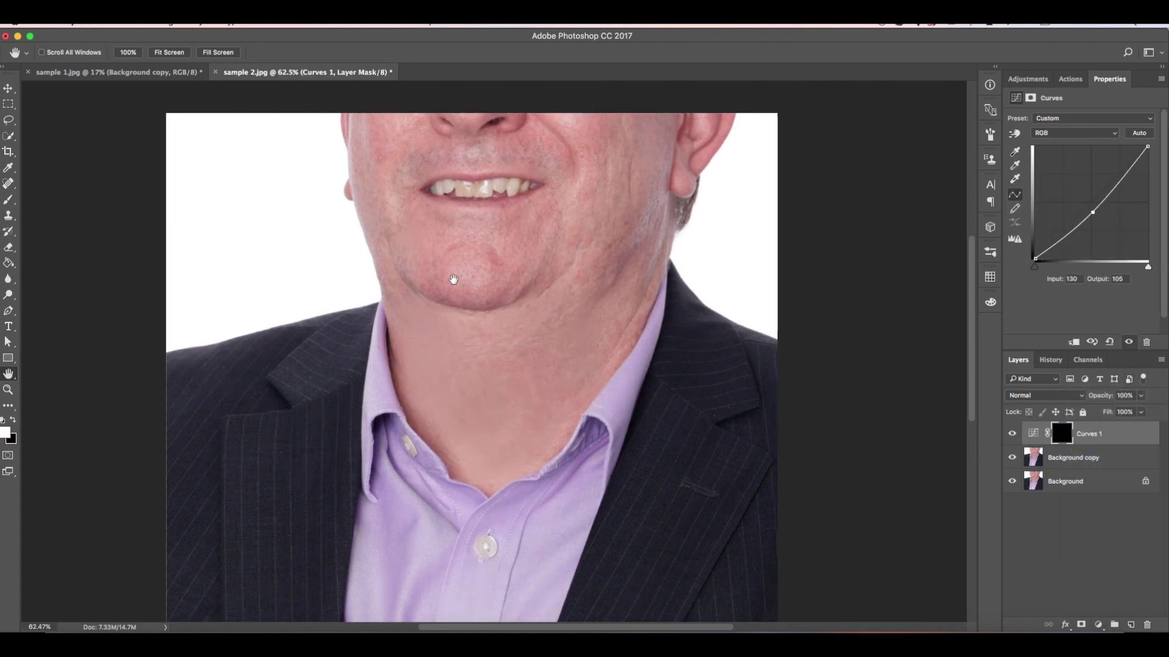
Step: Paint white on the Curves mask along the jawline and neck sides with a size 100 brush, and merge the layer into Background copy
key("b")
mouse_move(411, 300)
left_mouse_down()
mouse_move(511, 315)
mouse_move(593, 258)
mouse_move(462, 309)
mouse_move(372, 241)
mouse_move(406, 285)
mouse_move(628, 246)
mouse_move(559, 329)
mouse_move(653, 171)
left_mouse_up()
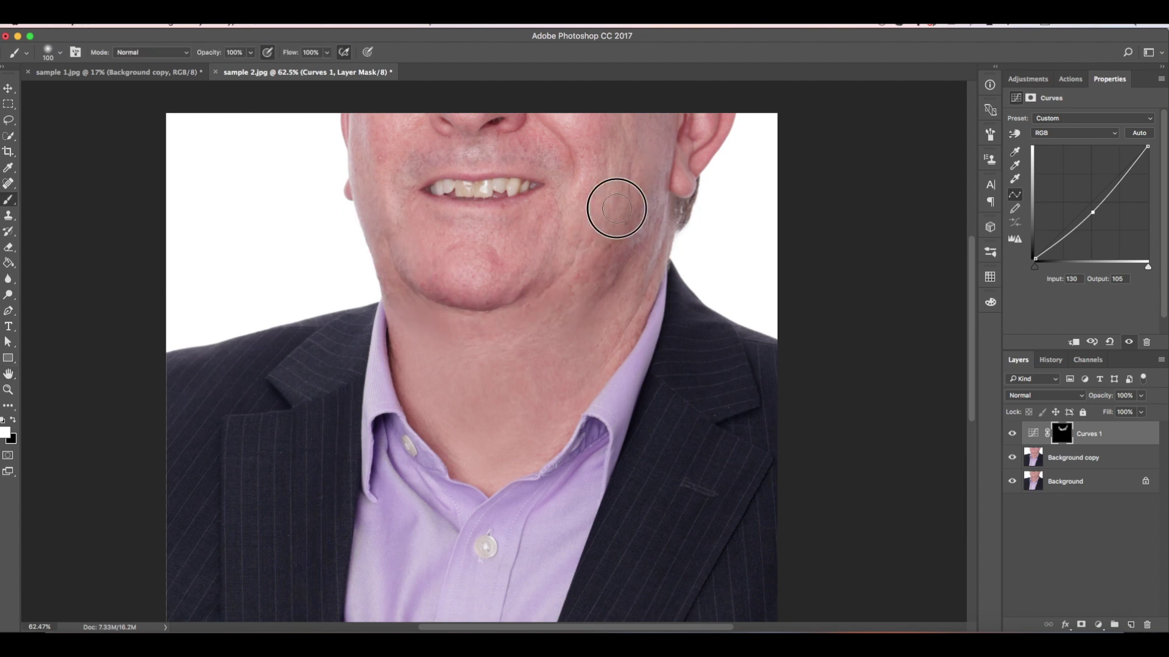
mouse_move(565, 397)
left_mouse_down()
mouse_move(534, 334)
mouse_move(455, 345)
mouse_move(444, 358)
mouse_move(397, 341)
left_mouse_up()
left_click_drag(582, 319, 614, 305)
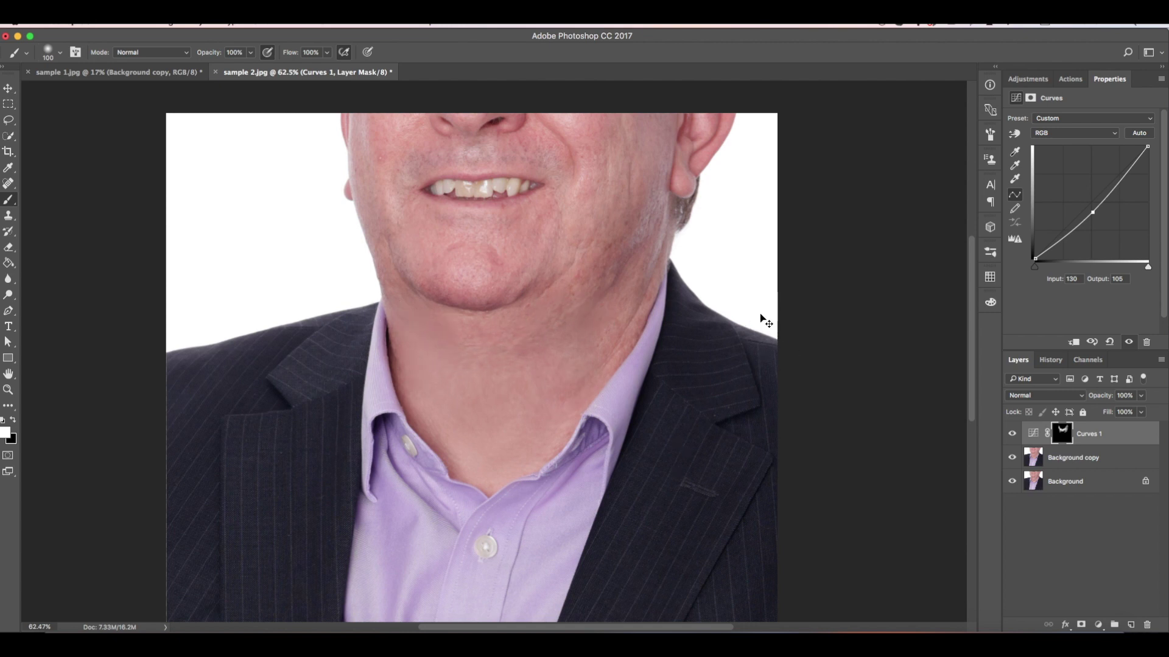
key("super+w")
left_click(609, 227)
key("super+e")
Step: Select a broad area around the lower face and neck with the Lasso tool and open it in the Liquify filter
key("l")
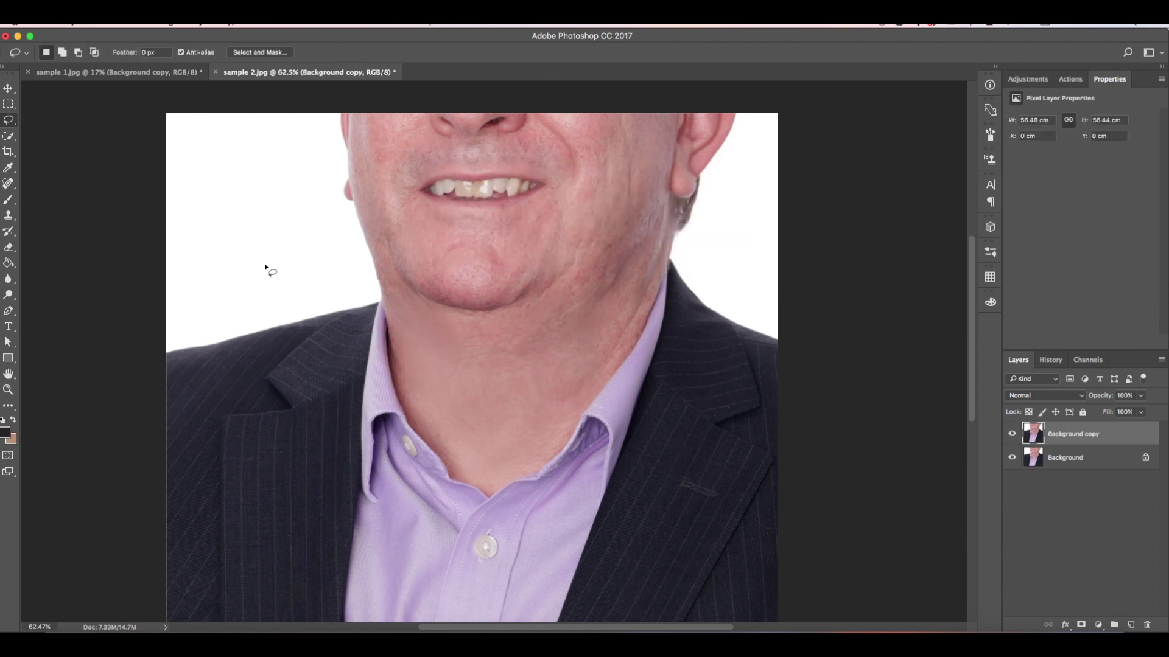
left_click_drag(262, 258, 224, 444)
left_click(297, 26)
left_click(322, 120)
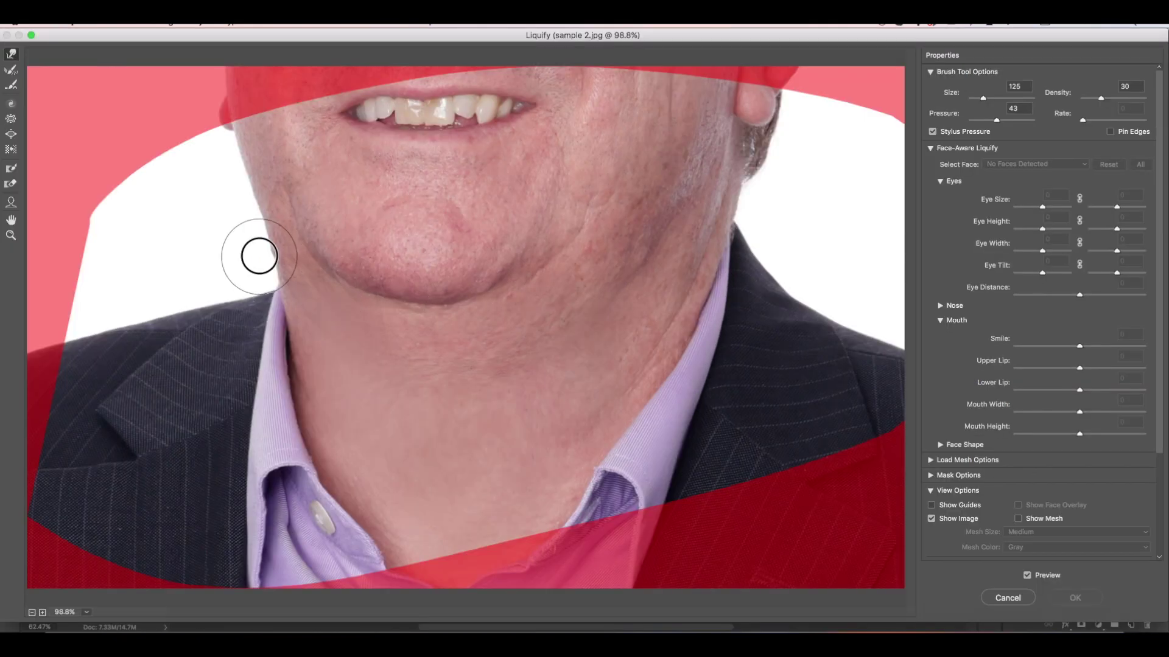
Step: Push in the jaw and neck edges on both sides of the face with the Forward Warp brush at sizes 125 and 80
mouse_move(260, 256)
left_mouse_down()
mouse_move(289, 302)
mouse_move(275, 260)
mouse_move(301, 320)
mouse_move(307, 310)
mouse_move(302, 336)
mouse_move(312, 345)
mouse_move(293, 282)
left_mouse_up()
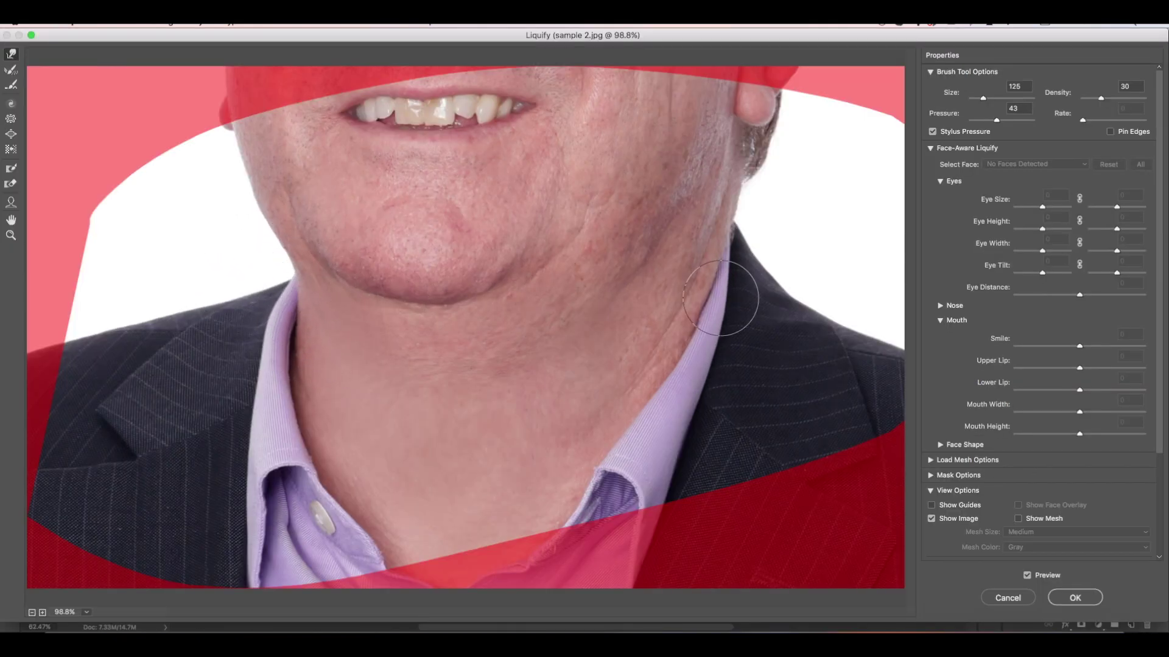
mouse_move(759, 182)
left_mouse_down()
mouse_move(725, 215)
mouse_move(691, 286)
left_mouse_up()
key("bracketleft")
key("bracketleft")
key("bracketleft")
left_click_drag(725, 235, 717, 231)
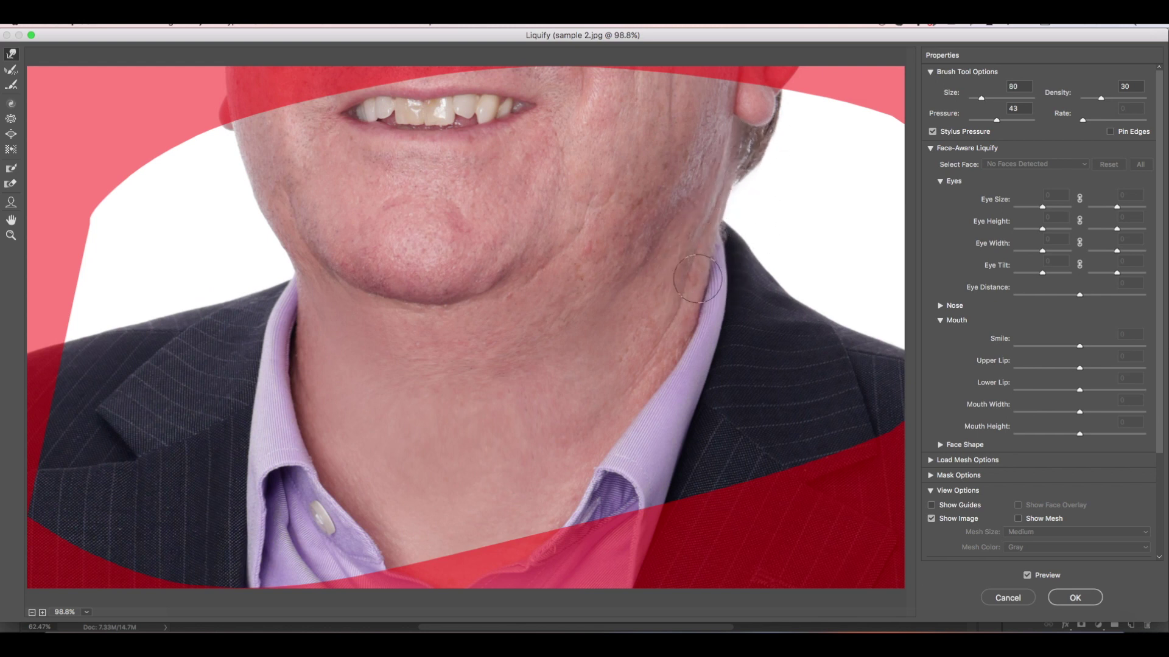
left_click_drag(733, 171, 714, 246)
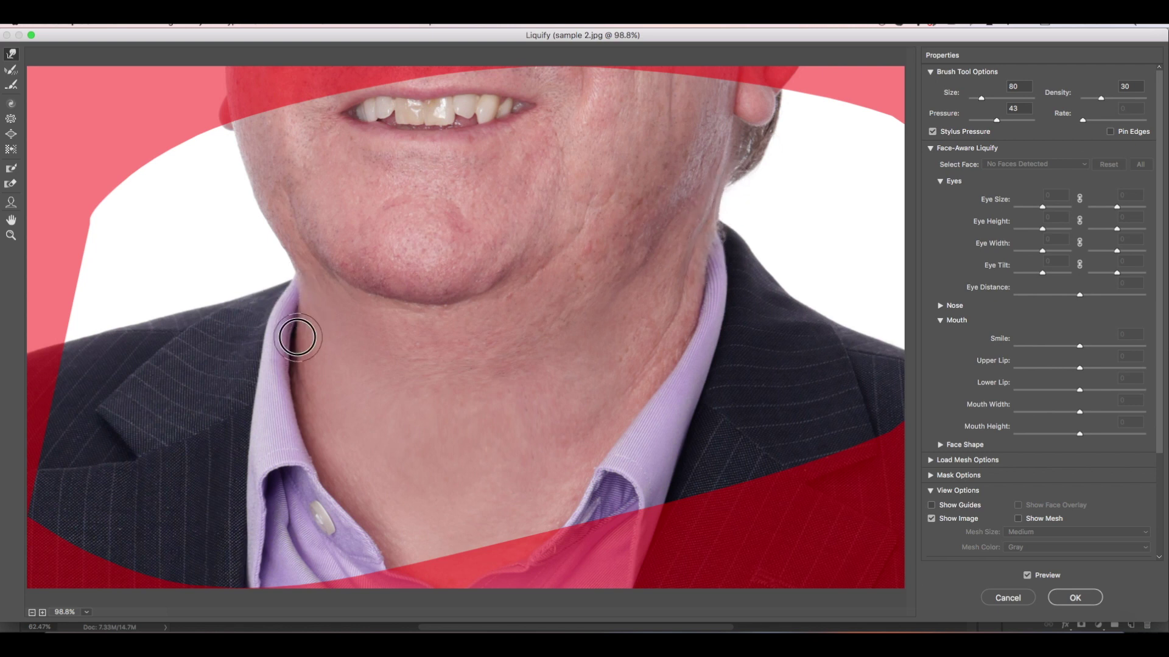
Step: Push in the jaw and neck edge below the ear with the Forward Warp brush at size 125, apply Liquify, and deselect
key("bracketright")
key("bracketright")
key("bracketright")
key("bracketright")
key("bracketright")
key("bracketright")
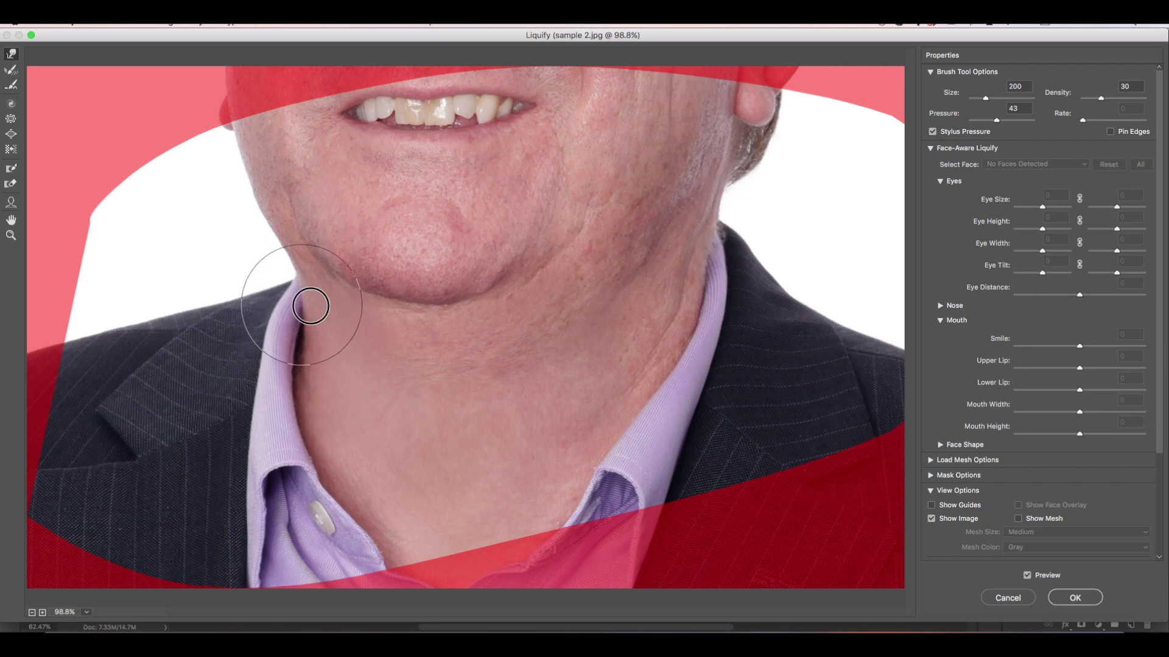
key("bracketleft")
key("bracketleft")
key("bracketleft")
key("bracketleft")
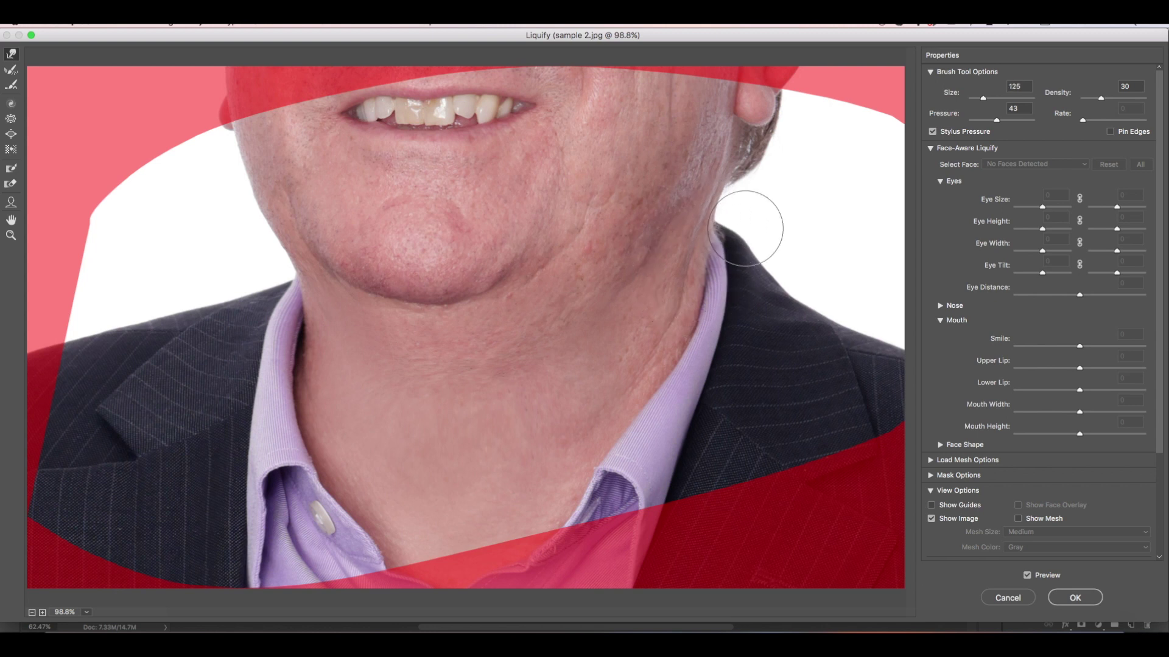
mouse_move(745, 228)
left_mouse_down()
mouse_move(734, 144)
mouse_move(715, 238)
mouse_move(702, 248)
mouse_move(709, 177)
left_mouse_up()
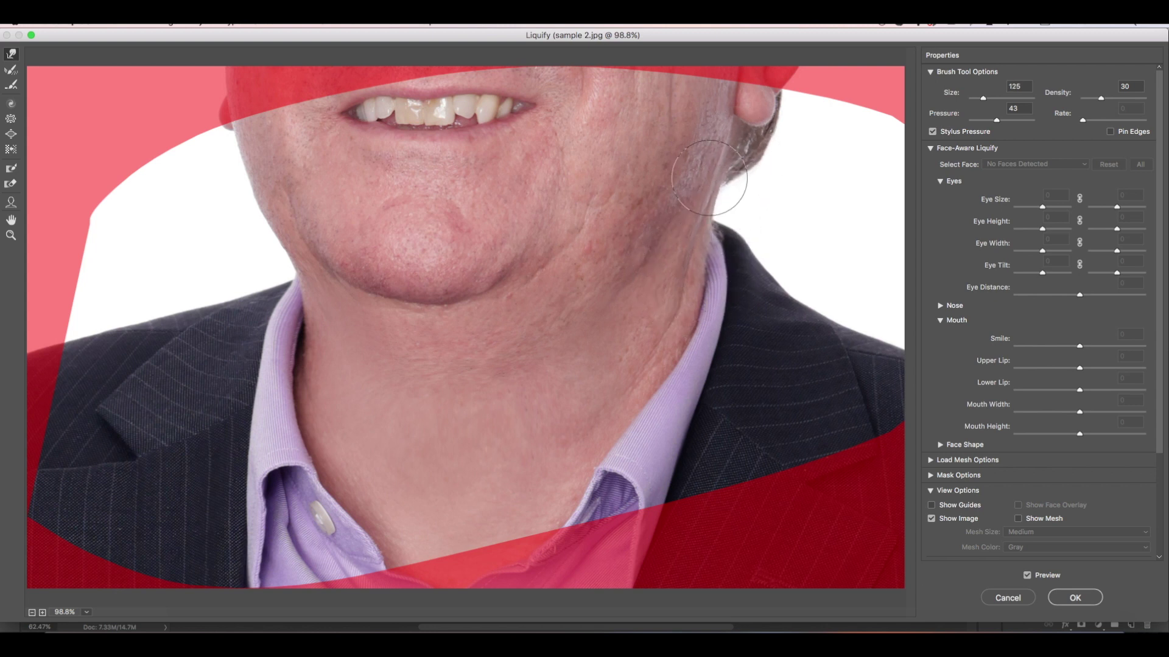
mouse_move(728, 251)
left_mouse_down()
mouse_move(707, 231)
mouse_move(701, 311)
mouse_move(710, 240)
left_mouse_up()
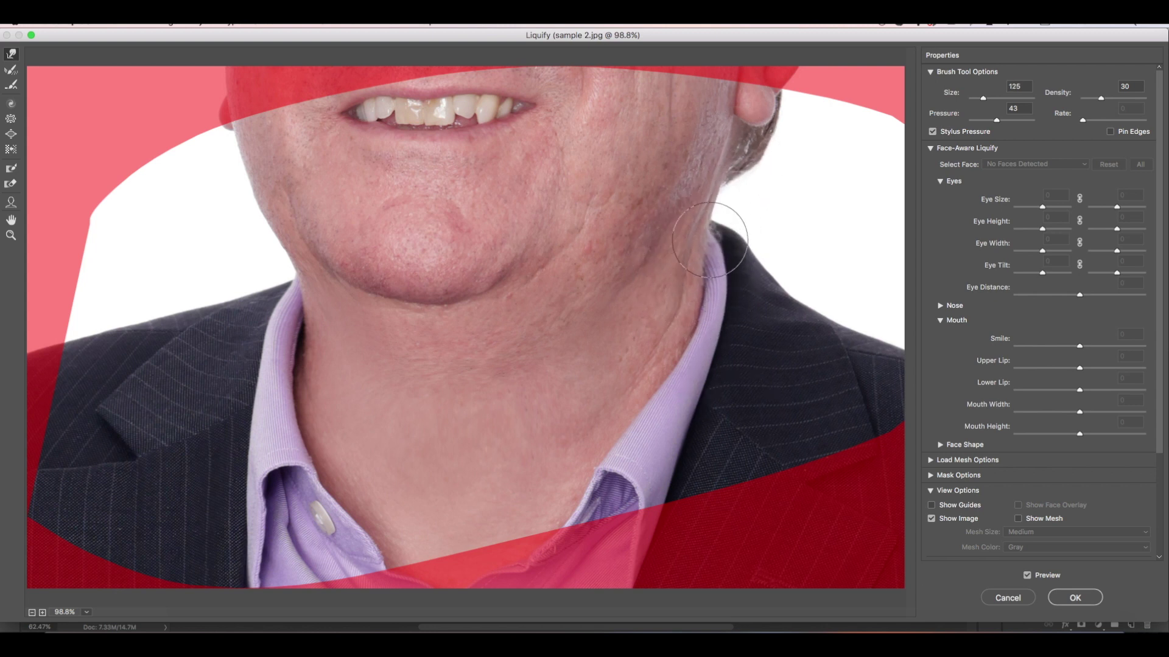
key("bracketleft")
key("bracketleft")
key("bracketleft")
left_click(1075, 597)
key("ctrl+d")
Step: Compare the retouched jaw and neck with the original by hiding and showing the Background copy layer
key("z")
left_click_drag(674, 238, 699, 235)
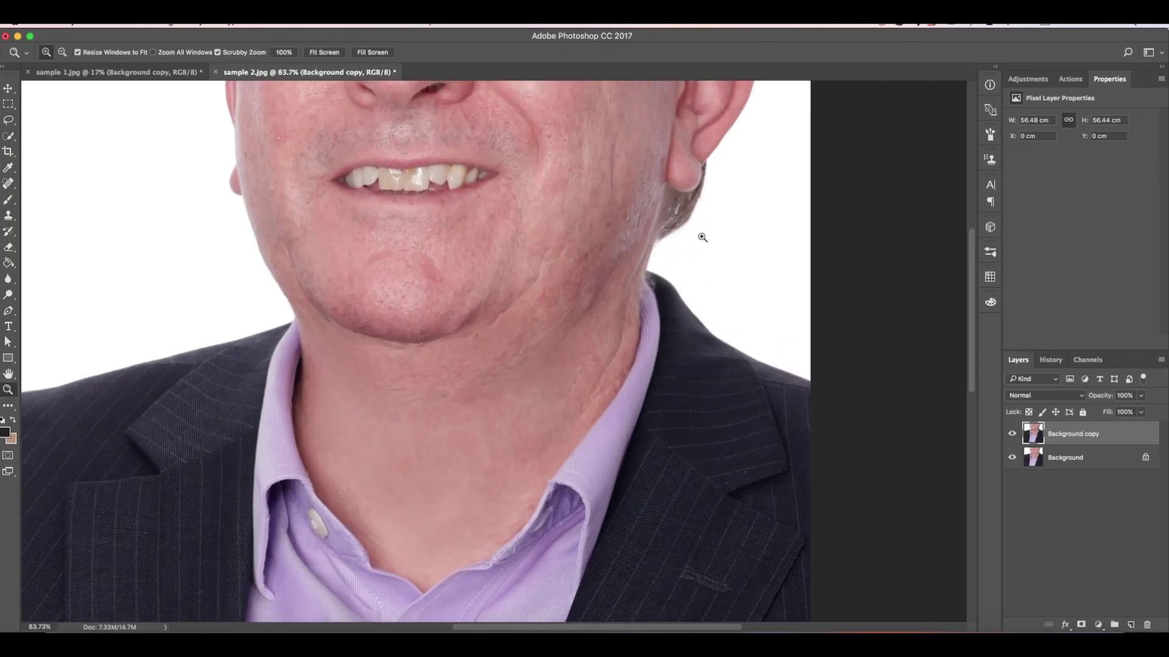
key("s")
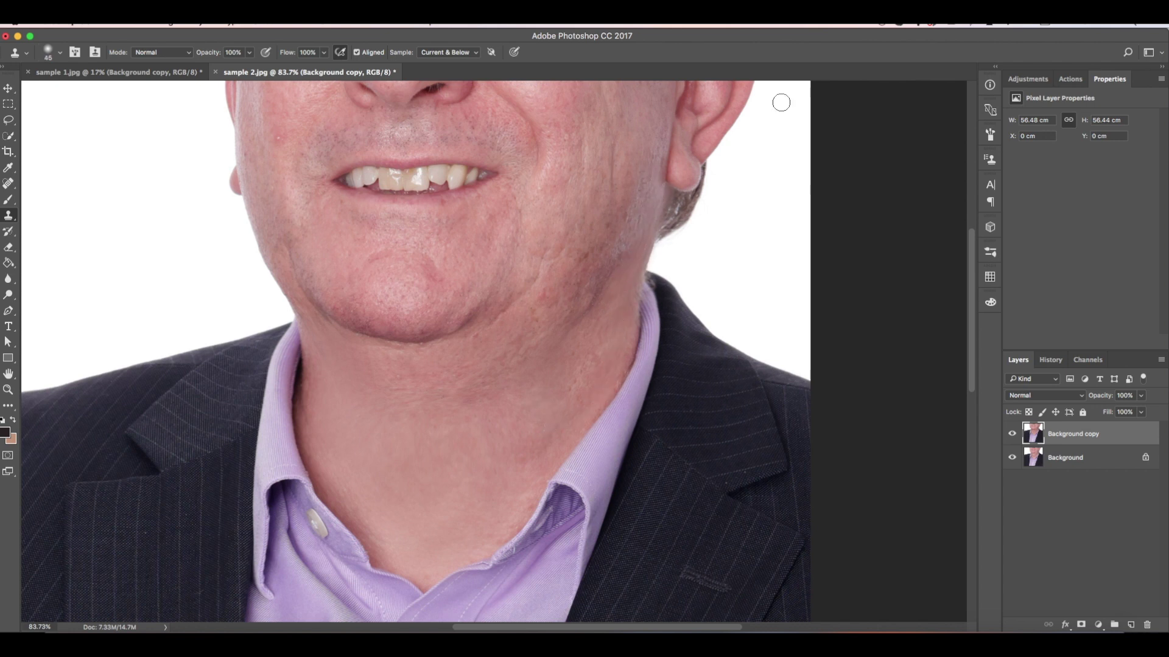
key("y")
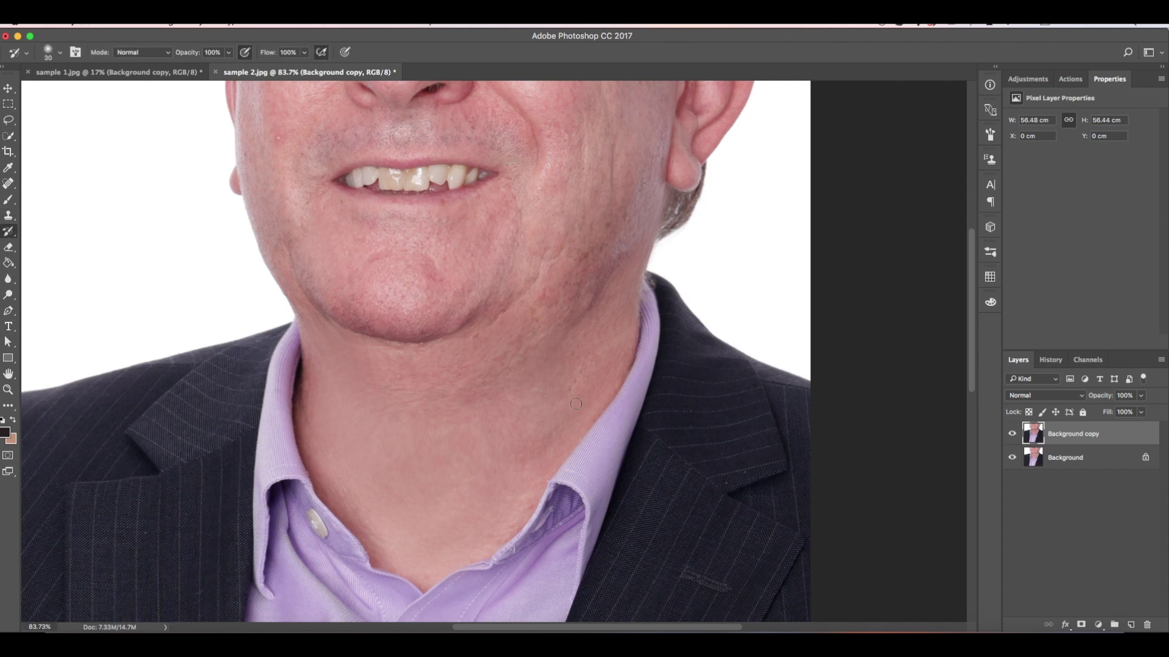
key("s")
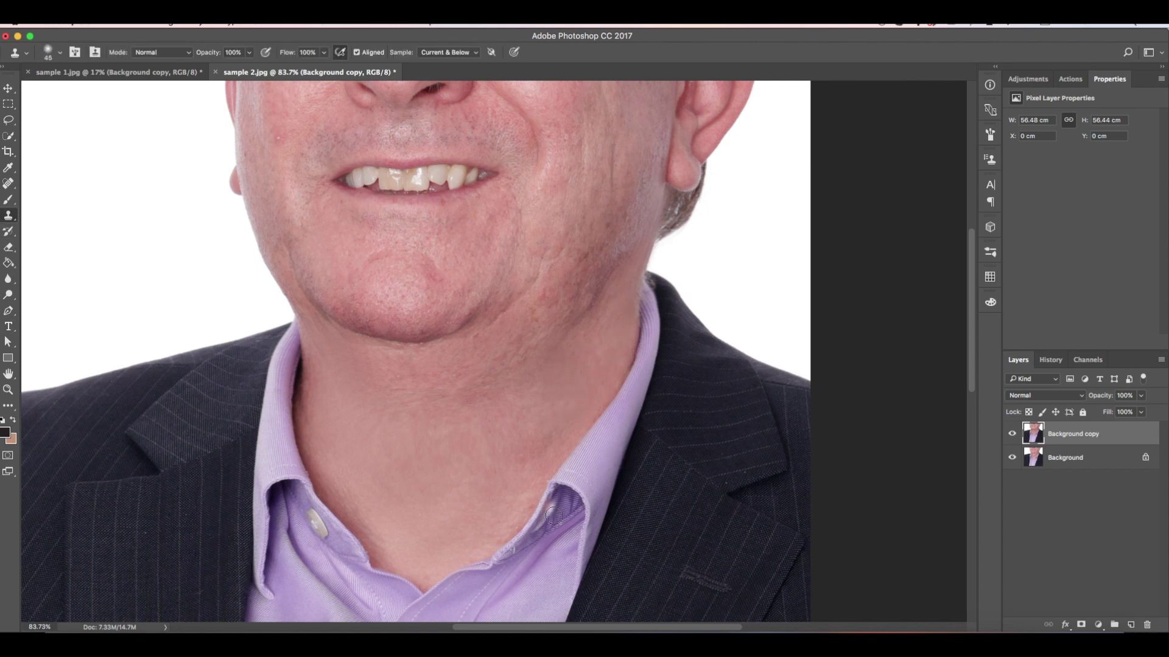
left_click(1011, 434)
left_click(1011, 434)
Step: Lasso the lower chin and upper neck area and copy it to a new layer
key("l")
mouse_move(254, 297)
left_mouse_down()
mouse_move(405, 339)
mouse_move(556, 271)
mouse_move(634, 269)
mouse_move(582, 418)
mouse_move(357, 470)
mouse_move(307, 356)
mouse_move(250, 300)
left_mouse_up()
key("ctrl+j")
Step: Warp the copied chin patch upward beneath the chin and along the jaw, and apply the transformation
key("ctrl+t")
left_click(528, 53)
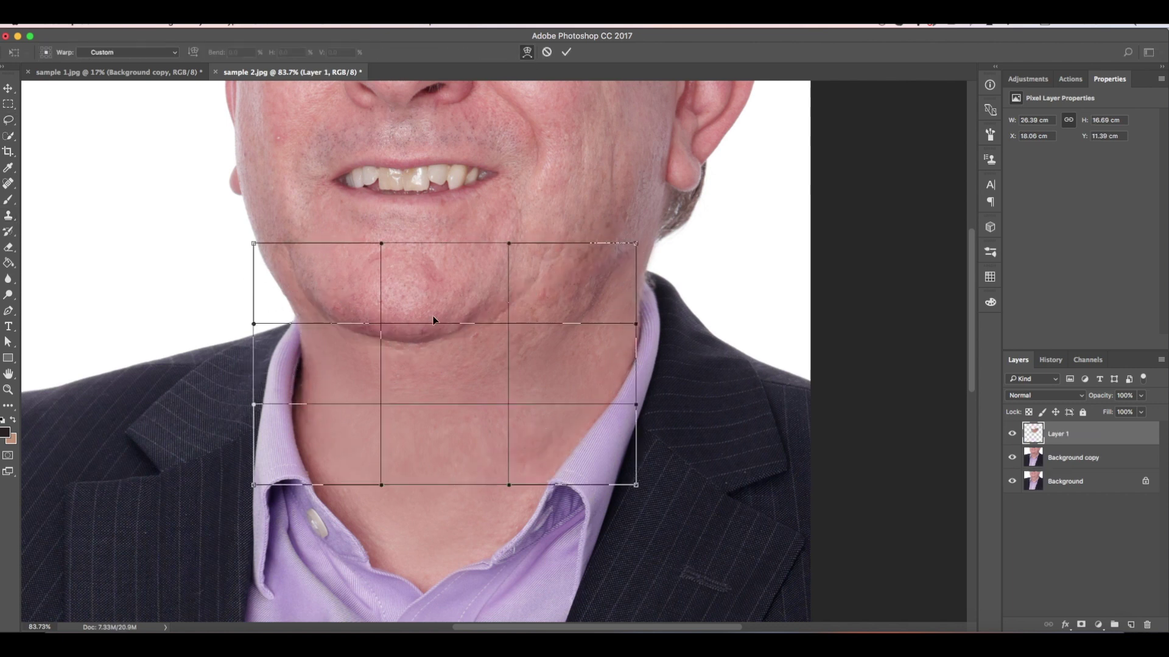
left_click_drag(407, 390, 401, 362)
left_click_drag(477, 366, 480, 364)
left_click_drag(546, 342, 549, 332)
left_click(566, 52)
Step: Add a mask to Layer 1, hide the warped chin, and clean up the jaw edge above the collar with a size 10 brush
left_click(1081, 623)
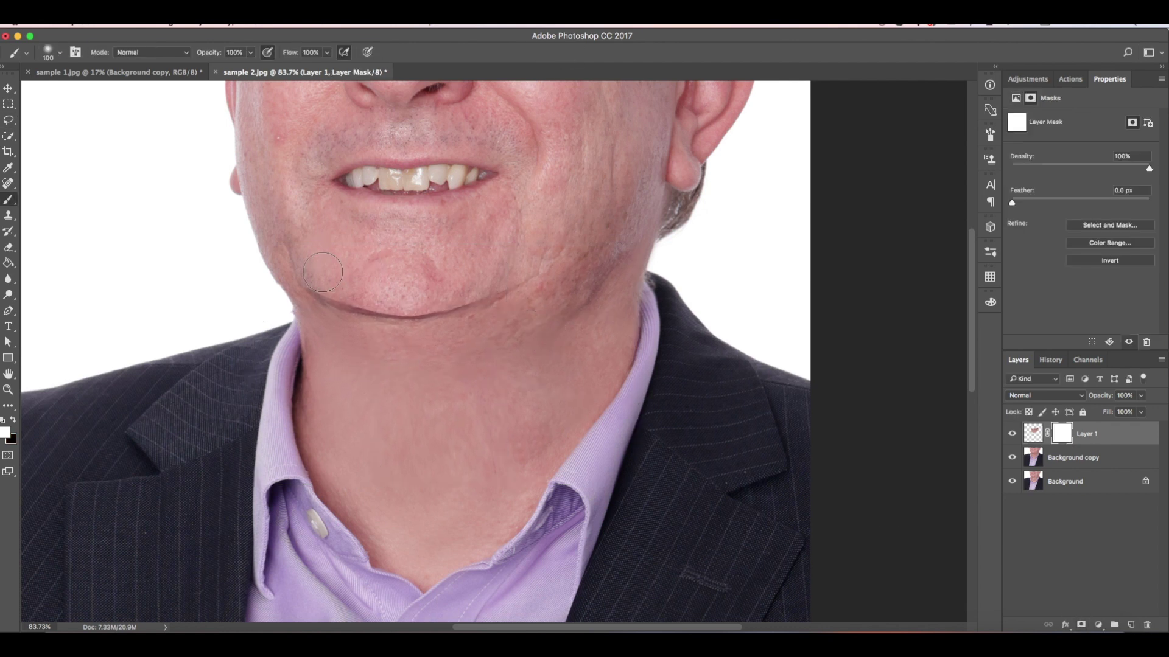
mouse_move(346, 313)
left_mouse_down()
mouse_move(415, 315)
mouse_move(381, 315)
mouse_move(459, 300)
mouse_move(369, 317)
mouse_move(529, 263)
mouse_move(444, 330)
mouse_move(328, 302)
mouse_move(294, 269)
mouse_move(372, 321)
mouse_move(447, 320)
mouse_move(468, 265)
left_mouse_up()
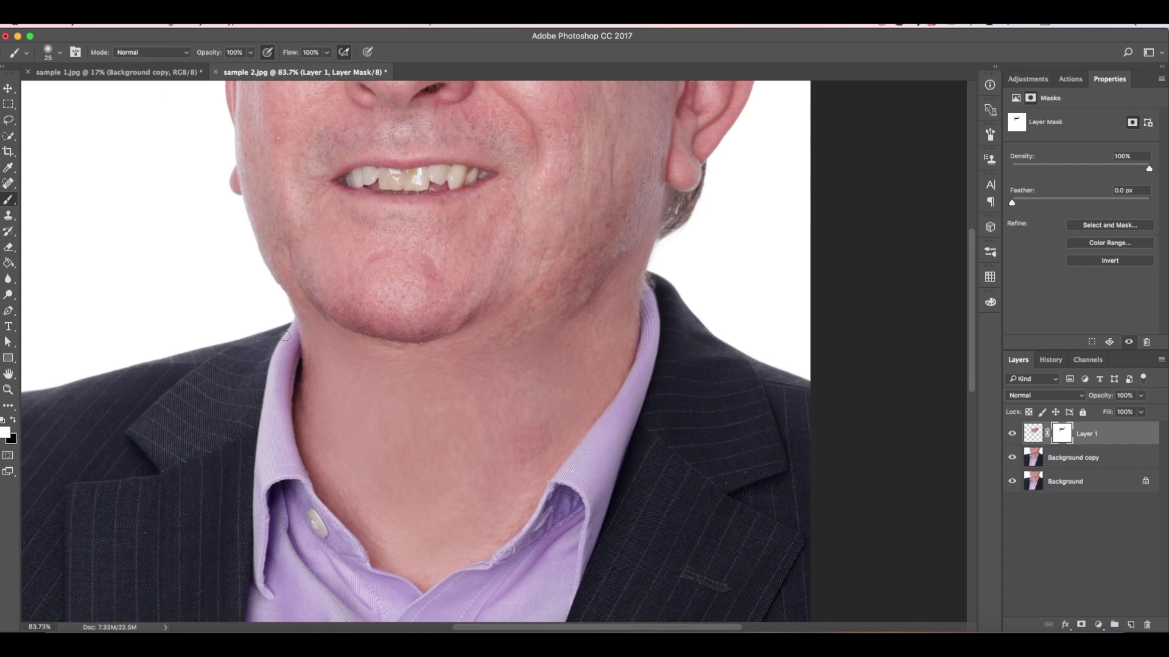
key("z")
left_click_drag(261, 308, 299, 310)
key("b")
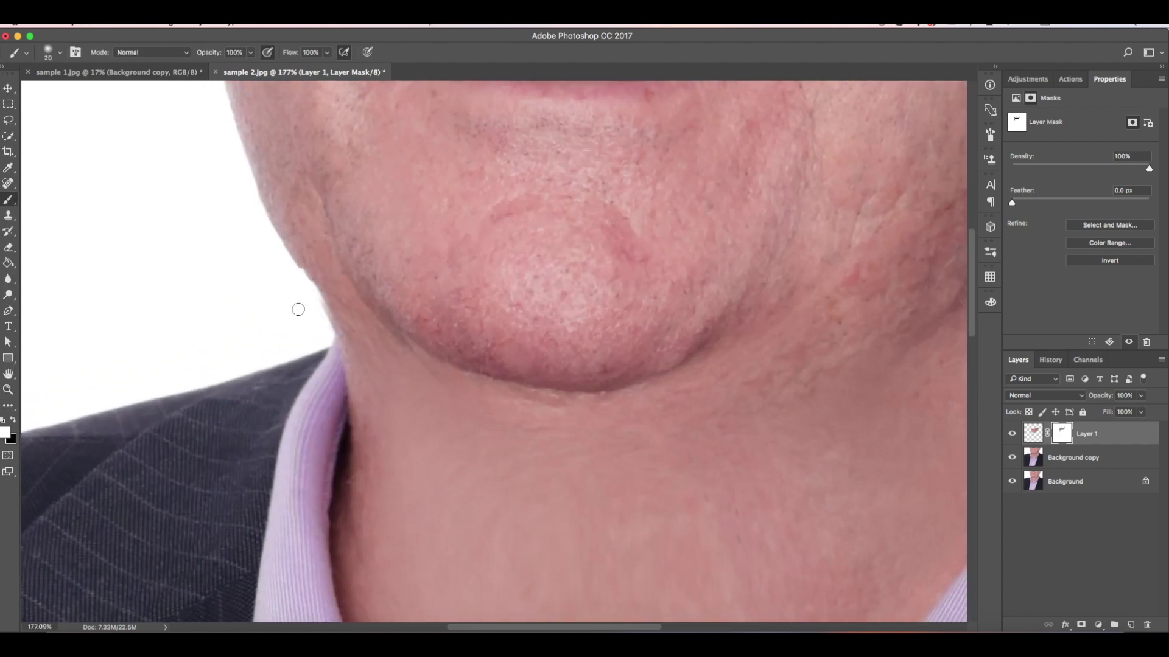
left_click(1011, 437)
left_click(1013, 435)
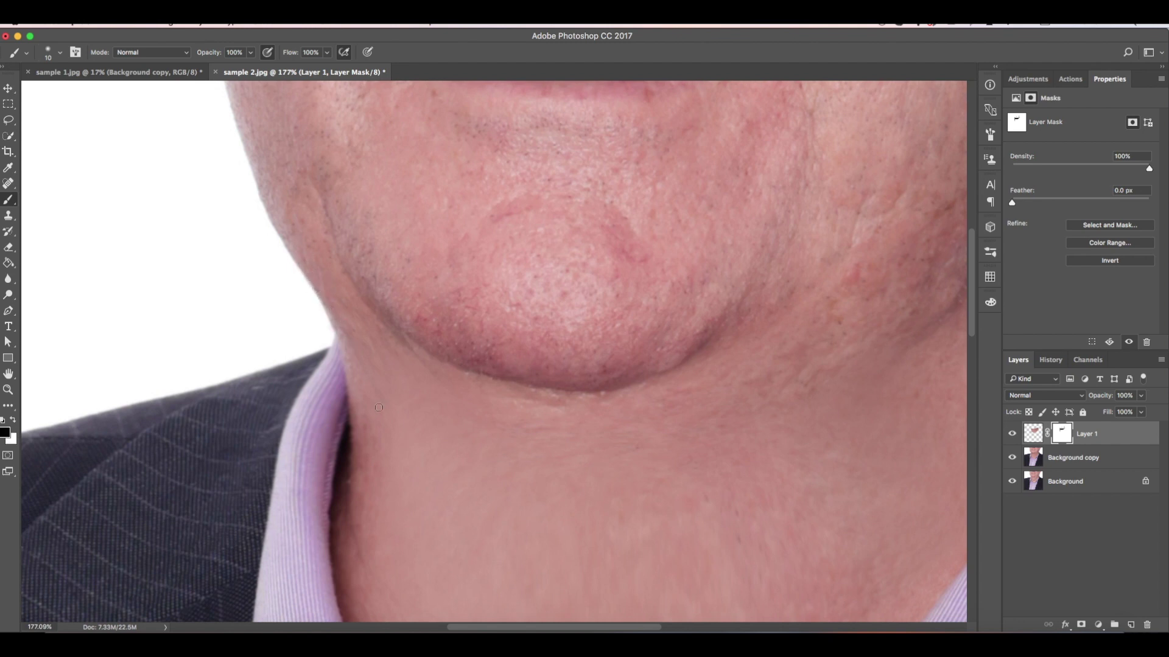
Step: Compare the neck with Layer 1 hidden and shown, and merge Layer 1 into Background copy
key("z")
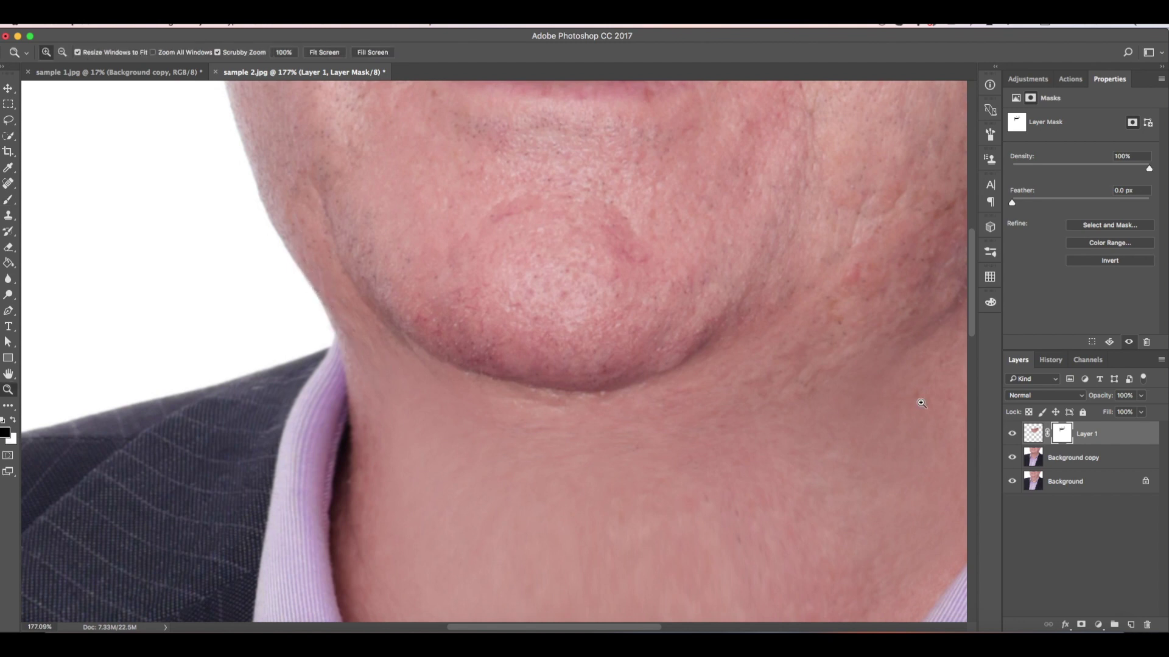
left_click_drag(920, 400, 809, 347)
left_click_drag(569, 227, 615, 244)
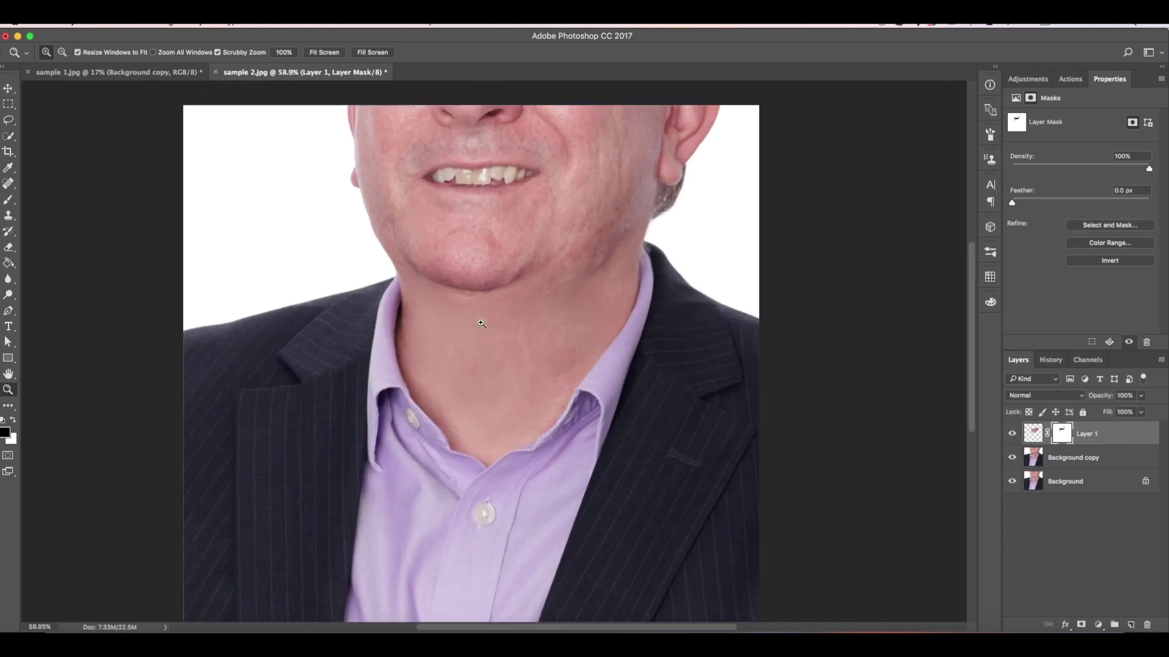
left_click_drag(473, 294, 493, 320)
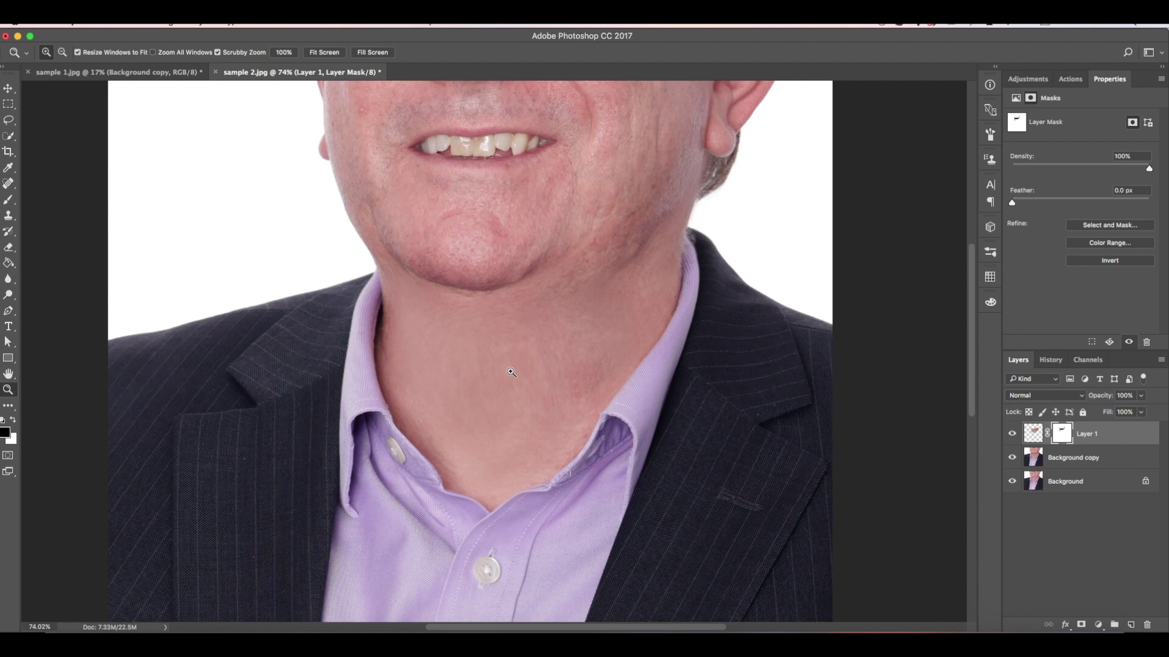
left_click_drag(512, 359, 558, 268)
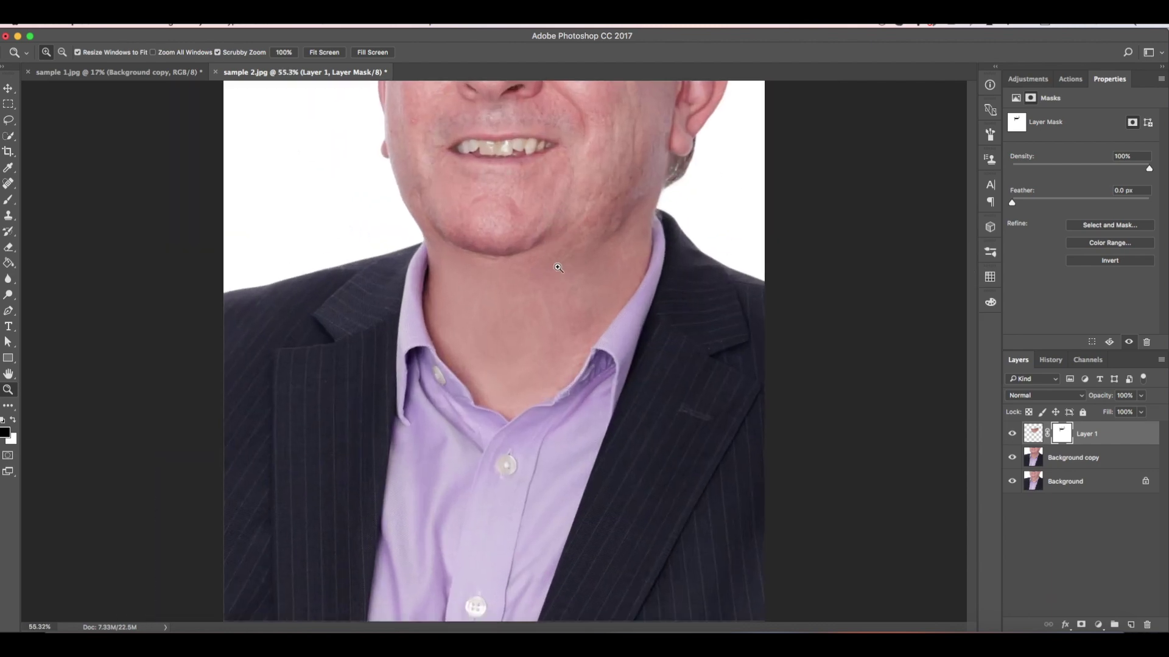
left_click(1013, 433)
left_click(1013, 434)
key("super+e")
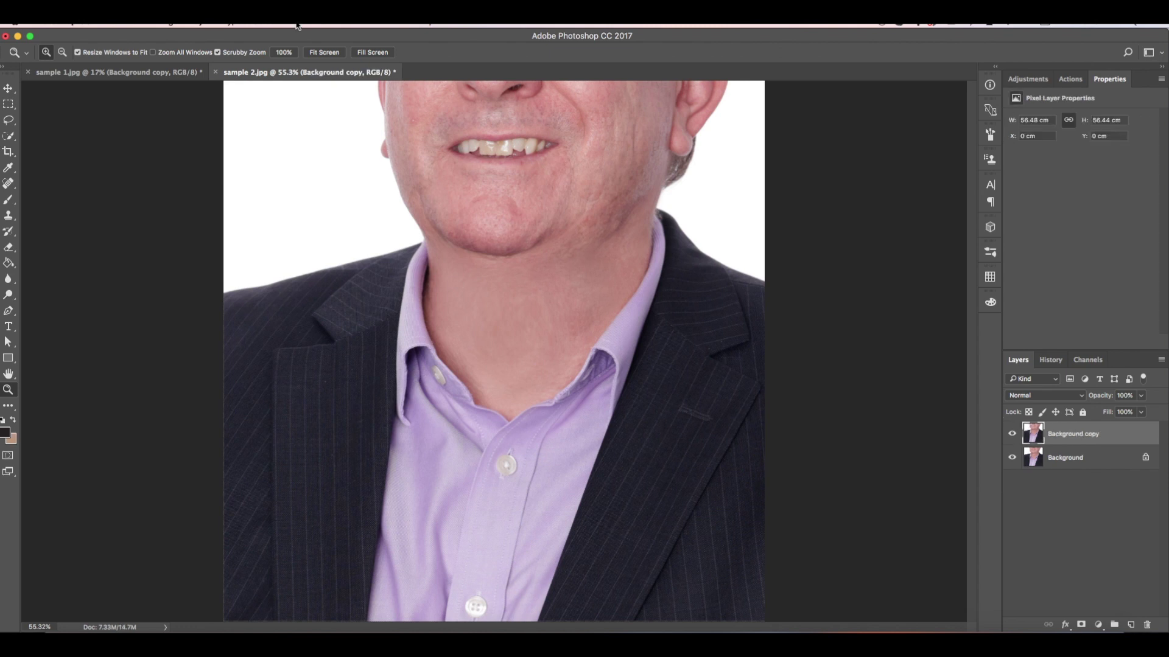
Step: Open Background copy in Liquify, set the Forward Warp brush size to 100, and apply the filter
left_click(296, 23)
left_click(360, 118)
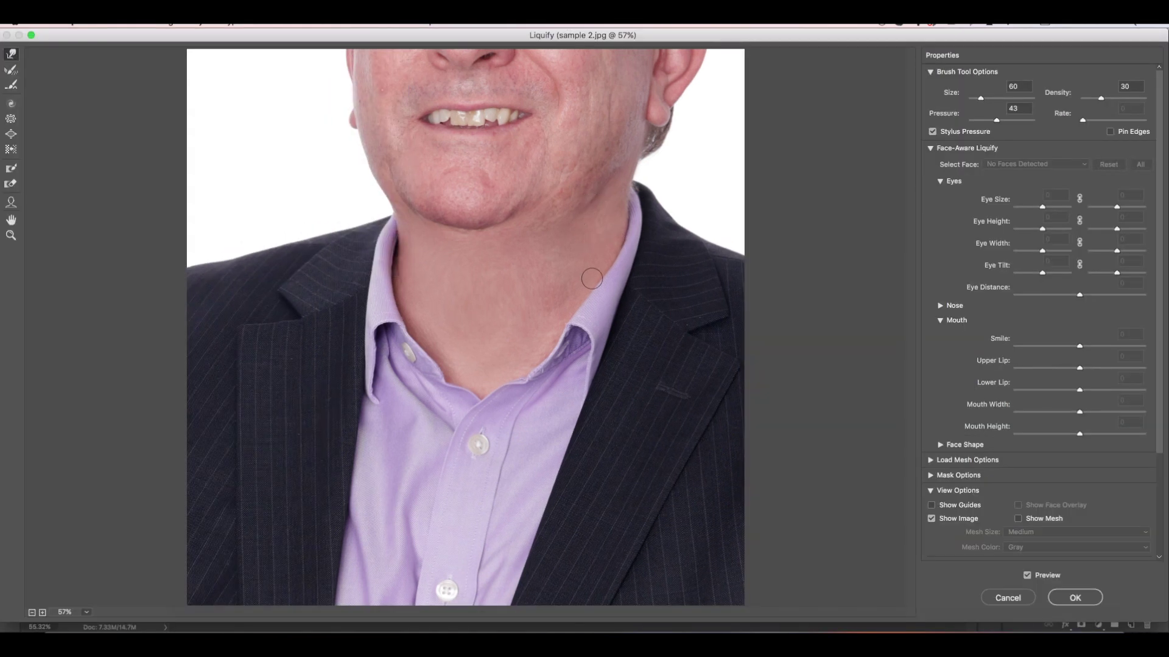
key("bracketright")
key("bracketright")
key("bracketright")
key("bracketright")
left_click(1065, 598)
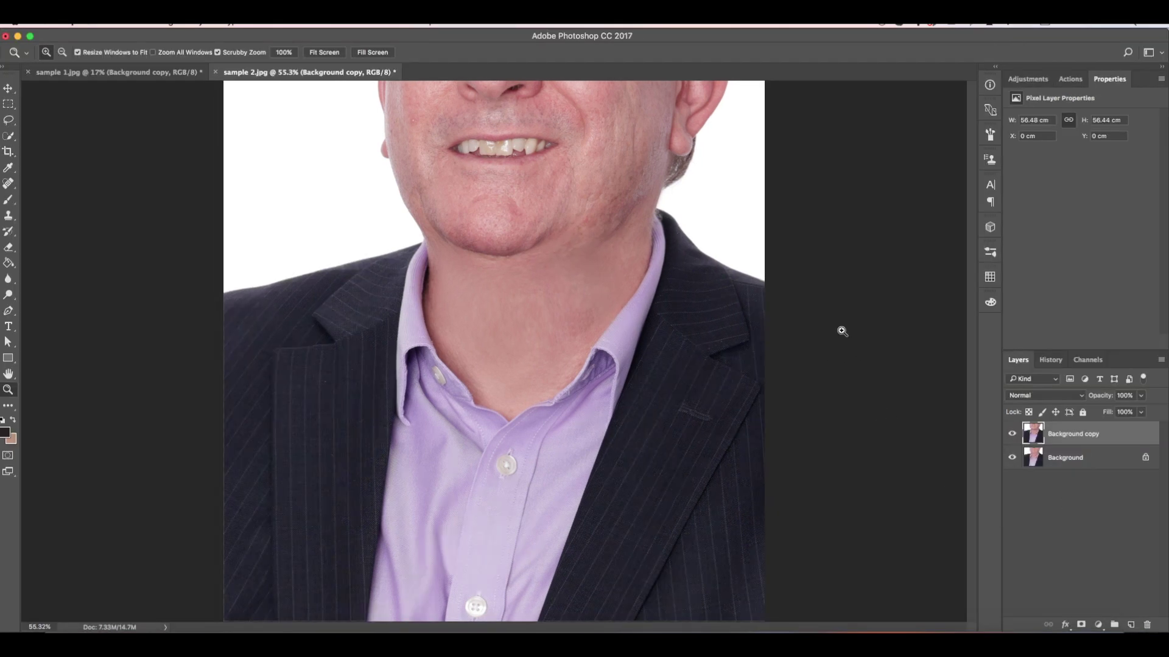
Step: Clone cheek skin over the blotches and creases on the jowl with a size 45 Clone Stamp, and check against the original
left_click_drag(633, 199, 631, 283)
key("s")
key("bracketleft")
key("bracketleft")
key("bracketleft")
key("bracketleft")
key("bracketleft")
left_click(588, 201, "alt")
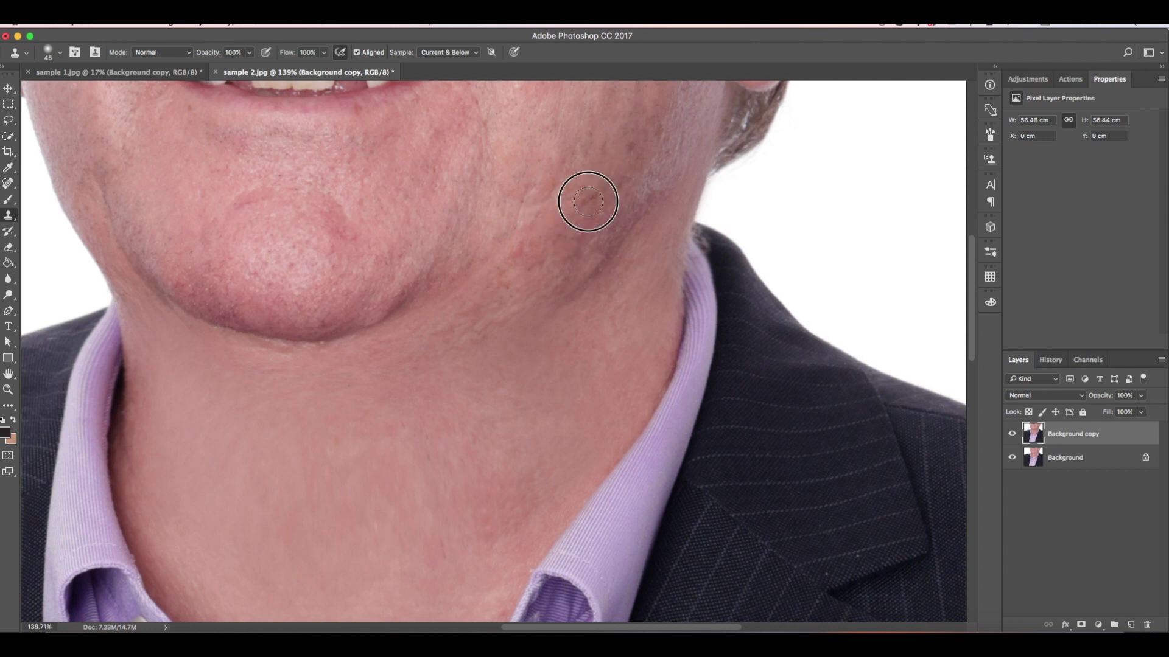
left_click(590, 210, "alt")
mouse_move(563, 229)
left_mouse_down()
mouse_move(550, 251)
mouse_move(504, 268)
mouse_move(542, 283)
left_mouse_up()
left_click(546, 223, "alt")
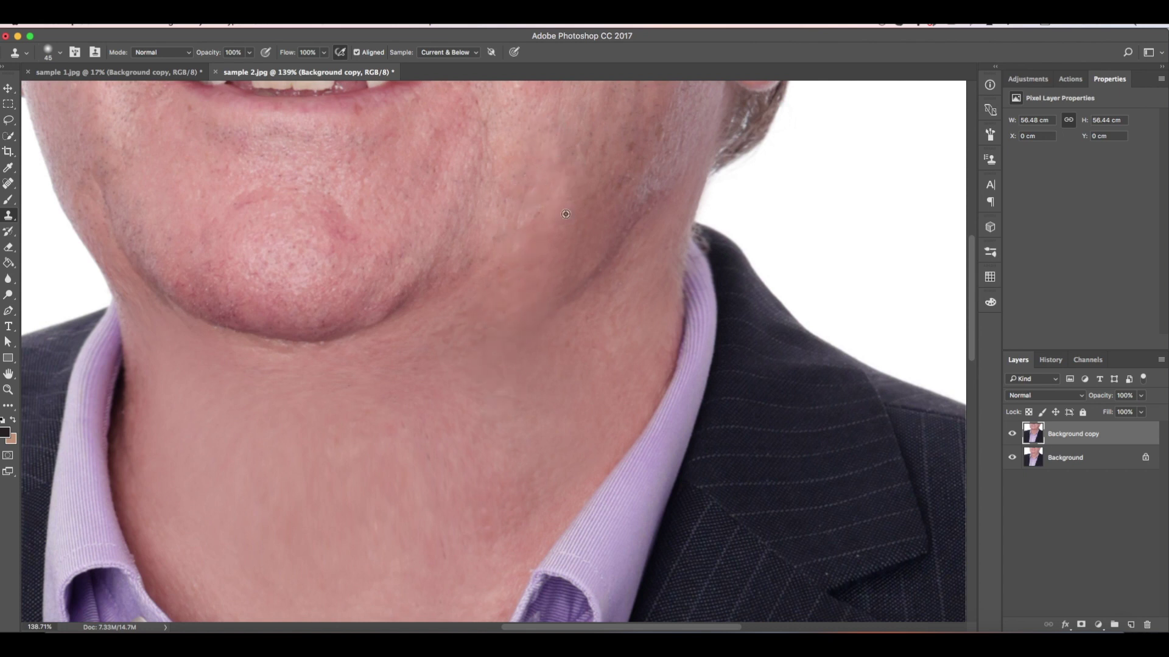
left_click(1012, 434)
left_click(1012, 434)
Step: Add a Curves adjustment layer darkening input 125 to output 110, and invert its mask to black
key("z")
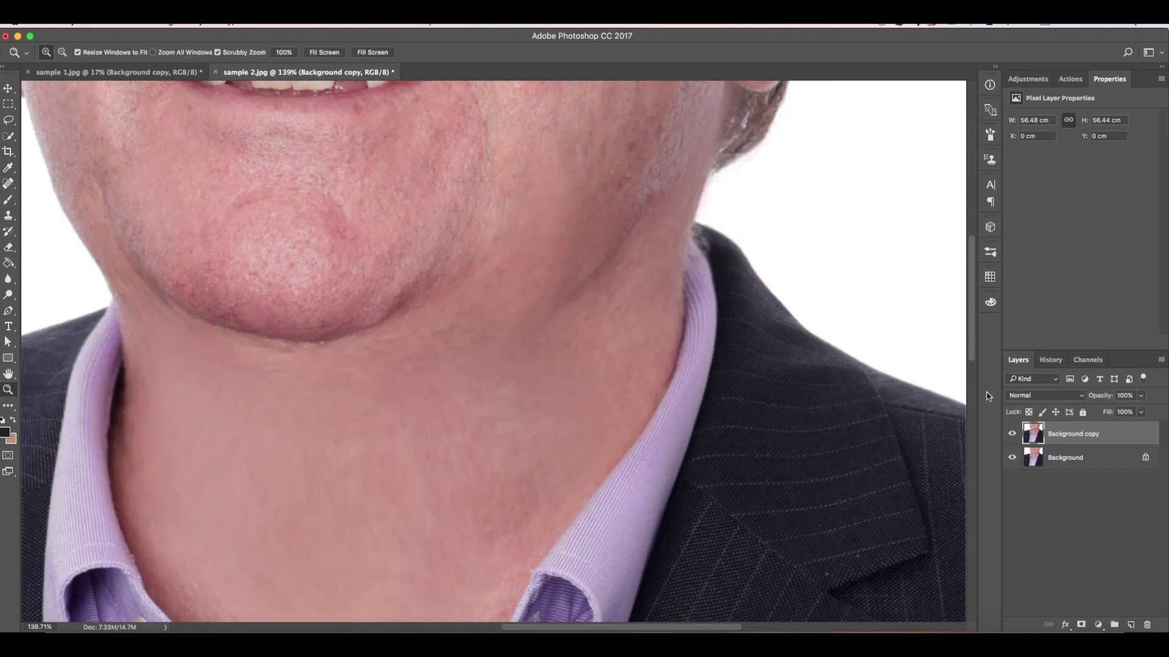
left_click_drag(473, 358, 610, 190)
left_click(1098, 626)
left_click(1089, 453)
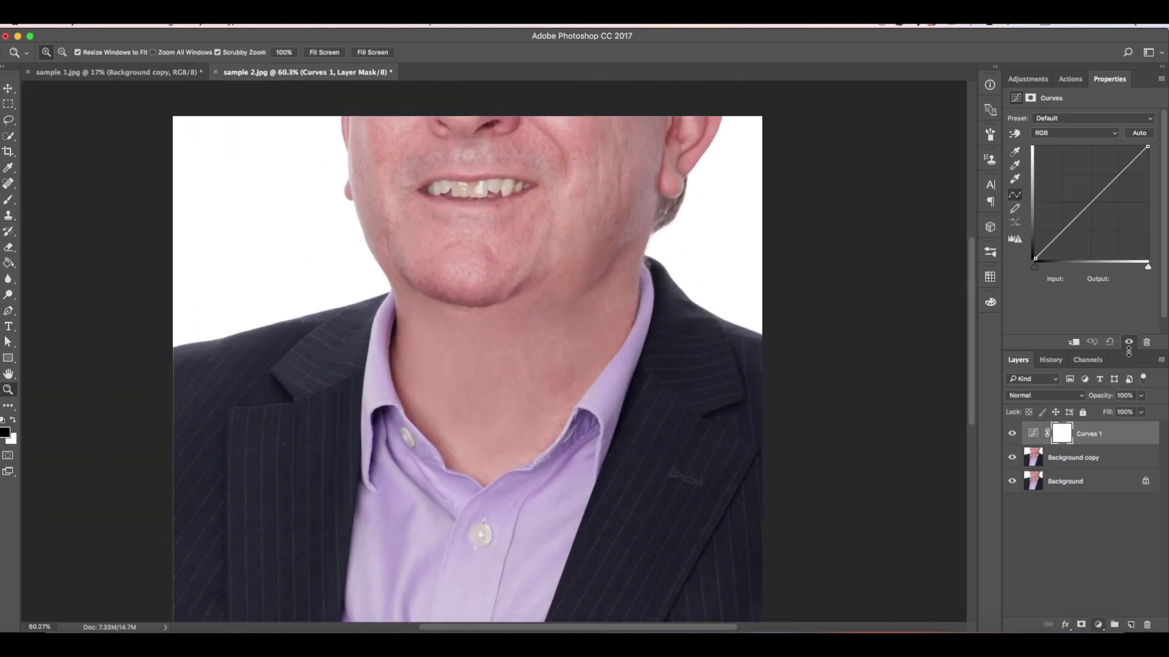
left_click_drag(1090, 203, 1089, 210)
key("super+i")
Step: Paint the Curves shading in along the jawline and under the chin, and merge the adjustment into Background copy
key("b")
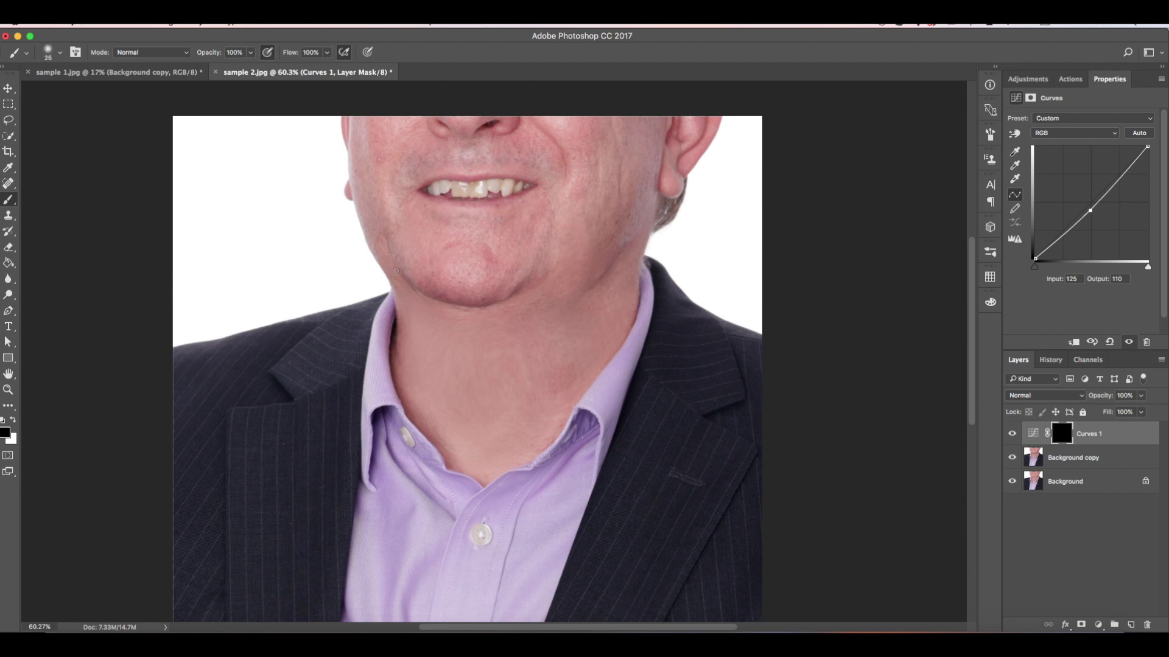
mouse_move(402, 263)
left_mouse_down()
mouse_move(436, 303)
mouse_move(562, 281)
mouse_move(566, 215)
left_mouse_up()
mouse_move(566, 216)
left_mouse_down()
mouse_move(560, 249)
mouse_move(517, 296)
left_mouse_up()
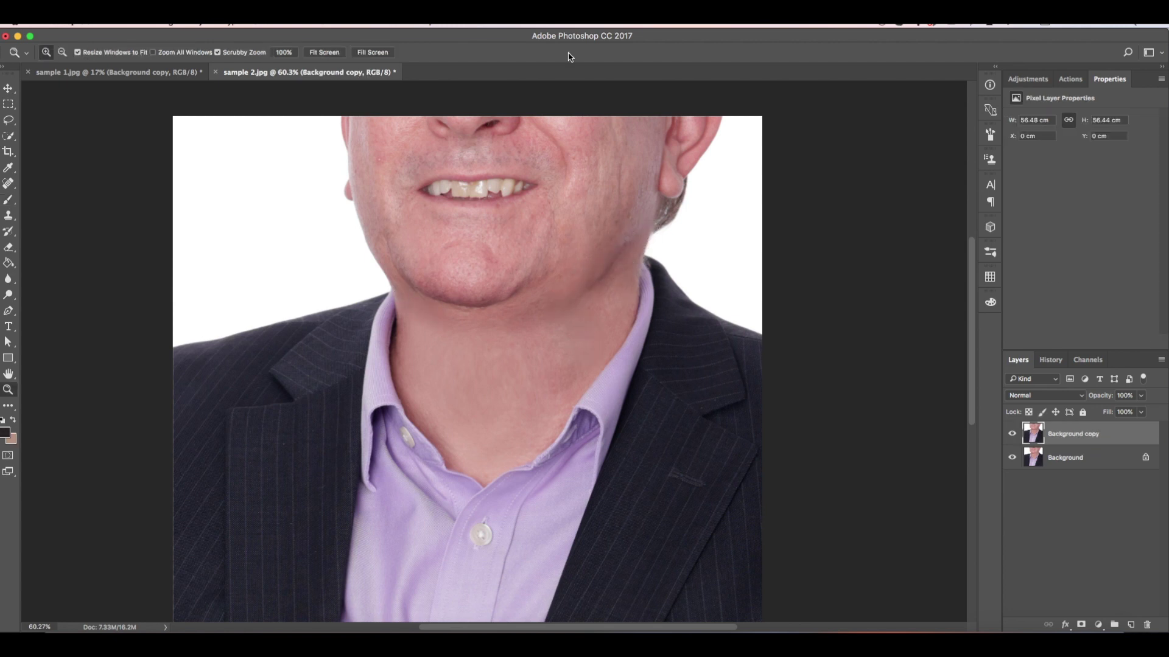
Step: Examine the chin and neck before and after retouching by toggling the Background copy layer
left_click_drag(547, 201, 585, 202)
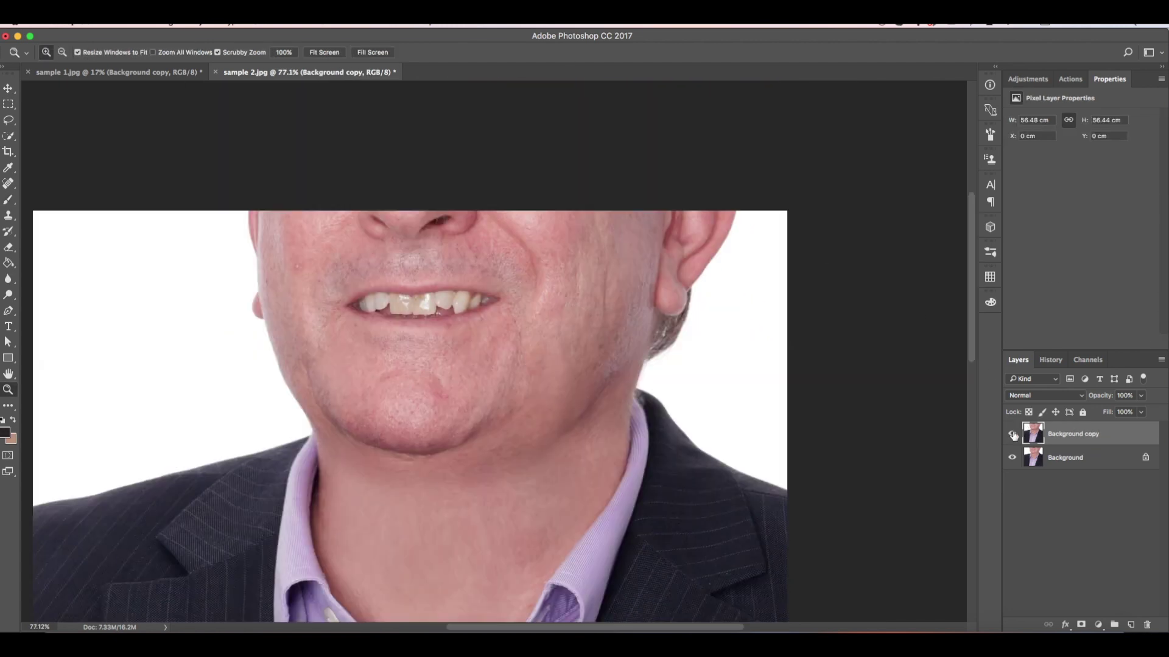
left_click(1011, 435)
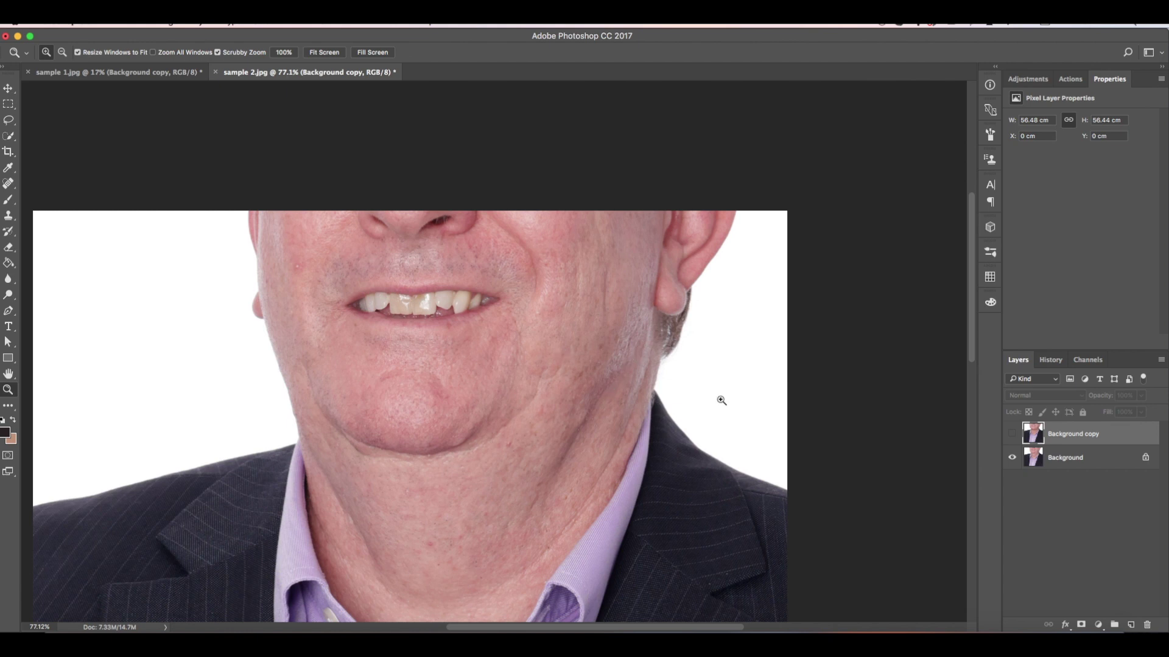
left_click(1012, 434)
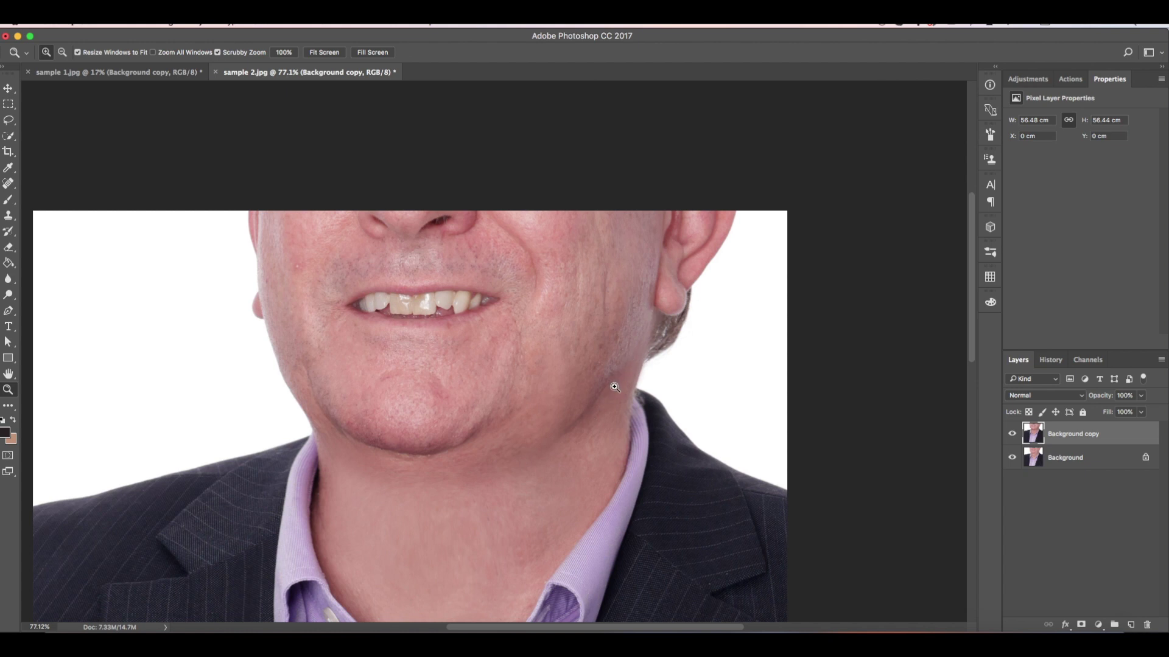
Step: Switch to the Burn tool with the Midtones range, 11% exposure and brush size 20
key("o")
right_click(8, 294)
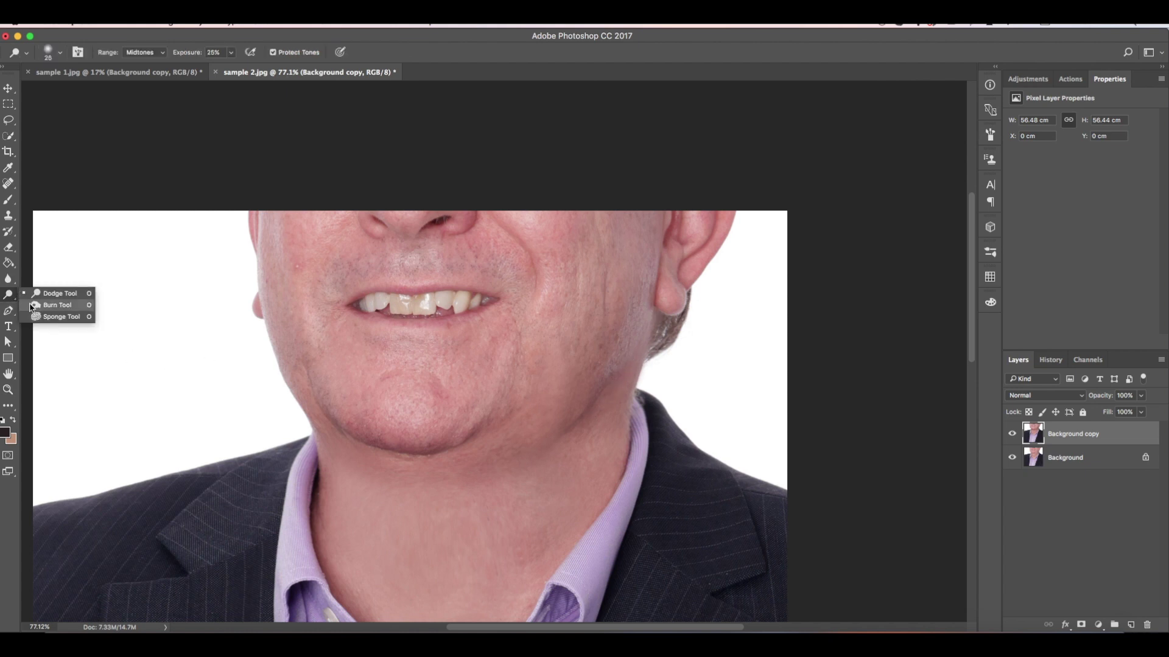
left_click(48, 306)
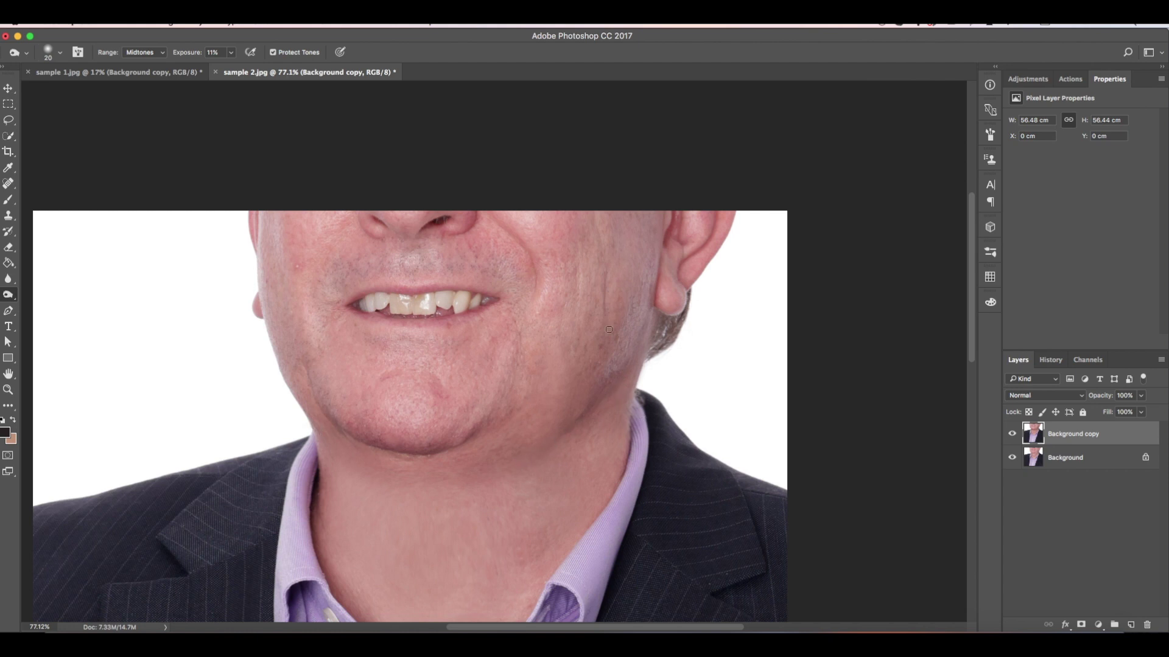
Step: Refine the jaw, neck and collar edges in Liquify with a size 100 Forward Warp brush, apply it, and compare with the original
key("z")
mouse_move(609, 329)
left_mouse_down()
mouse_move(514, 282)
mouse_move(531, 283)
left_mouse_up()
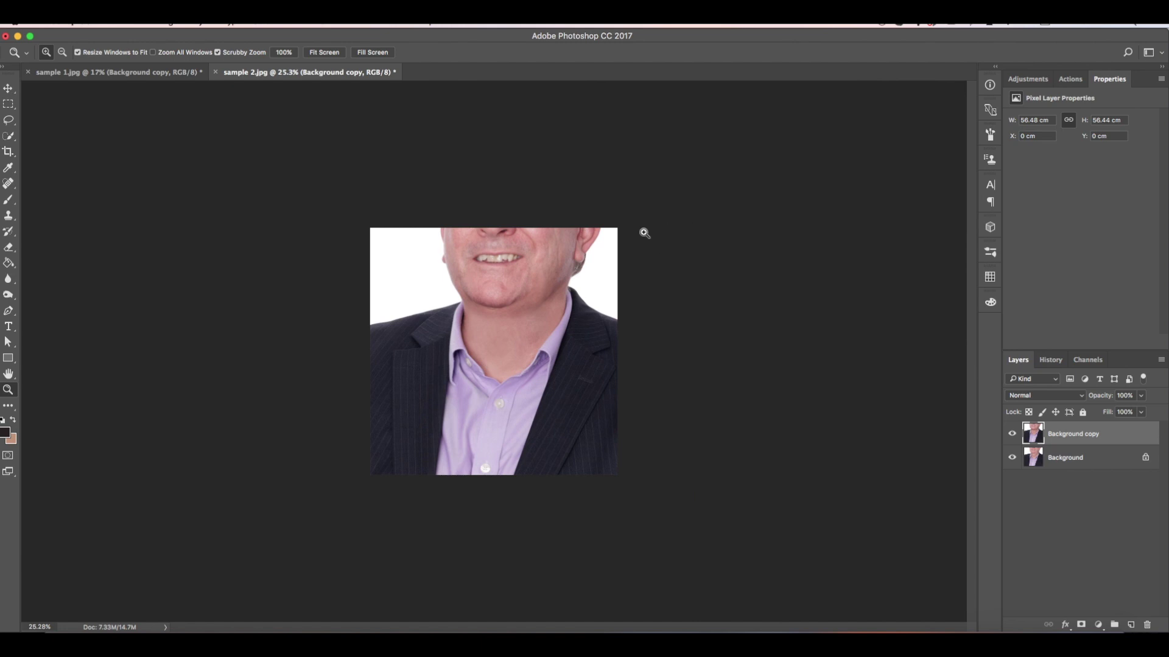
key("l")
left_click(299, 12)
left_click(323, 121)
mouse_move(645, 151)
left_mouse_down()
mouse_move(629, 183)
mouse_move(648, 134)
left_mouse_up()
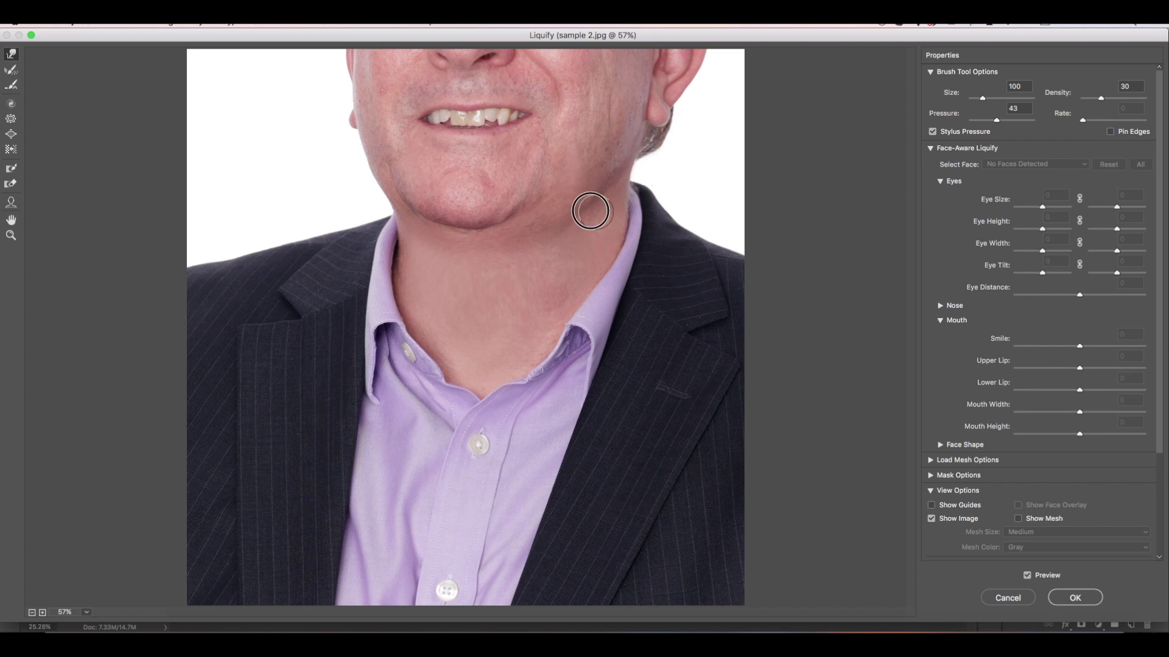
left_click_drag(393, 213, 406, 246)
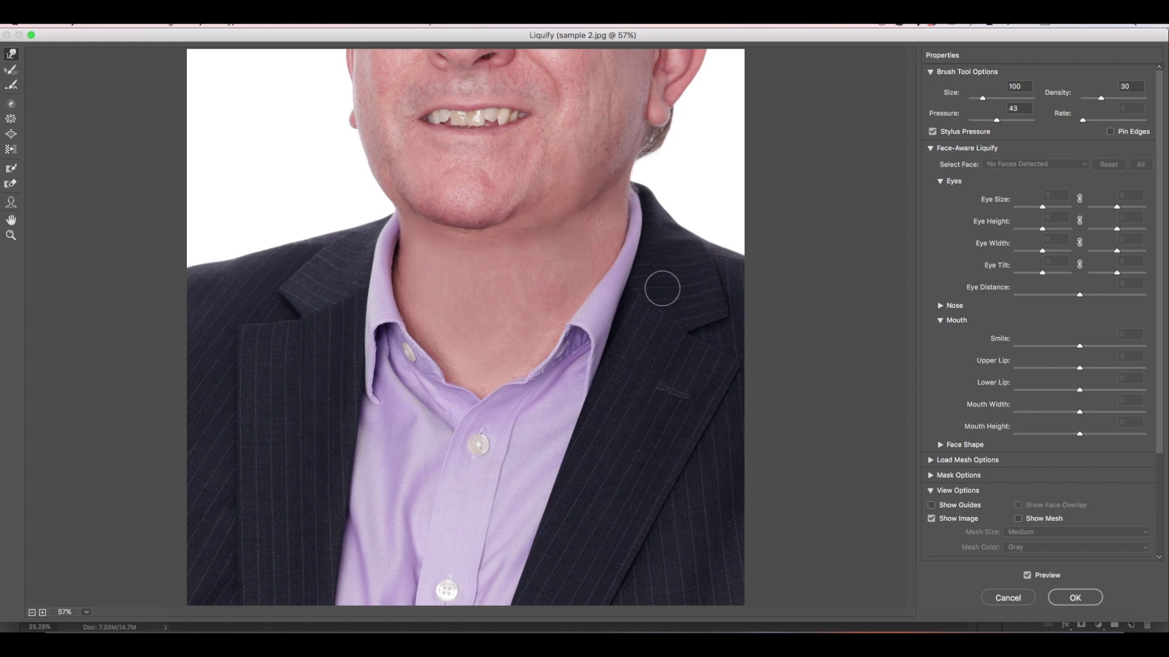
left_click(1073, 597)
left_click(1009, 433)
left_click(1009, 434)
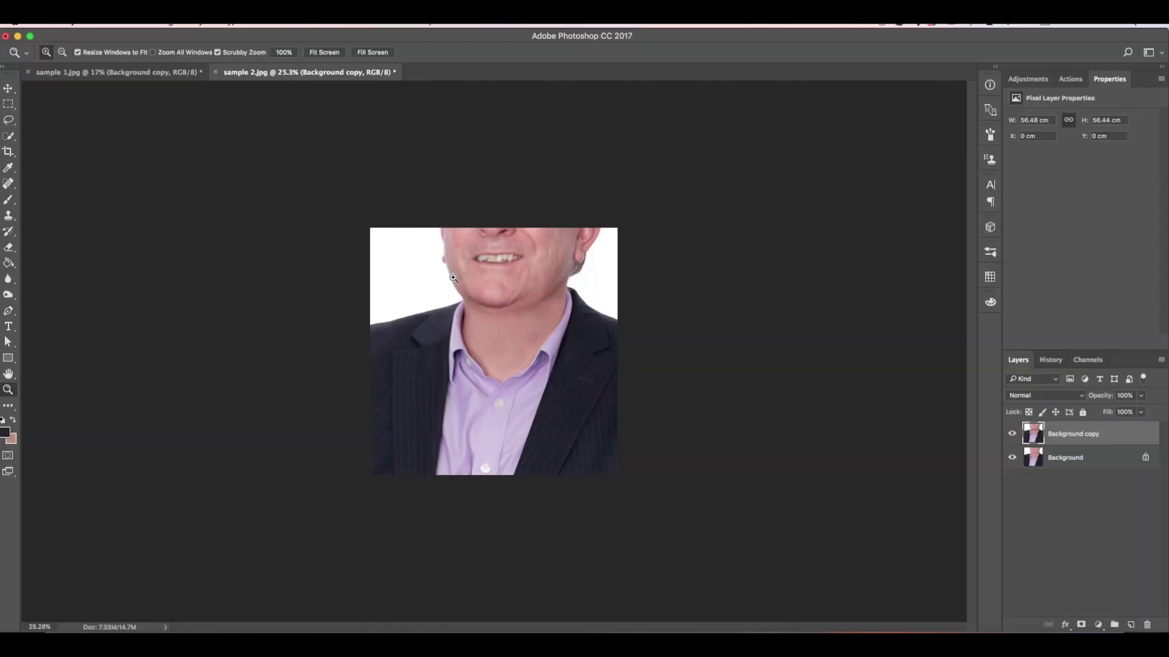
left_click_drag(499, 257, 475, 275)
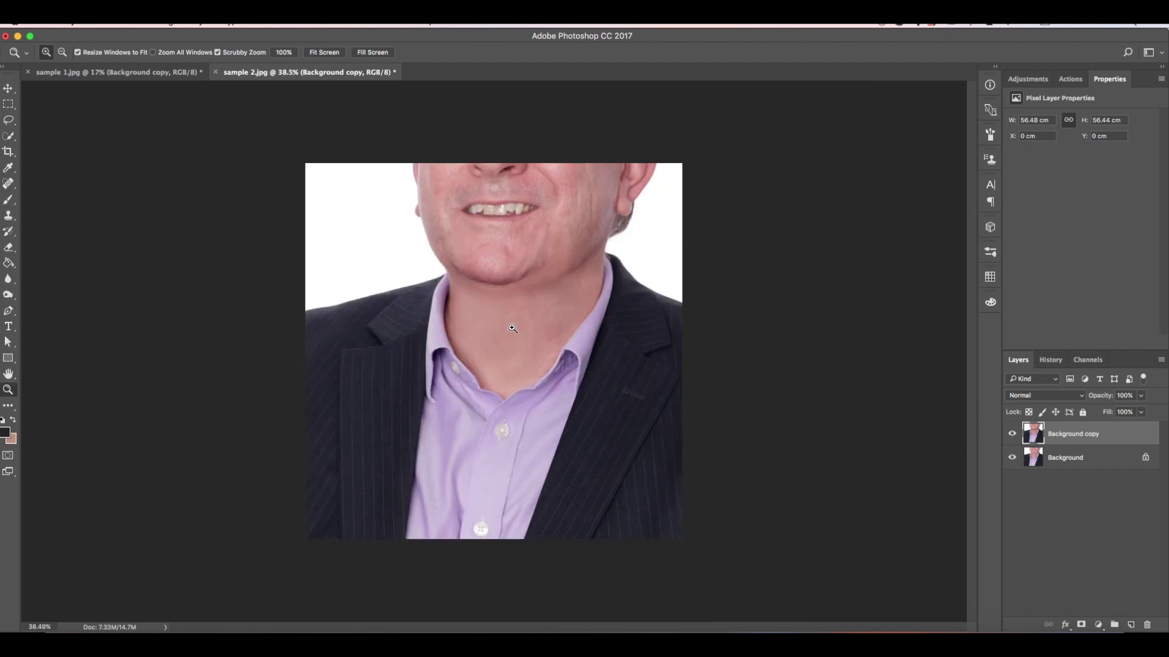
left_click_drag(516, 291, 546, 303)
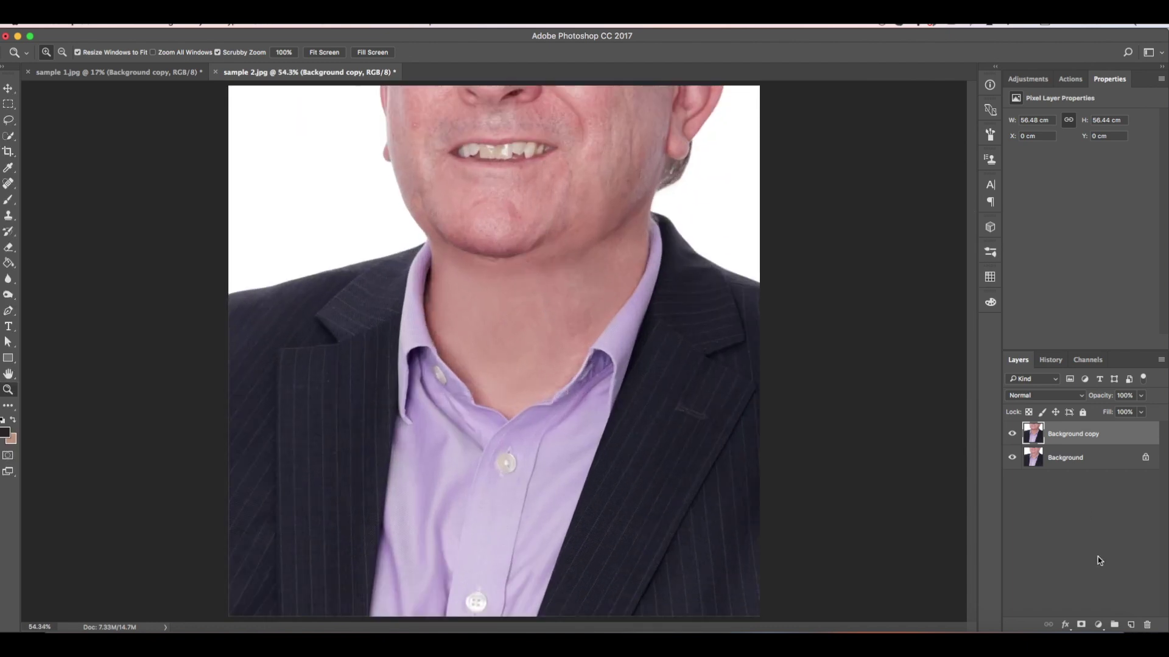
left_click(1098, 625)
left_click(1102, 453)
left_click(1091, 211)
key("super+i")
key("b")
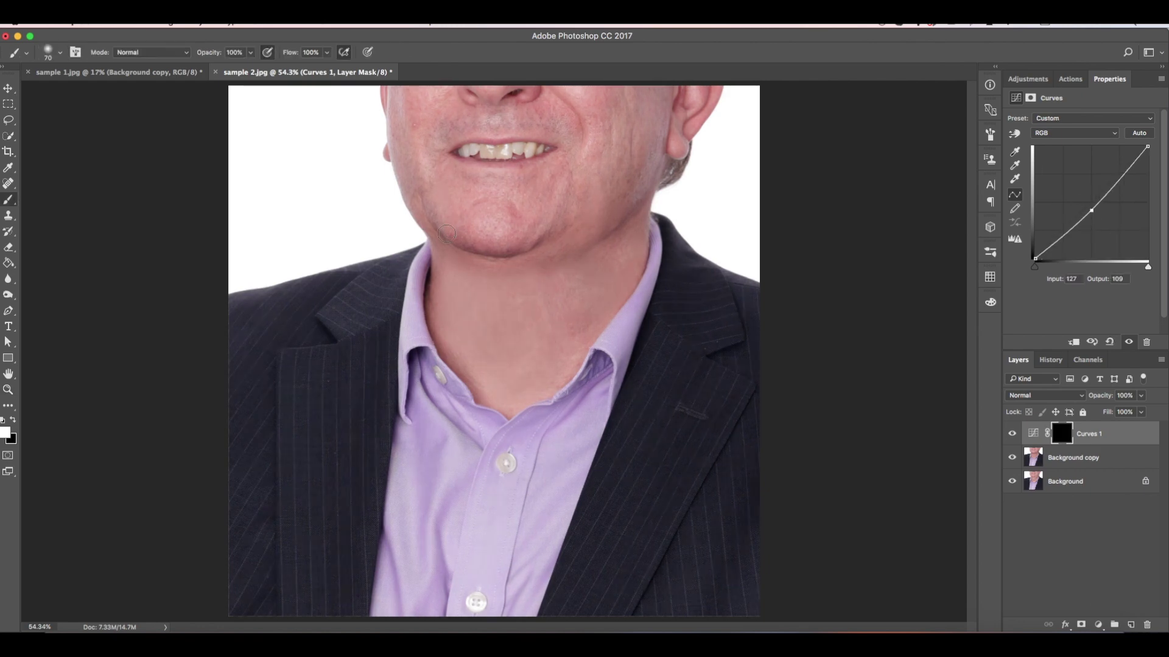
left_click_drag(444, 247, 535, 251)
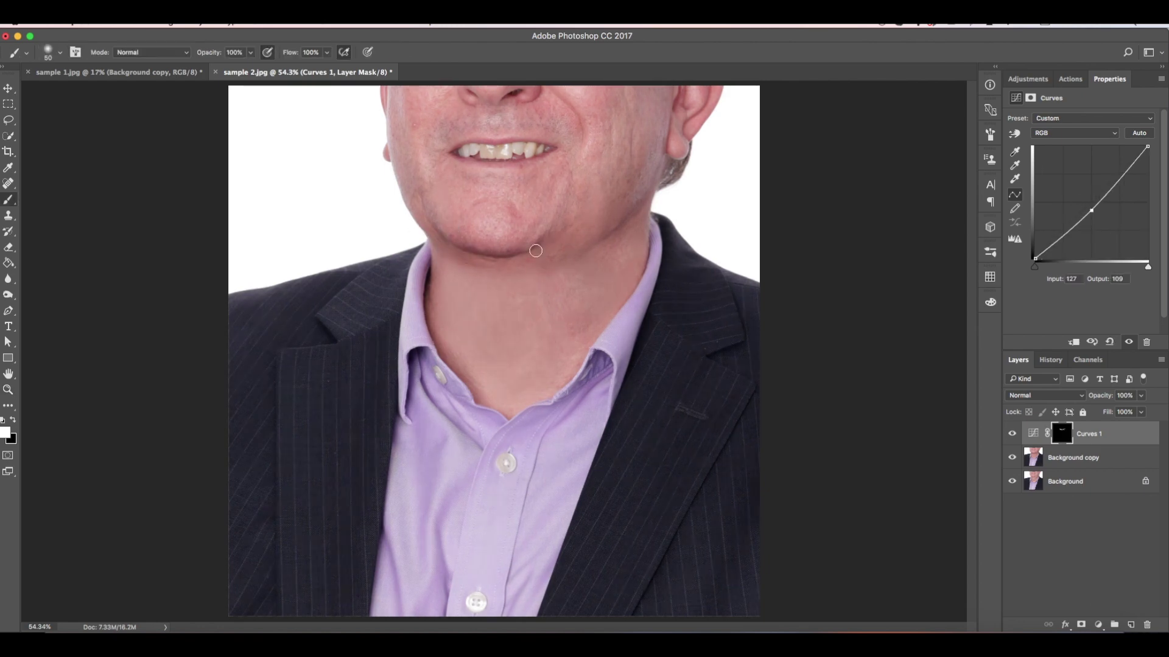
key("z")
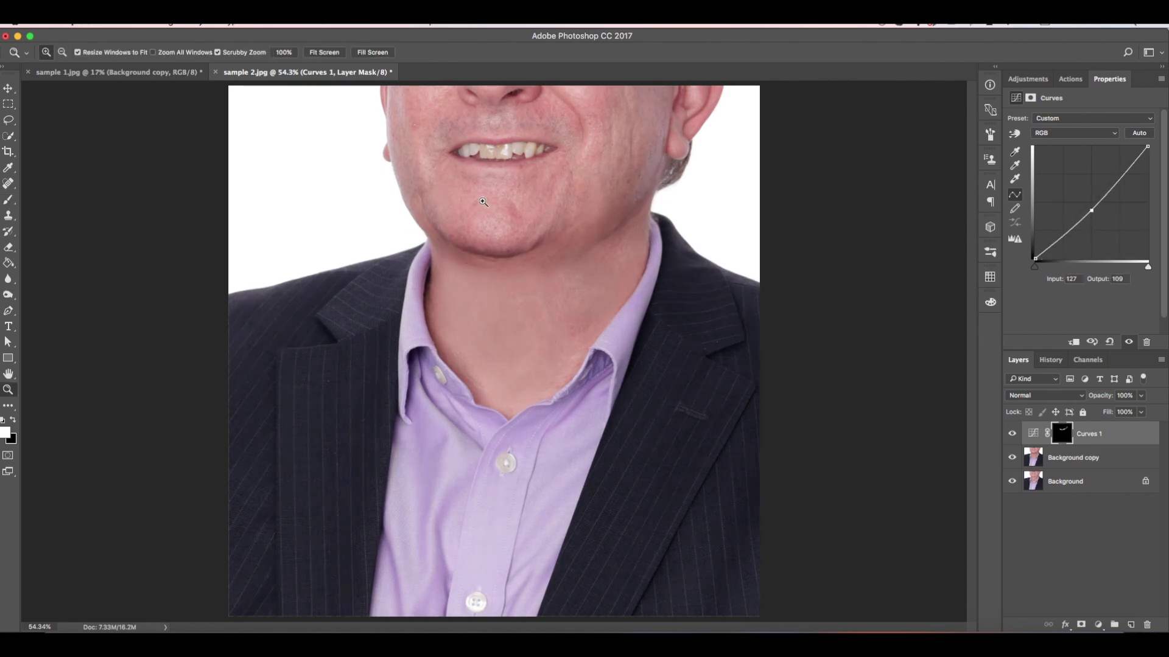
left_click_drag(484, 202, 512, 237)
key("BackSpace")
Step: Smooth the skin shading under the chin and across the neck with the Clone Stamp at brush size 45
key("s")
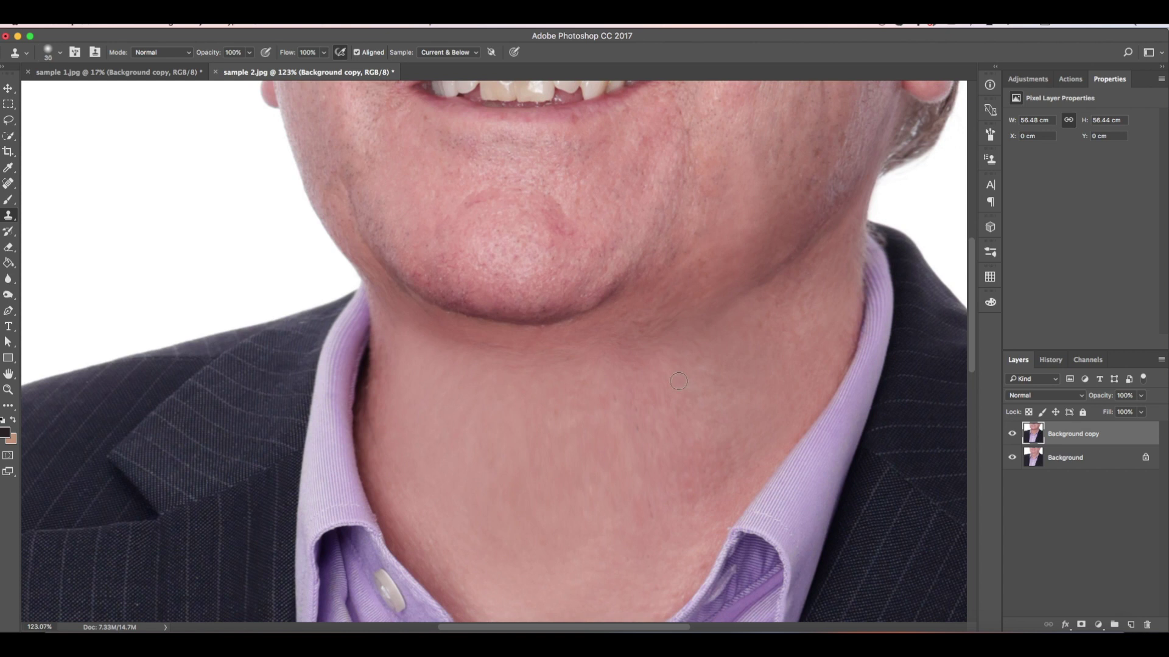
left_click(675, 418, "alt")
mouse_move(669, 334)
left_mouse_down()
mouse_move(547, 363)
mouse_move(456, 345)
left_mouse_up()
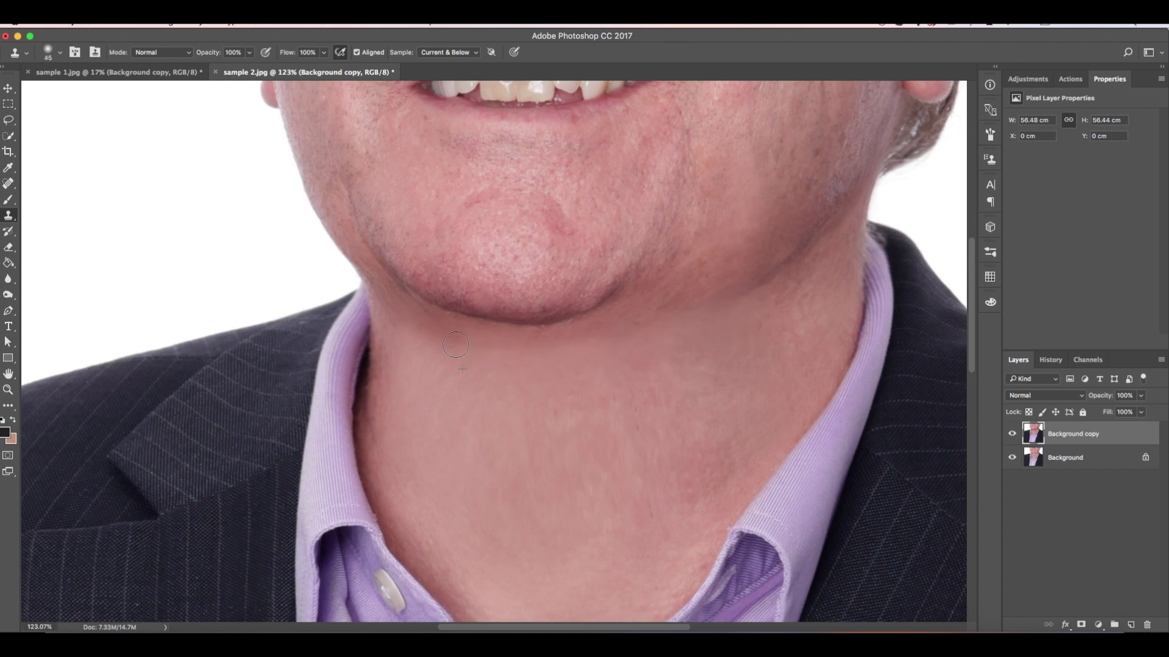
left_click_drag(526, 350, 599, 346)
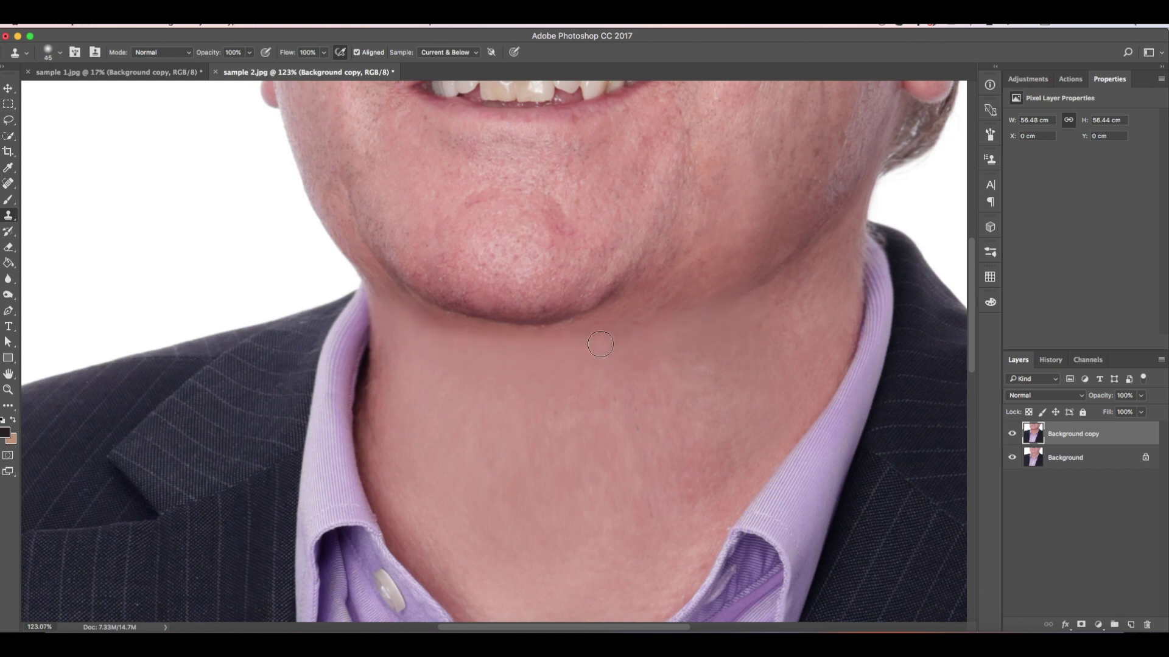
mouse_move(441, 332)
left_mouse_down()
mouse_move(424, 359)
mouse_move(394, 345)
mouse_move(387, 436)
left_mouse_up()
left_click(448, 555)
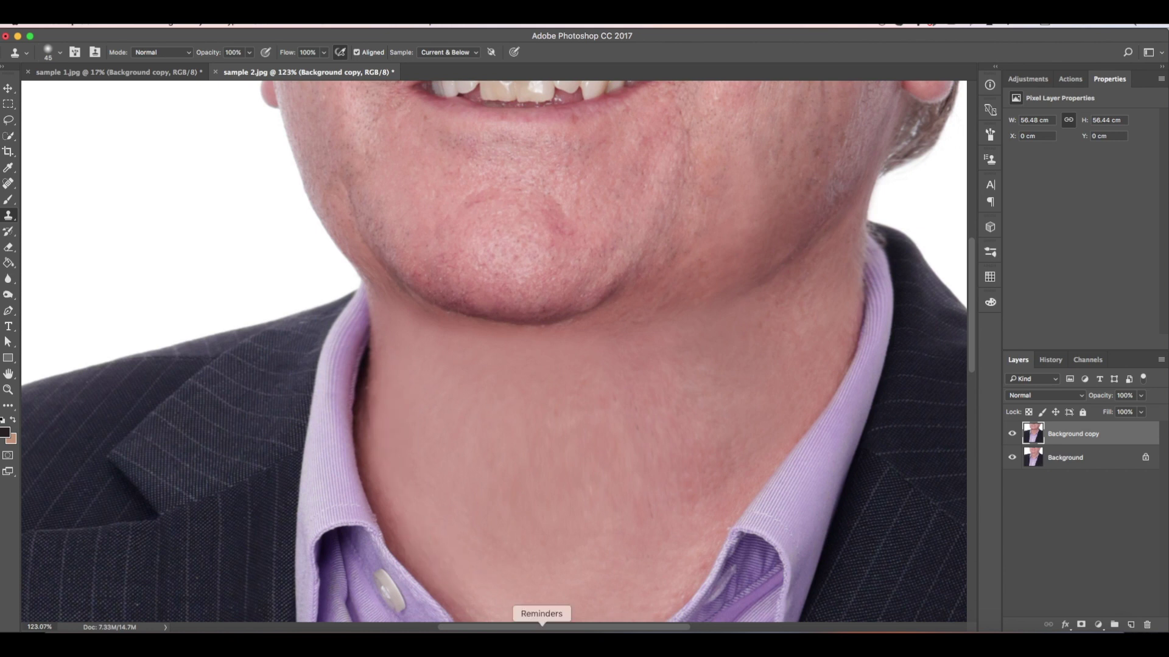
Step: Compare the retouched chin and neck with the original by toggling the Background copy layer's visibility
key("z")
left_click_drag(546, 430, 571, 282)
left_click(1012, 434)
left_click(1012, 434)
left_click(1012, 434)
left_click(1012, 434)
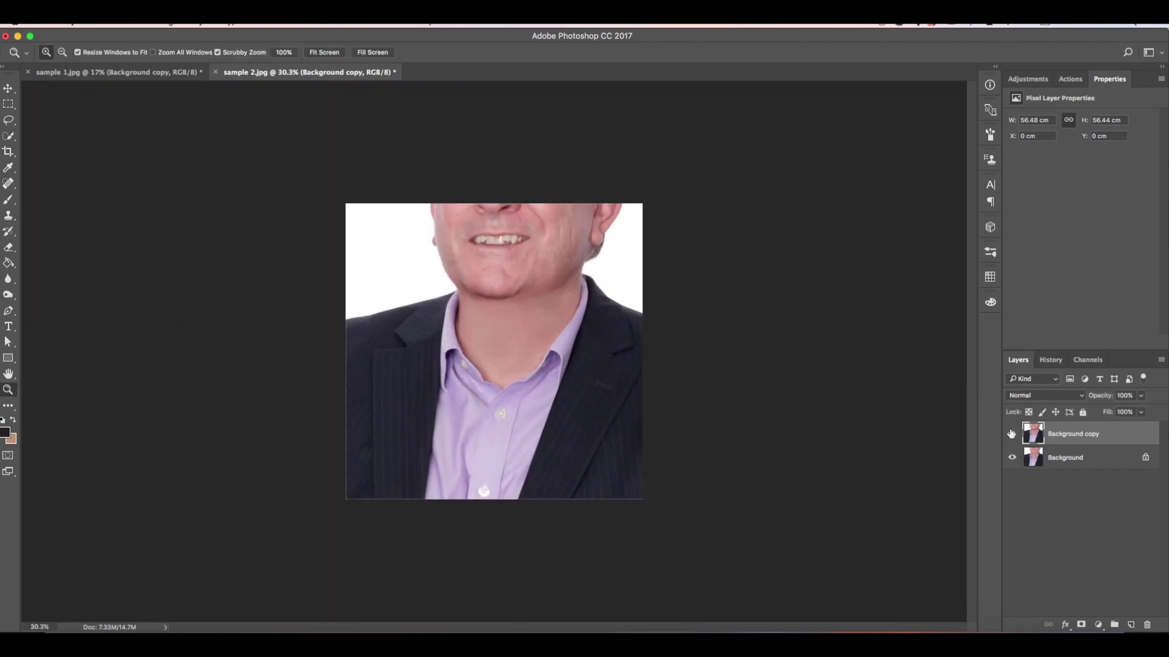
left_click_drag(483, 302, 504, 301)
key("o")
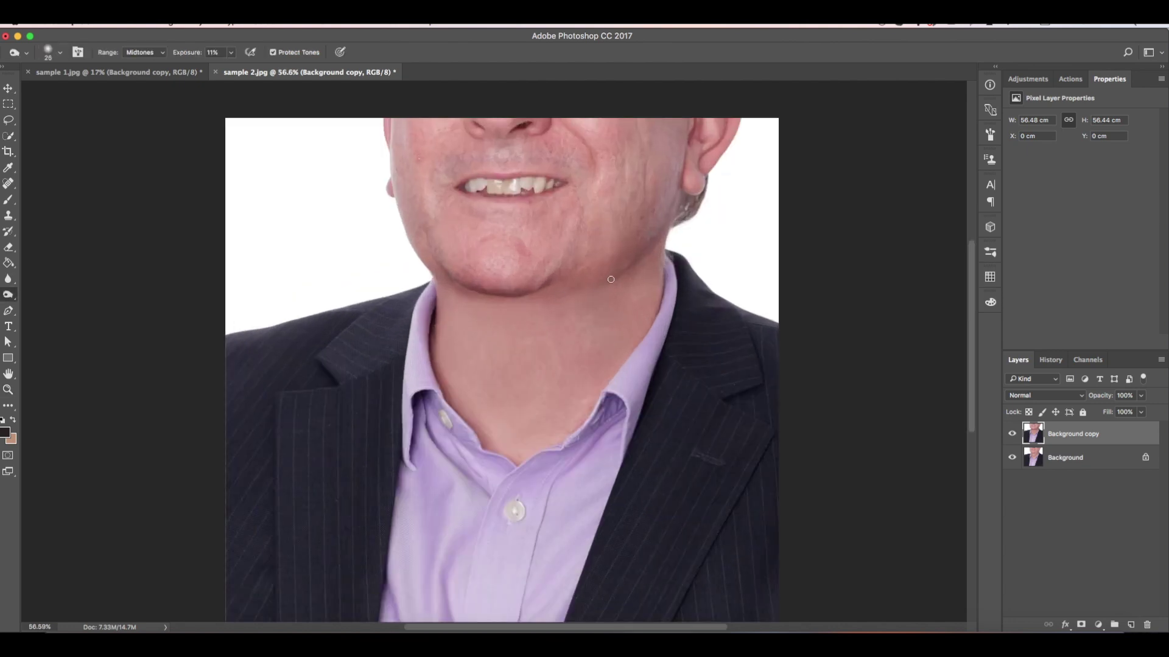
left_click(1050, 359)
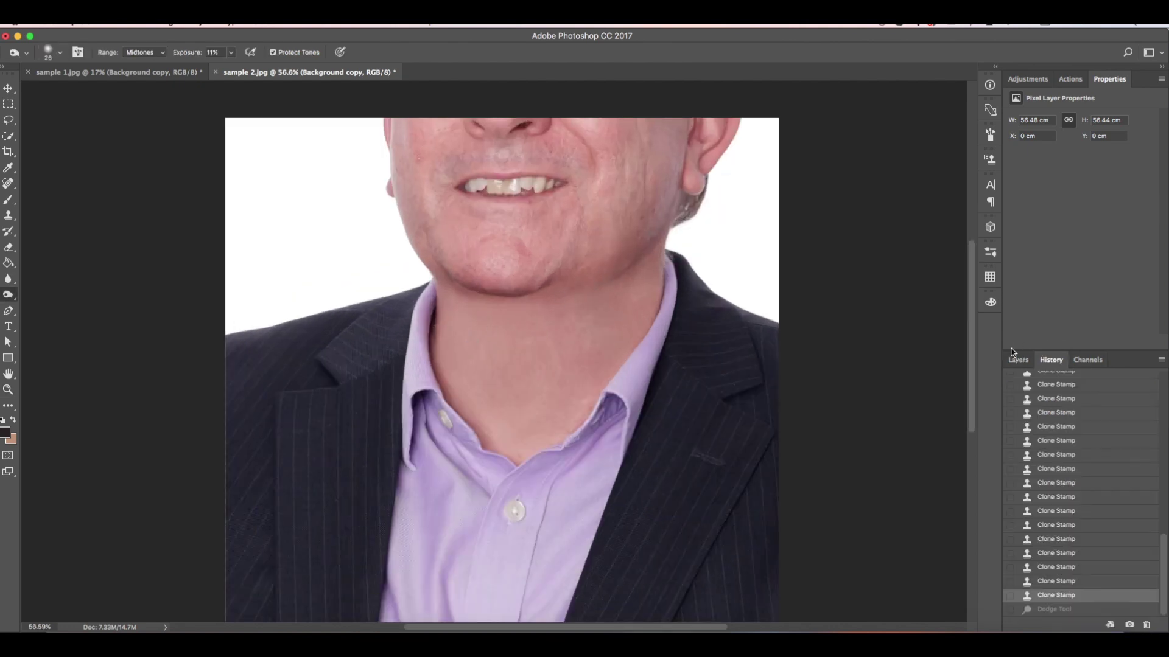
left_click(1017, 360)
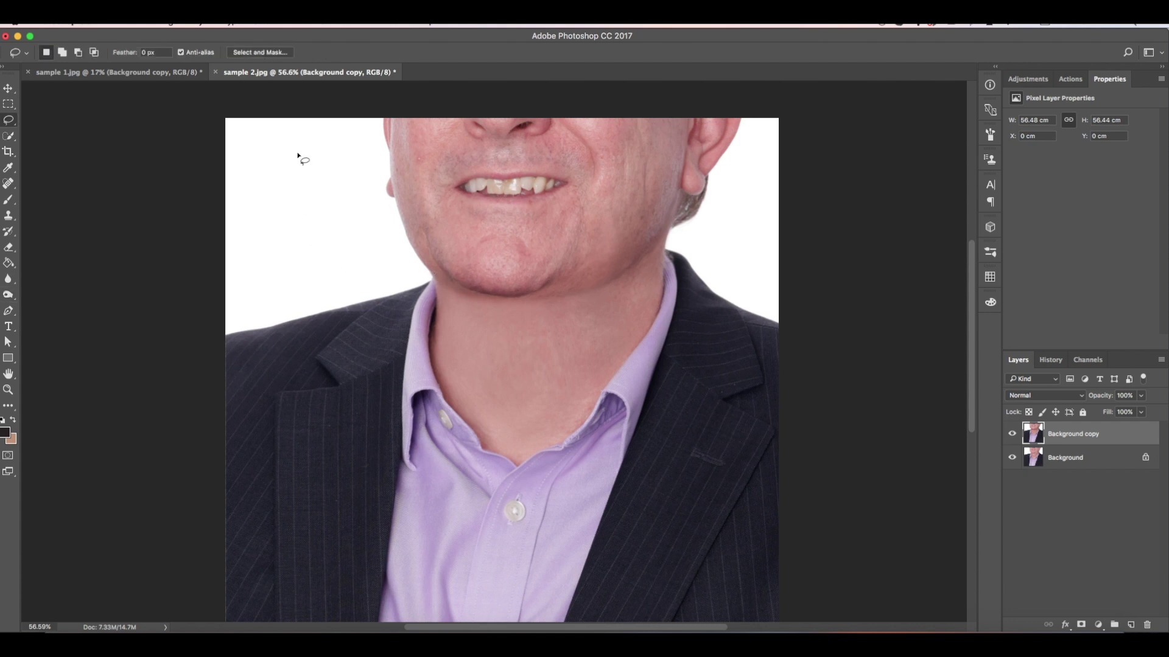
Step: In Liquify, push the jawline below the visible ear up and outward with Forward Warp brushes of size 150 and 100
left_click(293, 23)
left_click(327, 118)
key("bracketright")
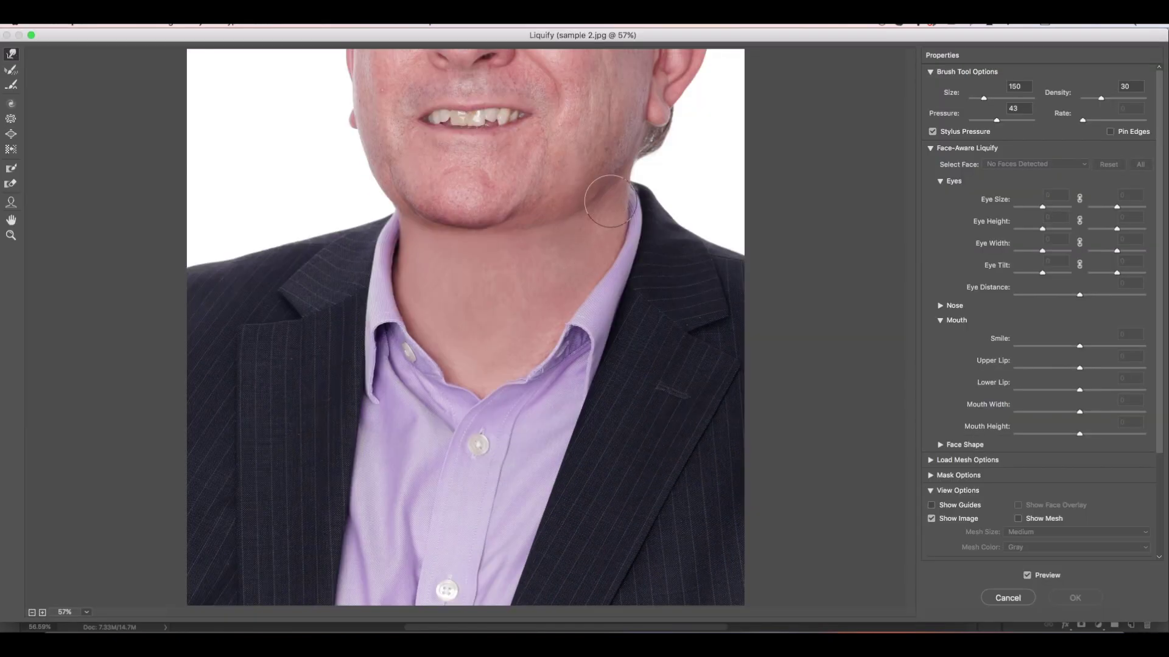
mouse_move(574, 226)
left_mouse_down()
mouse_move(549, 230)
mouse_move(575, 215)
mouse_move(524, 235)
mouse_move(612, 177)
left_mouse_up()
mouse_move(567, 213)
left_mouse_down()
mouse_move(599, 171)
mouse_move(571, 195)
mouse_move(577, 204)
mouse_move(604, 176)
left_mouse_up()
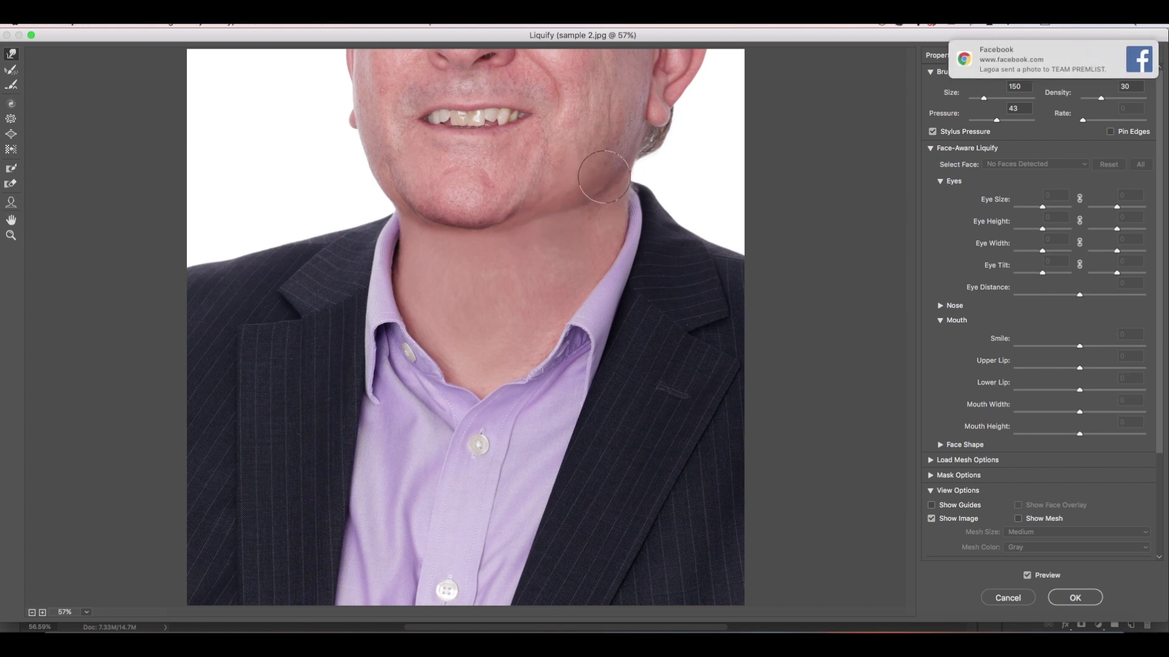
key("bracketleft")
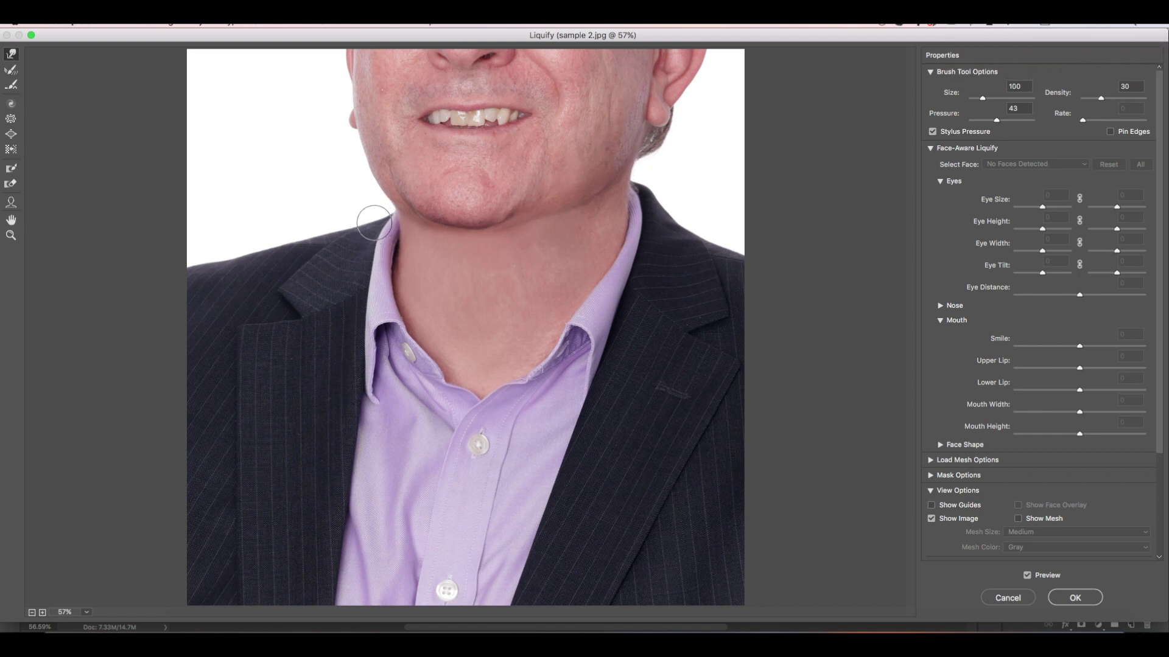
left_click_drag(589, 202, 615, 170)
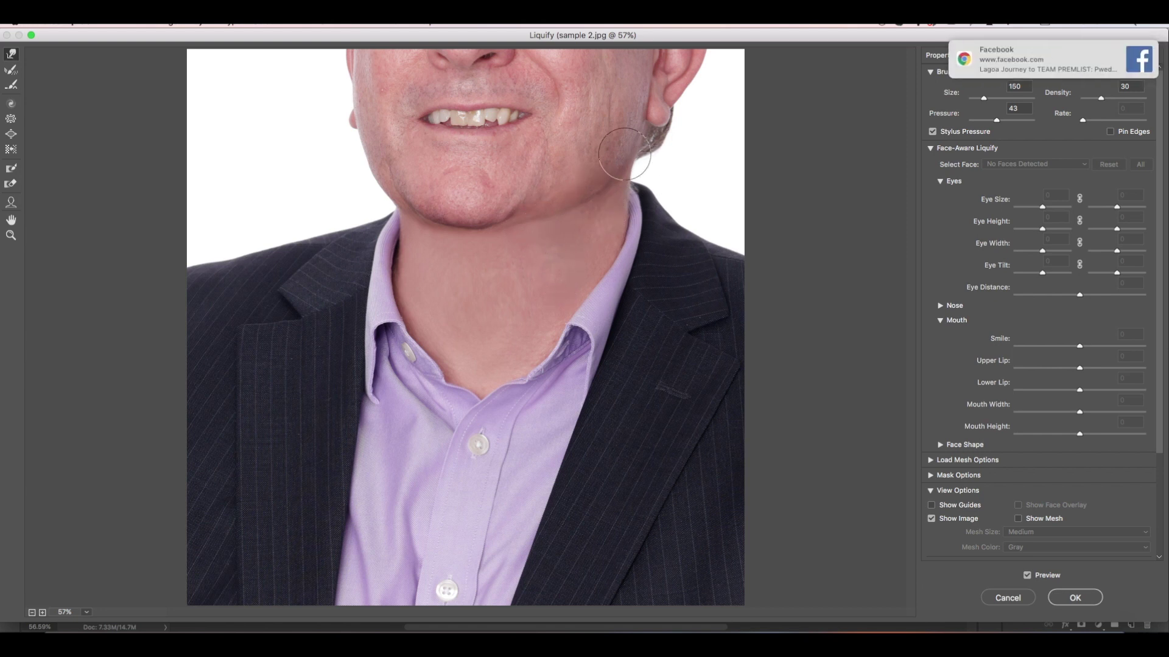
Step: Nudge the opposite jaw edge above the collar inward with a size 90 Forward Warp brush and apply Liquify
key("bracketright")
key("bracketright")
key("bracketright")
key("bracketleft")
key("bracketleft")
key("bracketleft")
key("bracketleft")
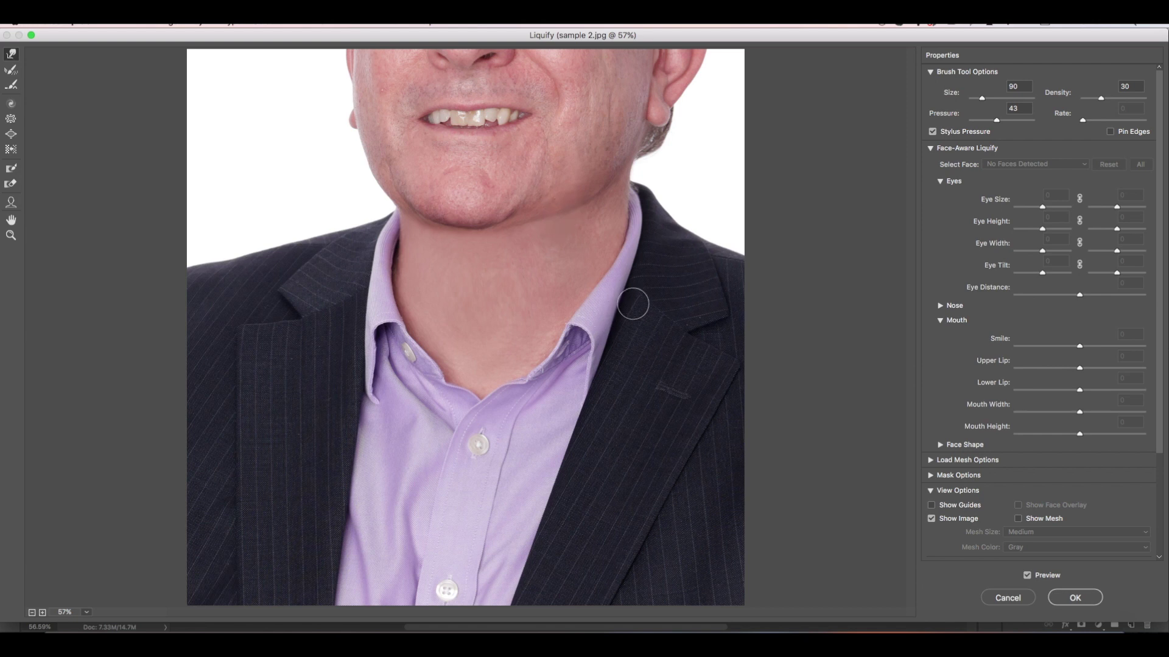
left_click_drag(373, 193, 383, 198)
key("r")
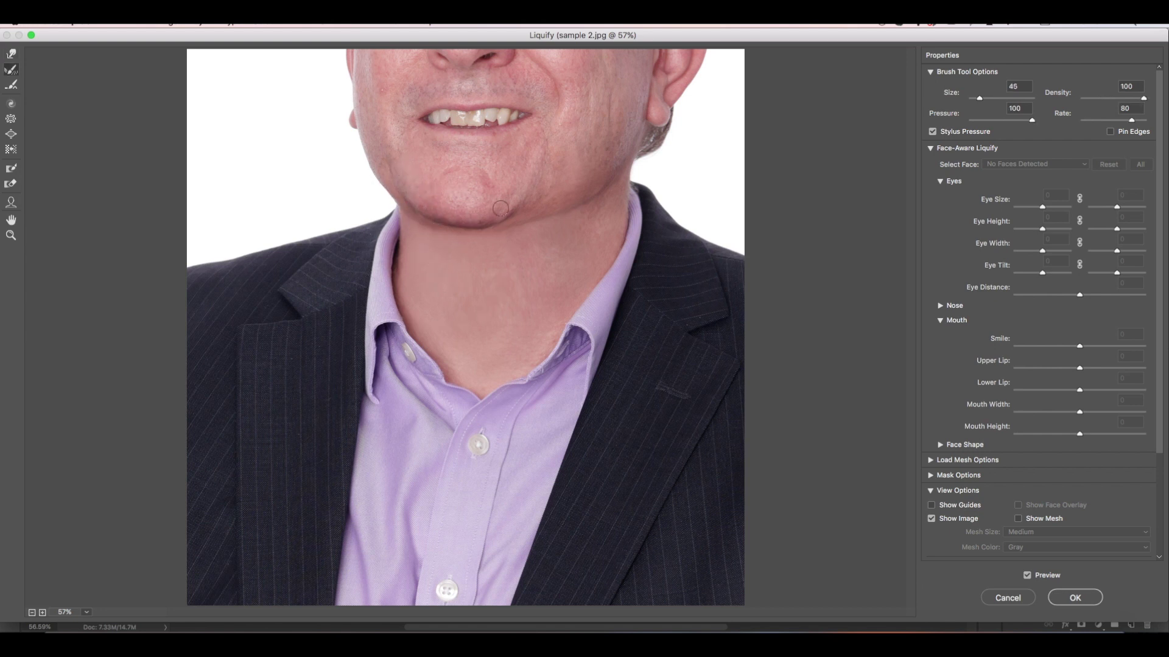
key("Return")
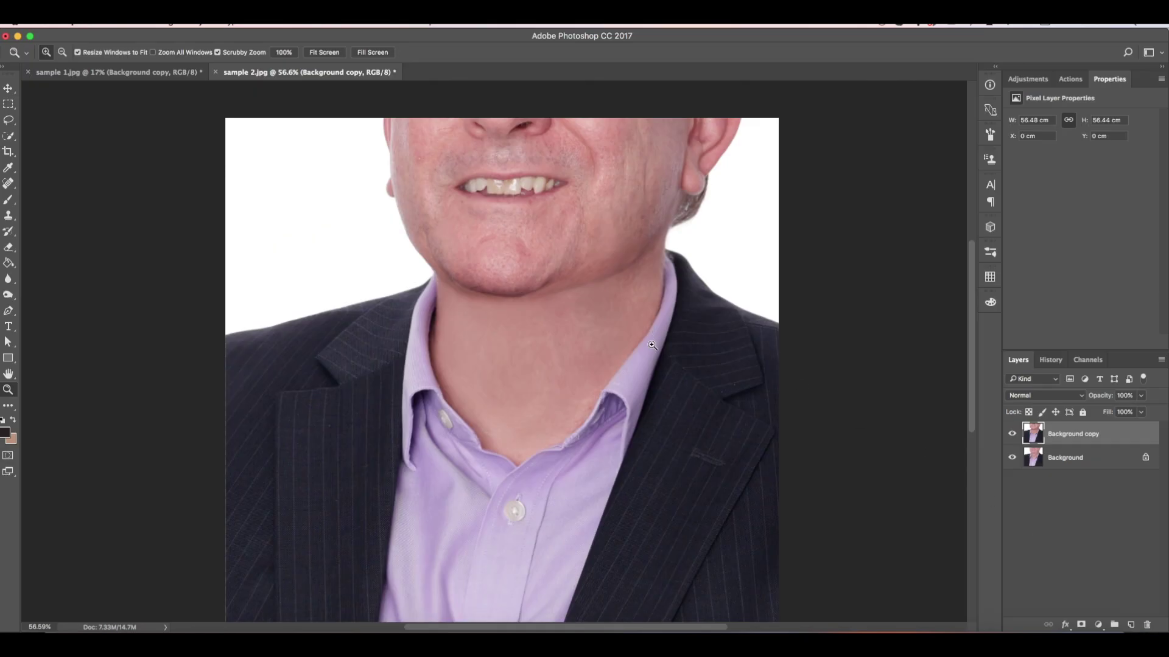
Step: Compare the whole portrait with the original by toggling Background copy, leaving that layer hidden
left_click_drag(607, 364, 630, 303)
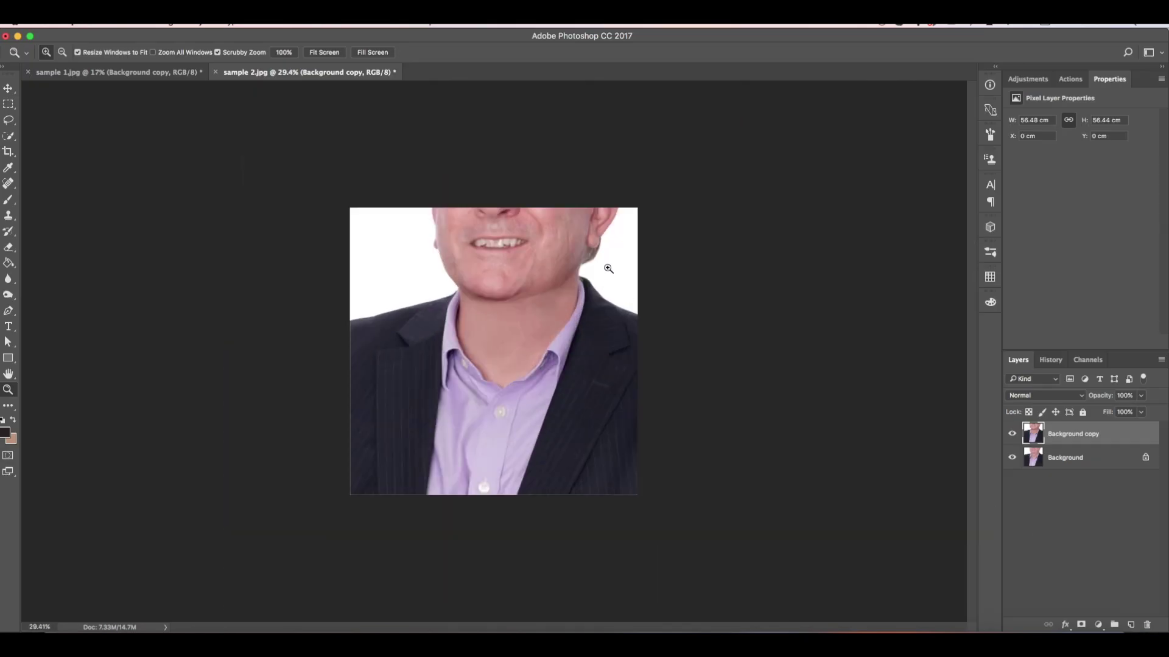
left_click(1009, 435)
left_click(1005, 432)
left_click(1005, 429)
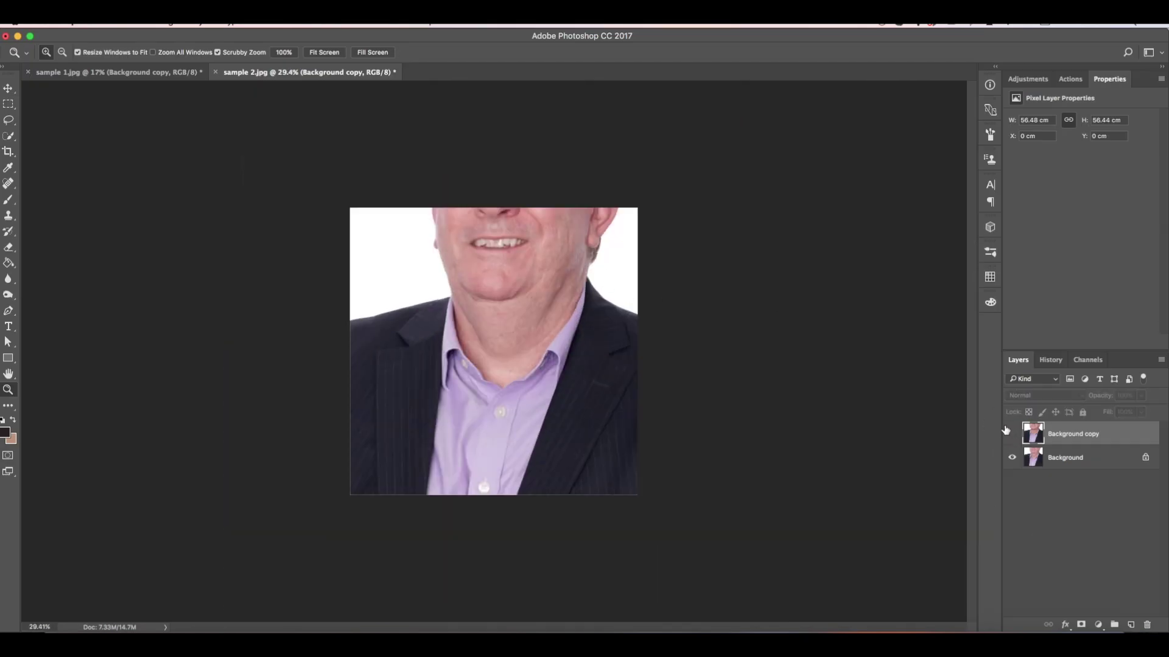
Step: Add a new layer and paint a dark guide line along the jaw from the ear to the chin with a size 25 brush
left_click_drag(592, 238, 655, 278)
left_click(1130, 625)
key("b")
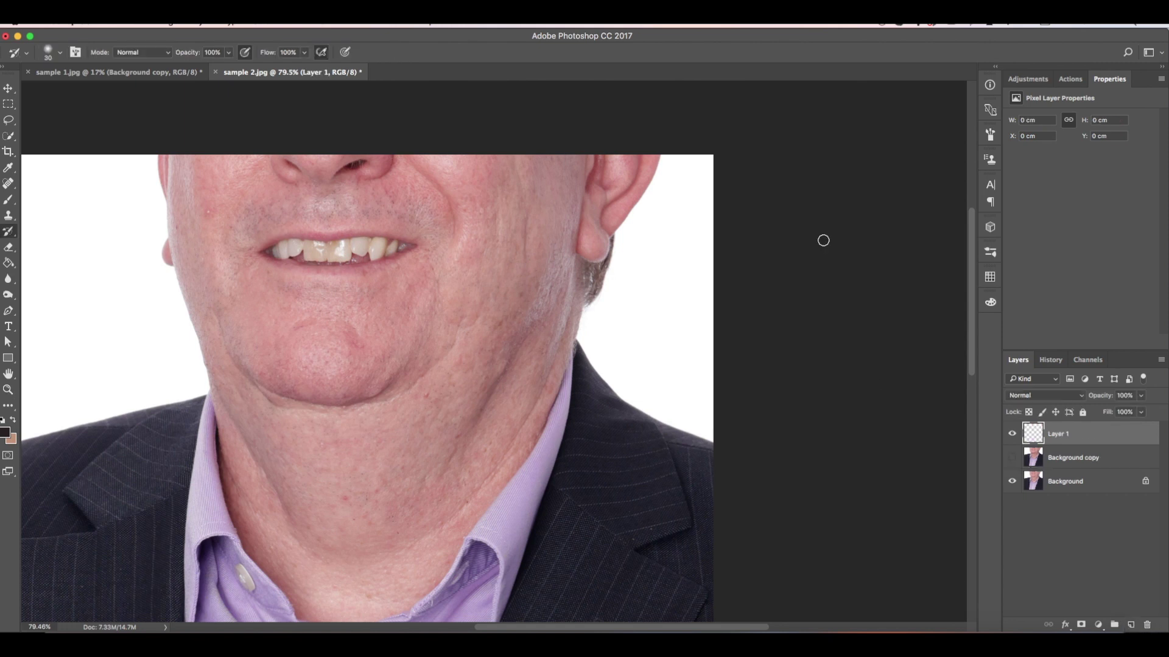
mouse_move(569, 249)
left_mouse_down()
mouse_move(534, 324)
mouse_move(385, 404)
left_mouse_up()
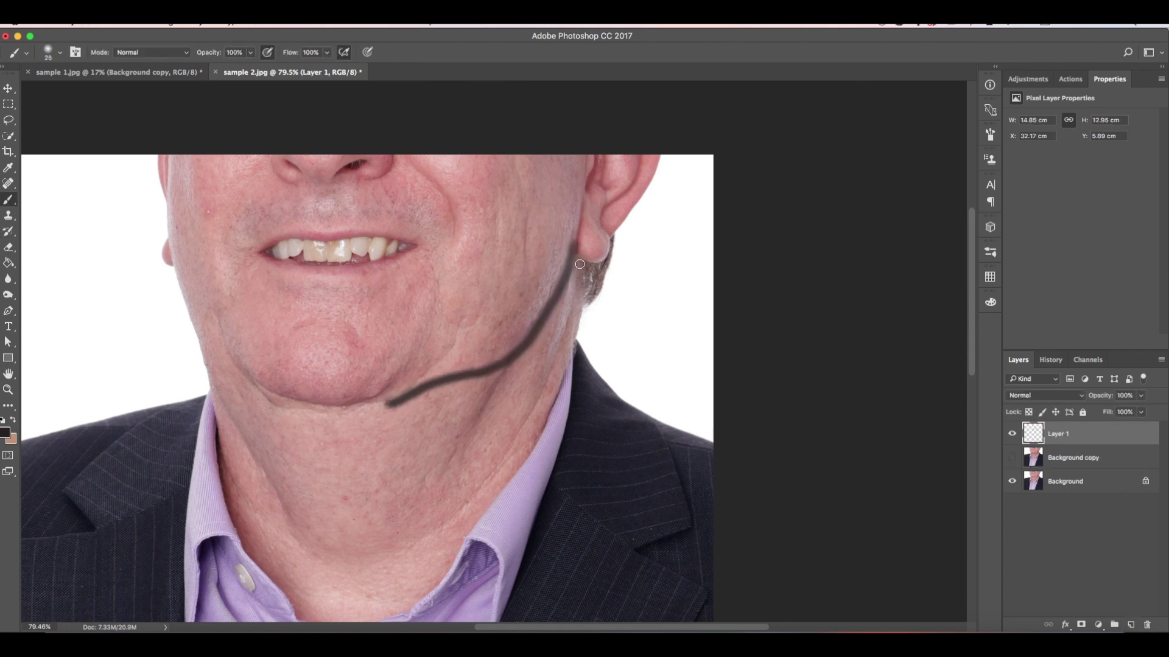
Step: Show Background copy to check its jaw against the painted guide line, and hide the guide layer
left_click(1011, 459)
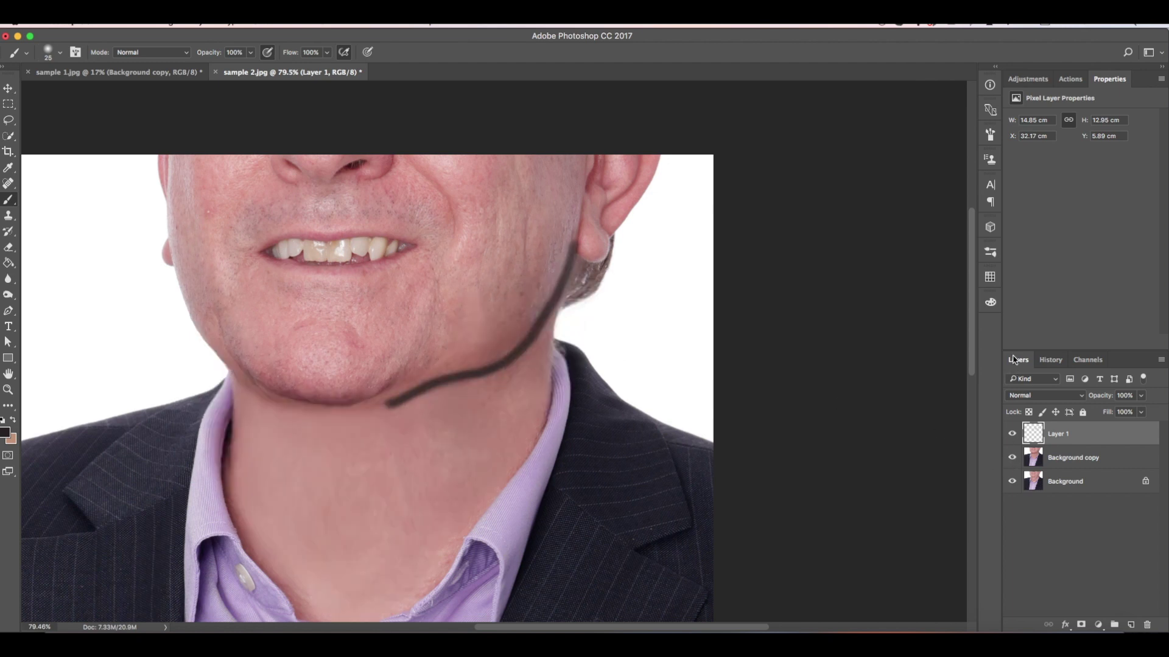
key("z")
mouse_move(509, 345)
left_mouse_down()
mouse_move(594, 272)
mouse_move(690, 220)
mouse_move(655, 211)
left_mouse_up()
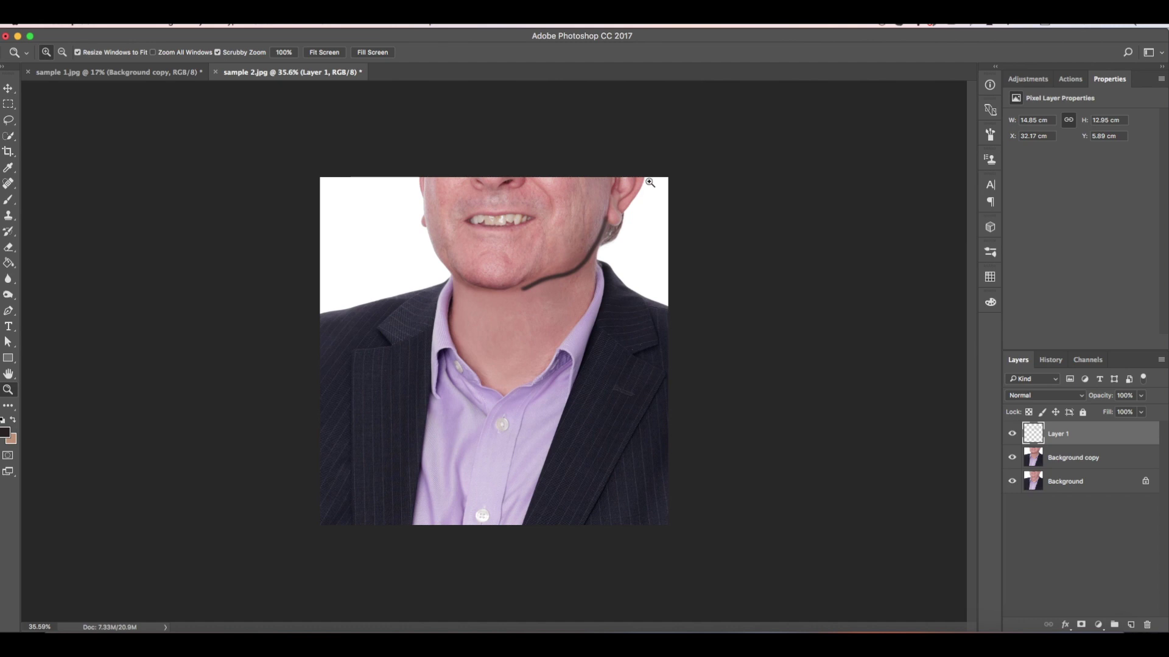
left_click(1011, 433)
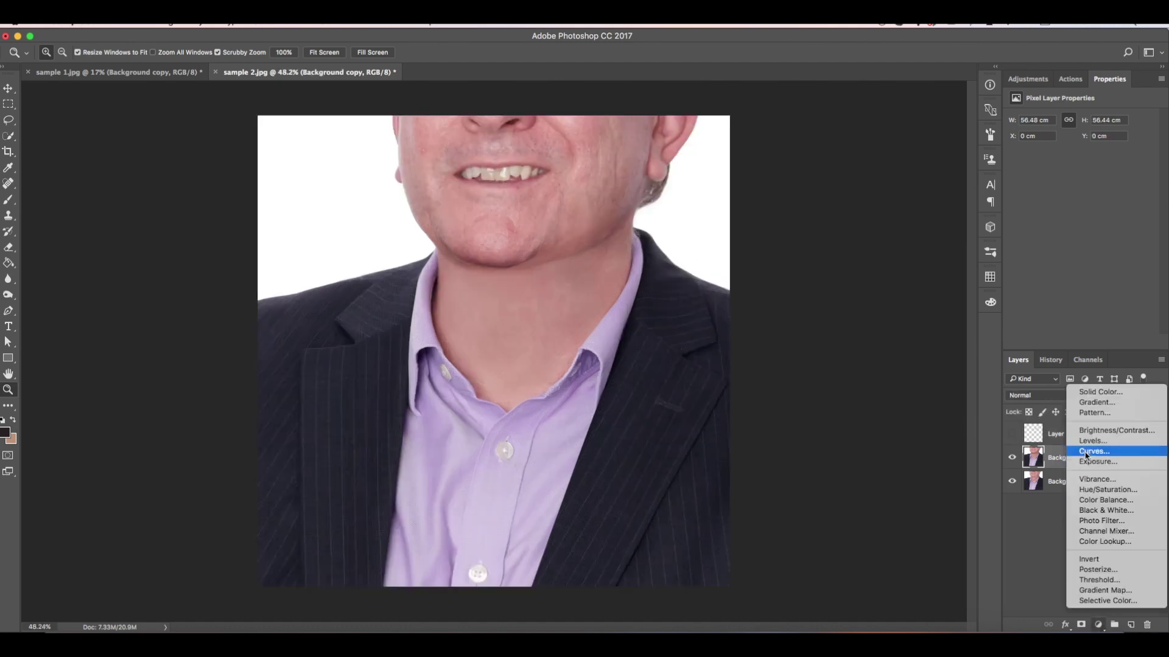
Step: Add a Curves adjustment above Background copy that darkens the midtones from input 130 to output 112, and invert its mask
left_click(1083, 453)
left_click_drag(1093, 203, 1093, 209)
key("super+i")
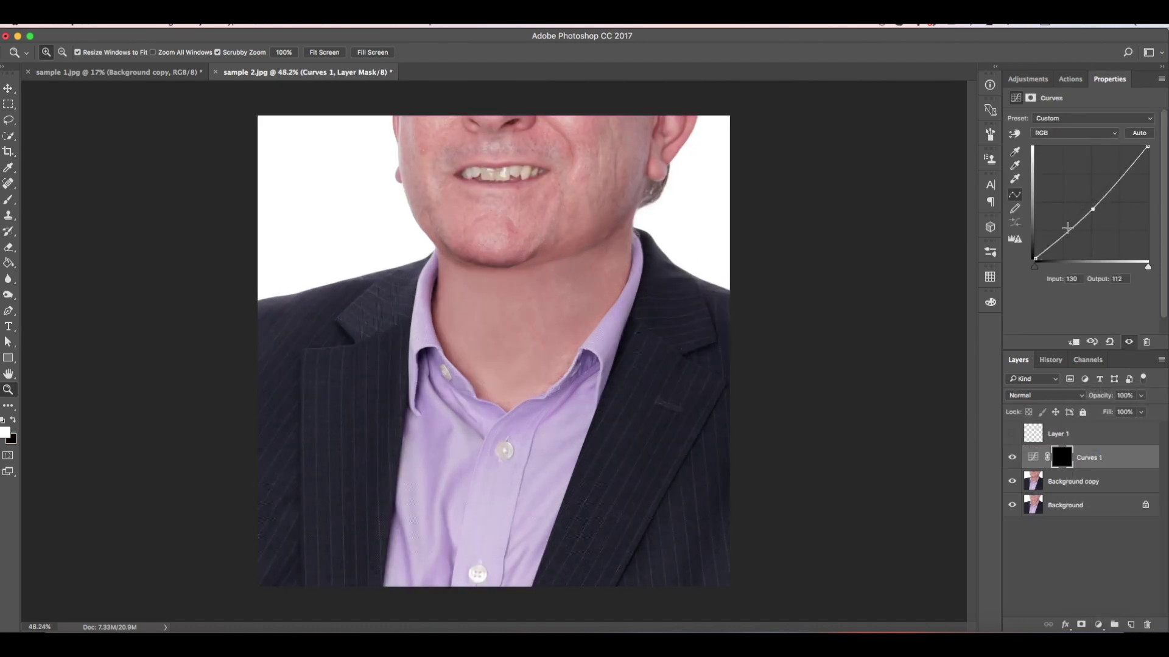
Step: Paint the Curves shading in under the chin and across the neck with a size 200 brush, and merge it into Background copy
key("b")
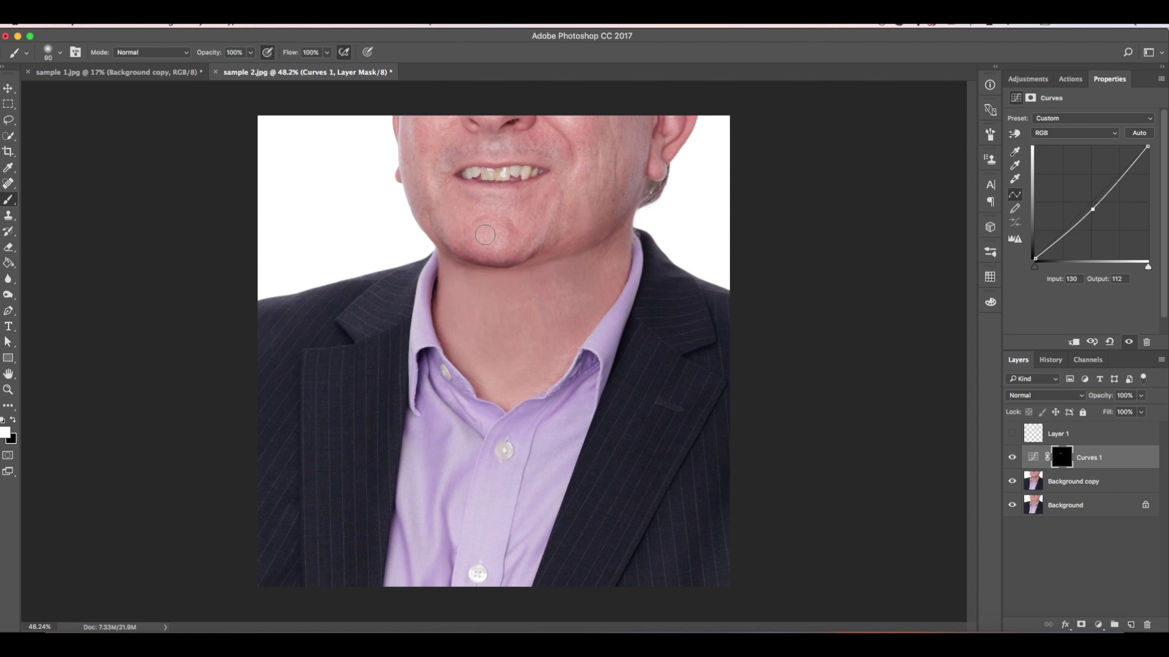
key("bracketright")
key("bracketright")
key("bracketright")
key("bracketright")
mouse_move(444, 266)
left_mouse_down()
mouse_move(464, 307)
mouse_move(439, 311)
mouse_move(449, 268)
mouse_move(580, 253)
mouse_move(464, 265)
mouse_move(487, 282)
left_mouse_up()
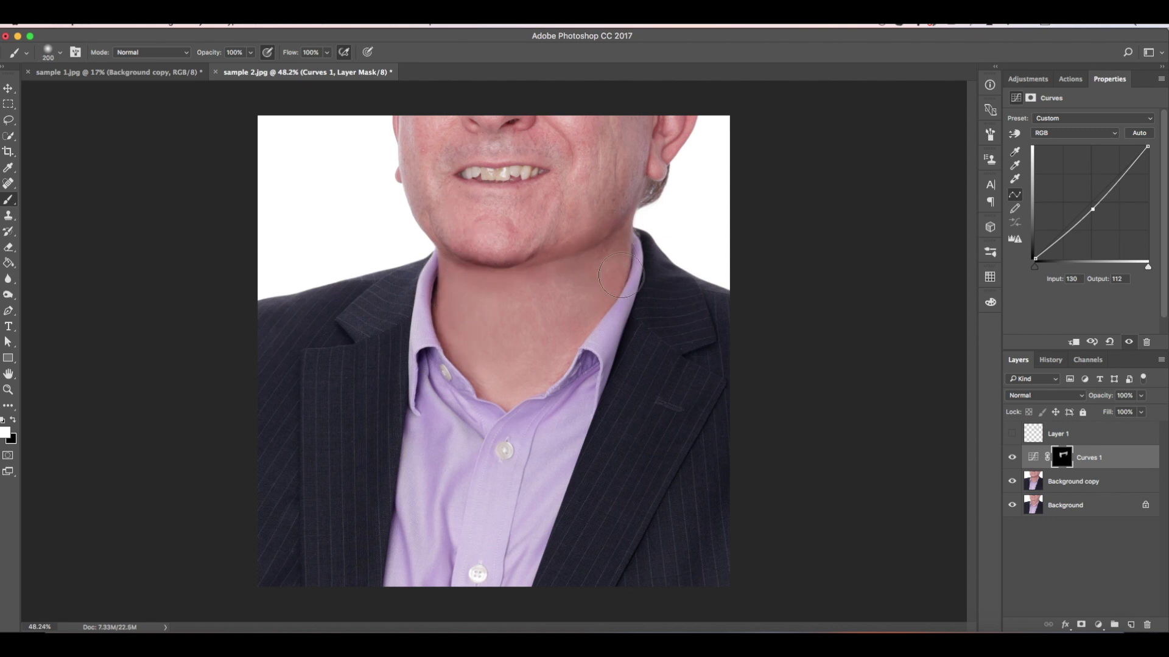
mouse_move(621, 275)
left_mouse_down()
mouse_move(619, 236)
mouse_move(549, 309)
mouse_move(457, 334)
mouse_move(461, 308)
mouse_move(626, 250)
mouse_move(448, 303)
mouse_move(536, 385)
mouse_move(483, 375)
mouse_move(550, 418)
left_mouse_up()
key("super+e")
Step: Examine the shaded neck and jawline against the original by repeatedly toggling the Background copy layer
left_click(1013, 461)
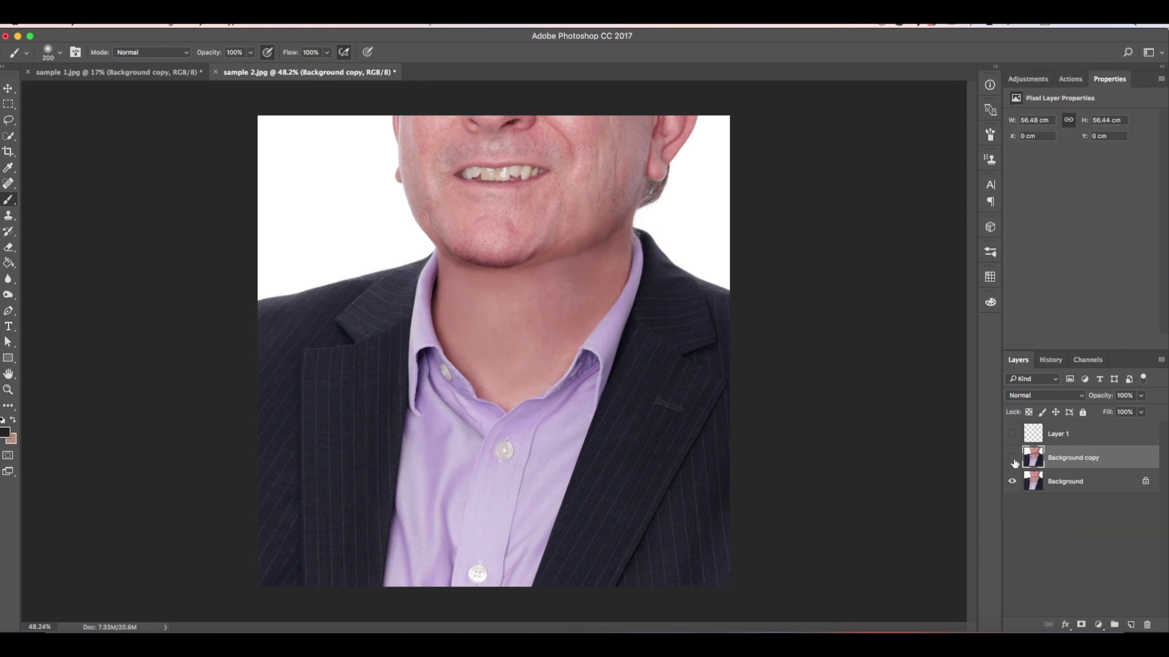
left_click(1012, 458)
left_click(1012, 460)
left_click(1012, 460)
left_click(1012, 460)
left_click(1012, 459)
left_click(1013, 460)
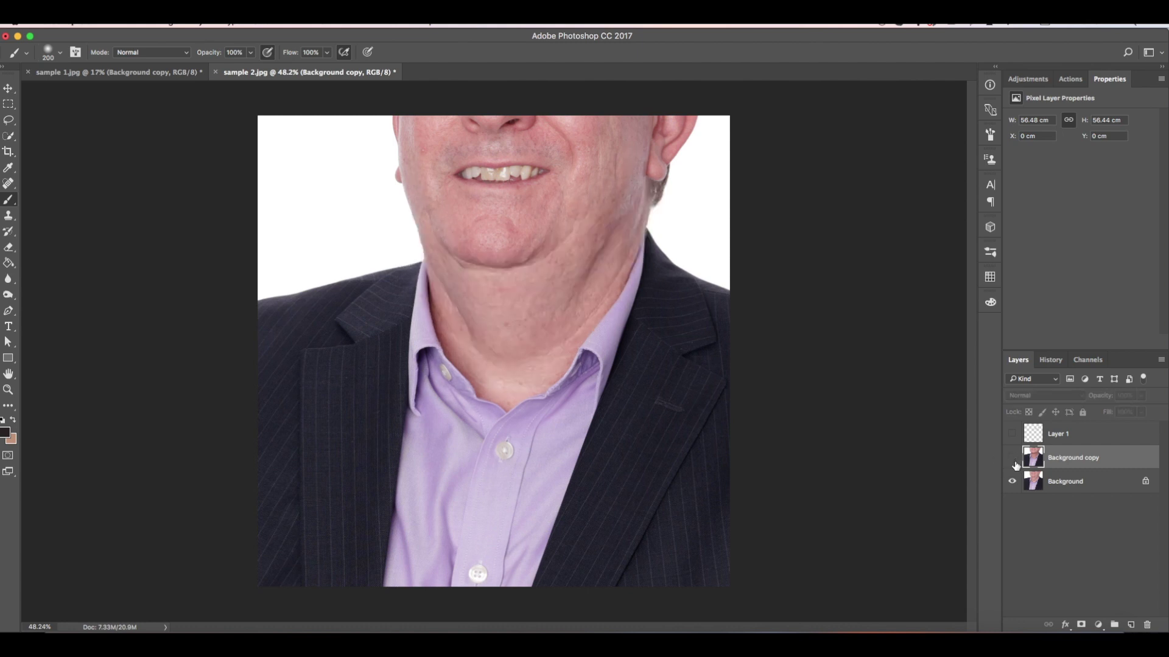
left_click(1012, 460)
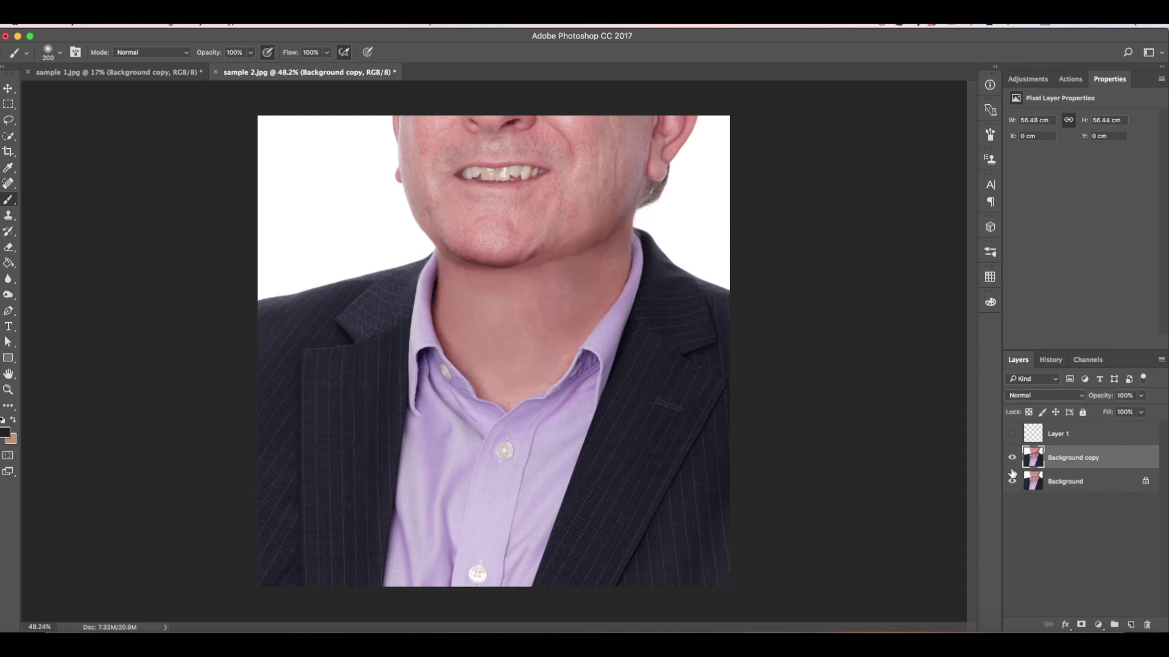
Step: Darken the lower edge of the chin on Background copy with the Burn tool at 11% midtones exposure
left_click_drag(457, 233, 518, 265)
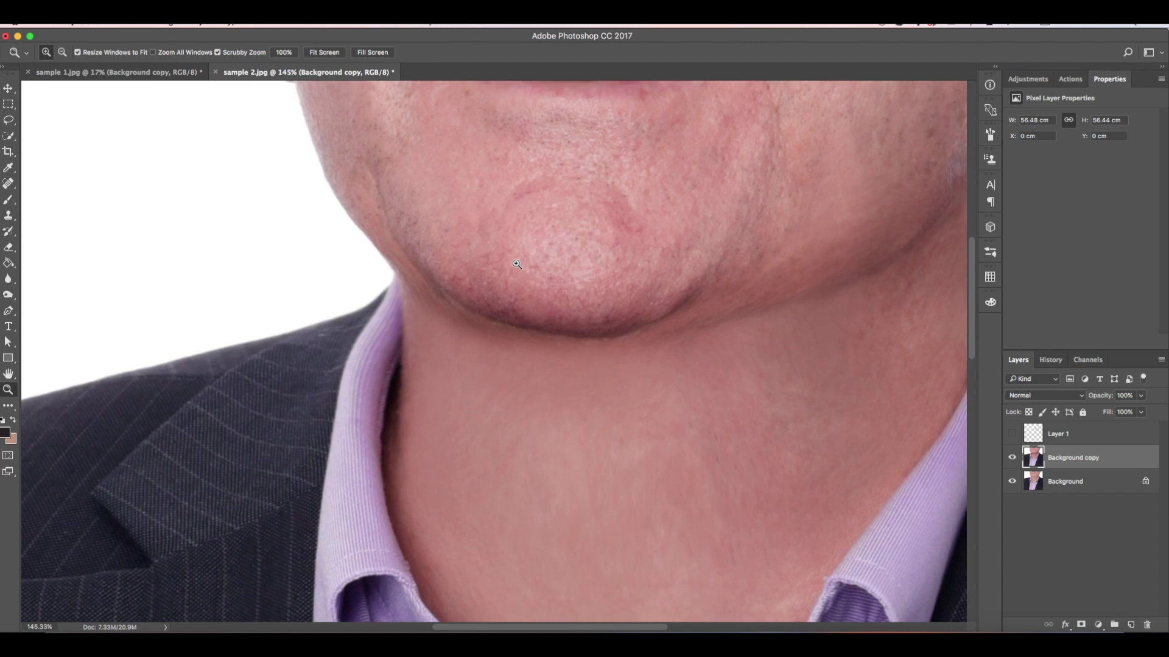
key("s")
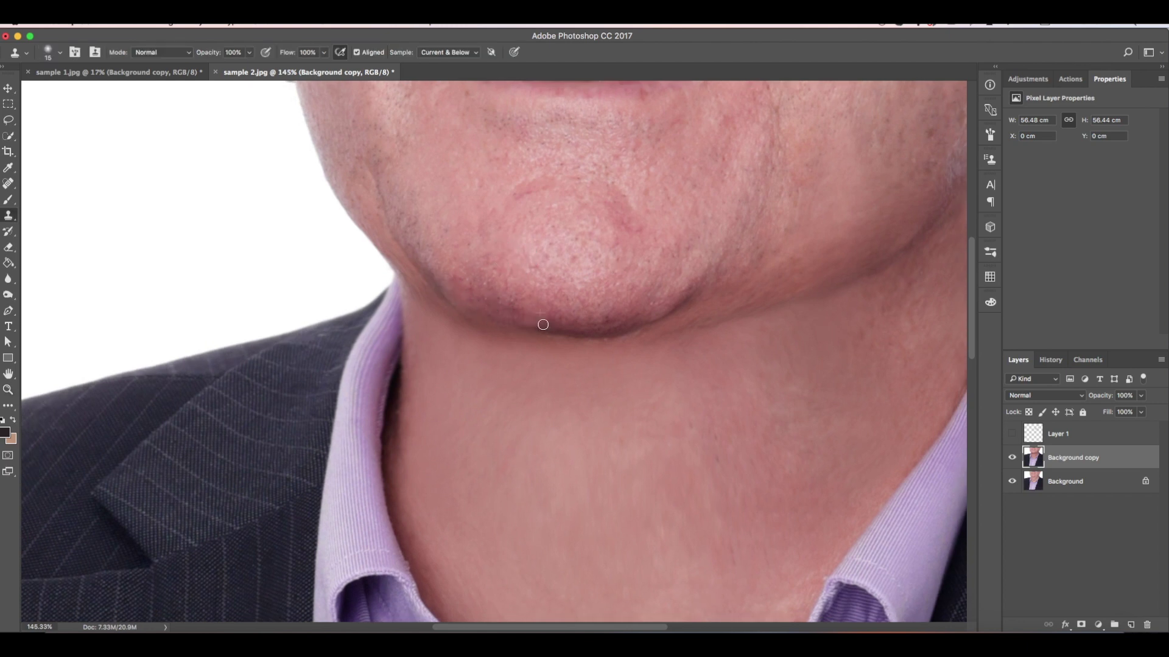
key("o")
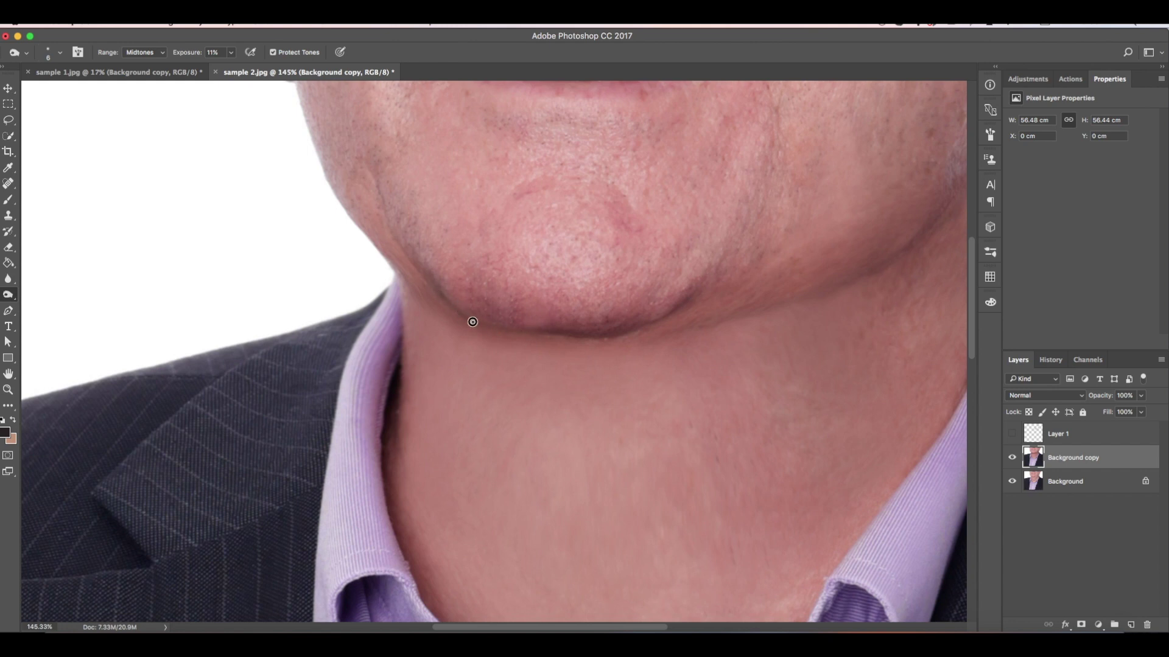
Step: Clone clean cheek skin over the crease beside the chin with the Clone Stamp at size 35
key("s")
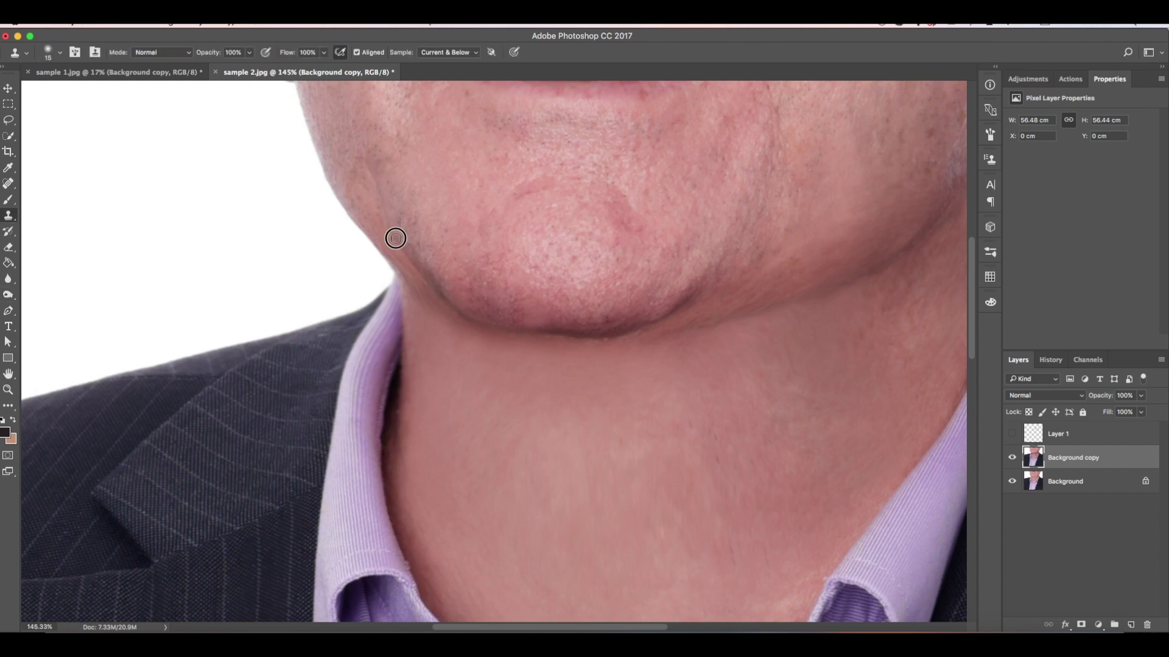
key("bracketright")
key("bracketright")
left_click(368, 169, "alt")
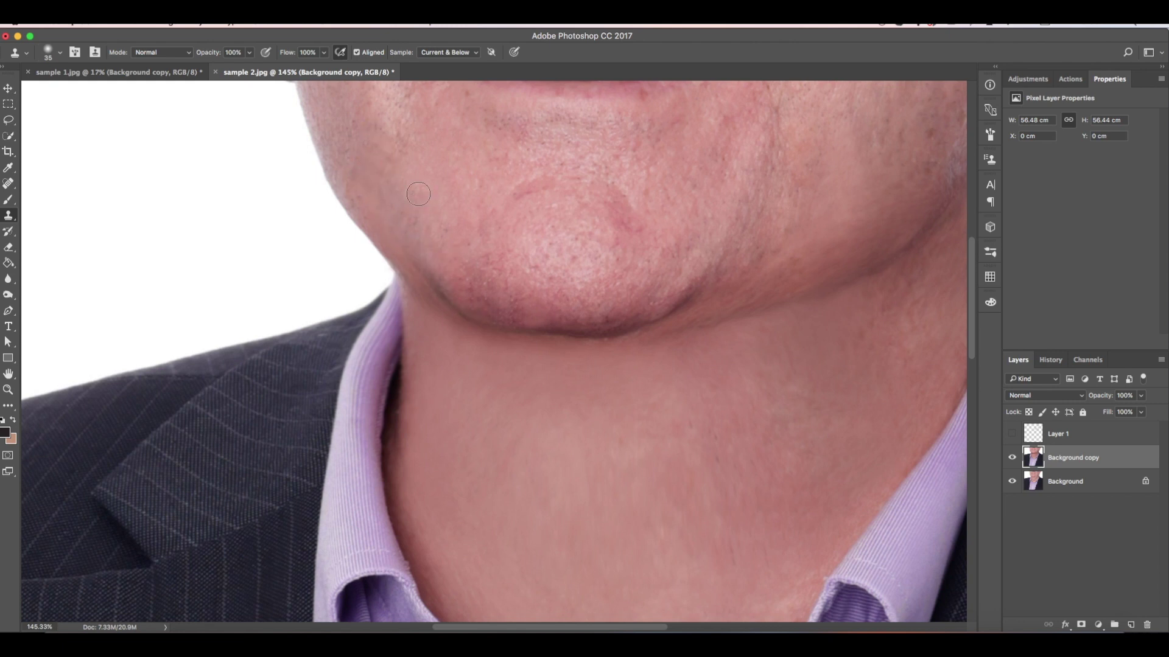
Step: Delete the hidden guide layer and add a new empty layer above Background copy
key("z")
left_click_drag(582, 341, 509, 313)
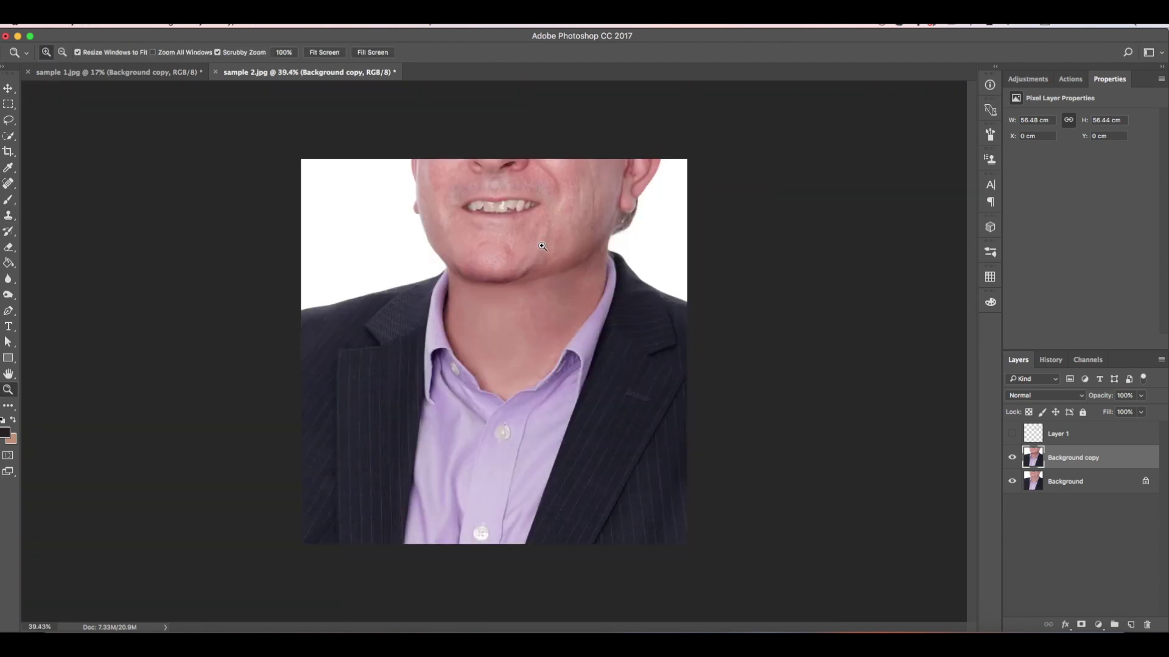
left_click_drag(536, 235, 512, 234)
left_click_drag(587, 204, 610, 196)
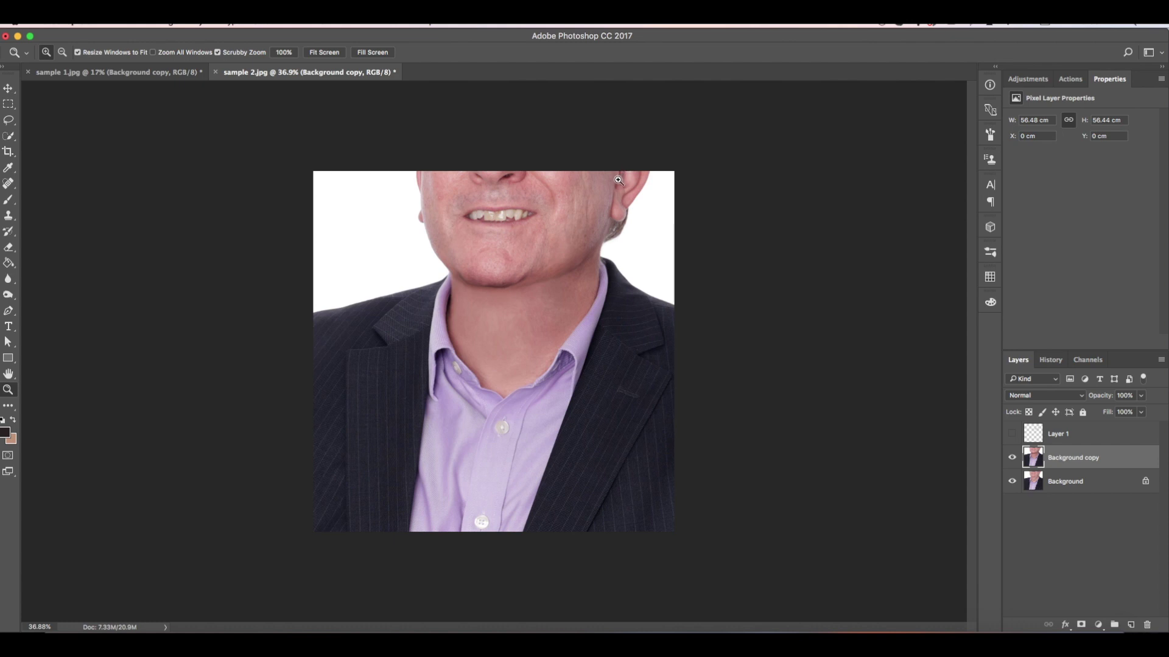
left_click_drag(560, 236, 520, 288)
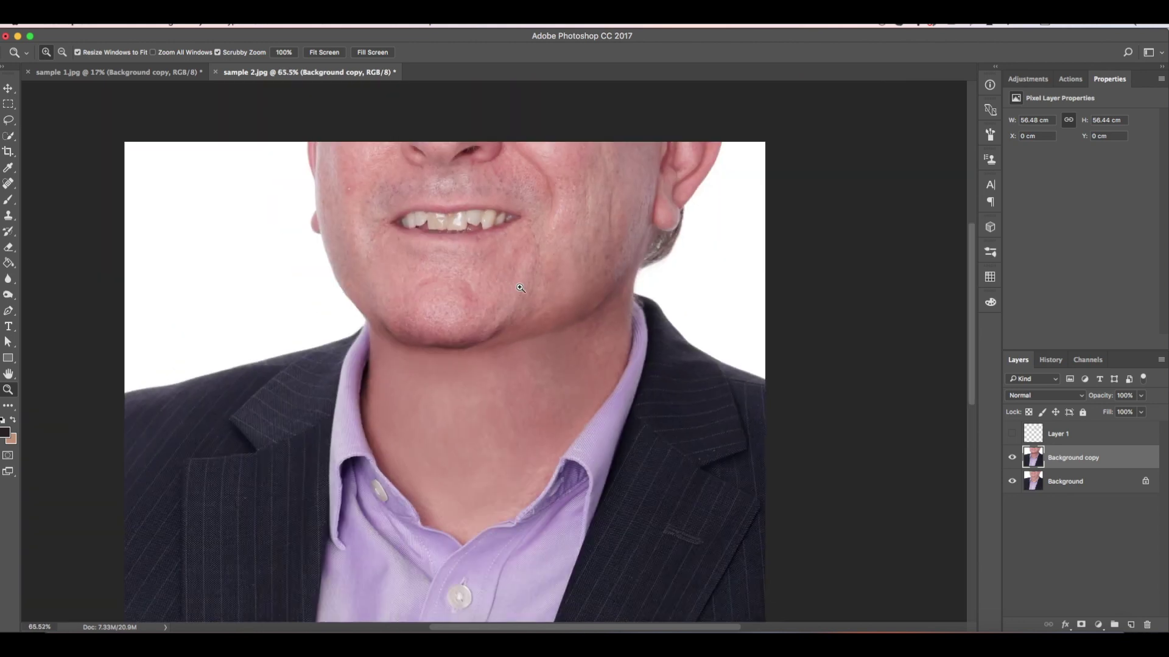
left_click_drag(1079, 443, 1147, 625)
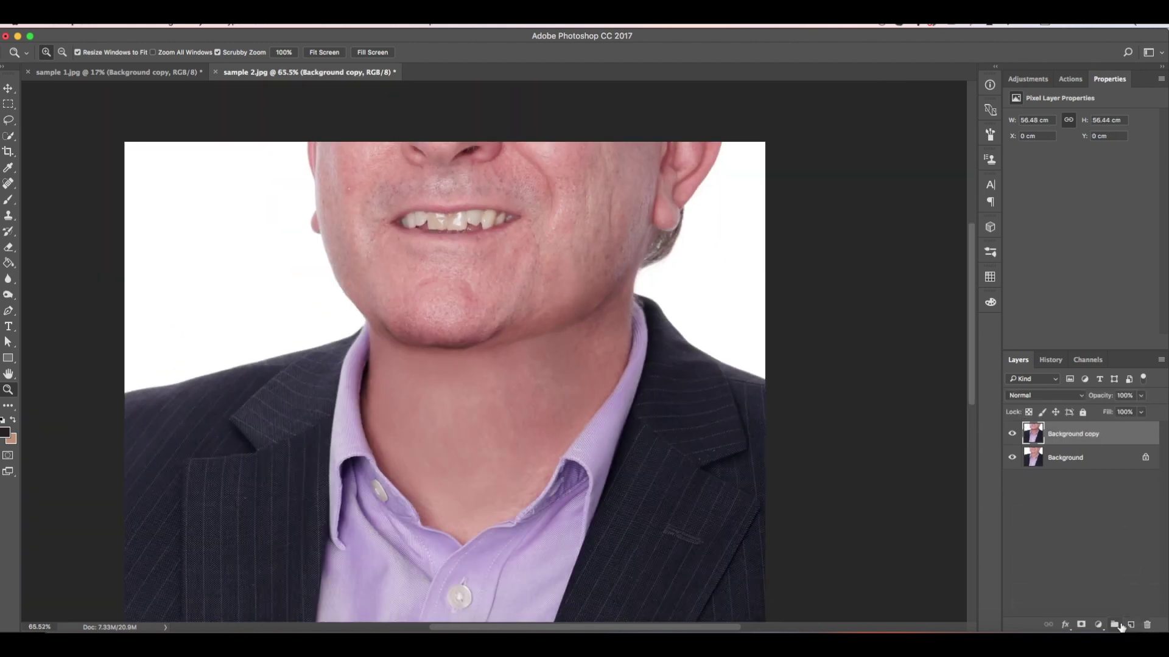
left_click(1130, 625)
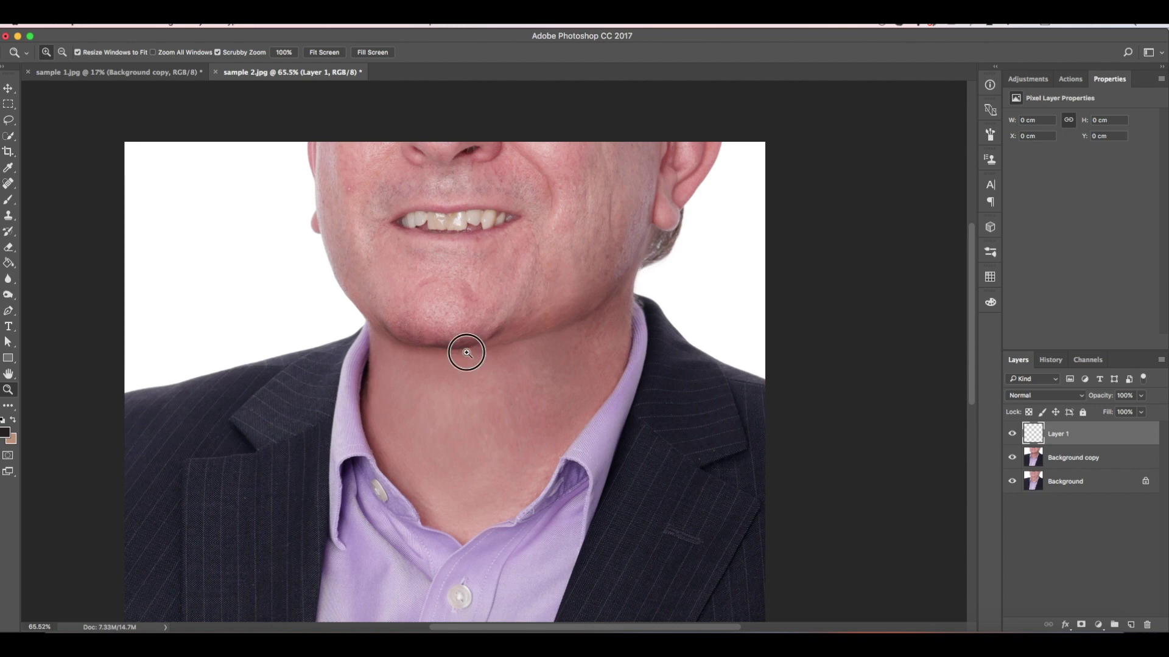
Step: Burn along the chin and jawline on Background copy with a size 20 brush at 11% midtones exposure
left_click_drag(466, 350, 501, 373)
key("o")
left_click(1039, 453)
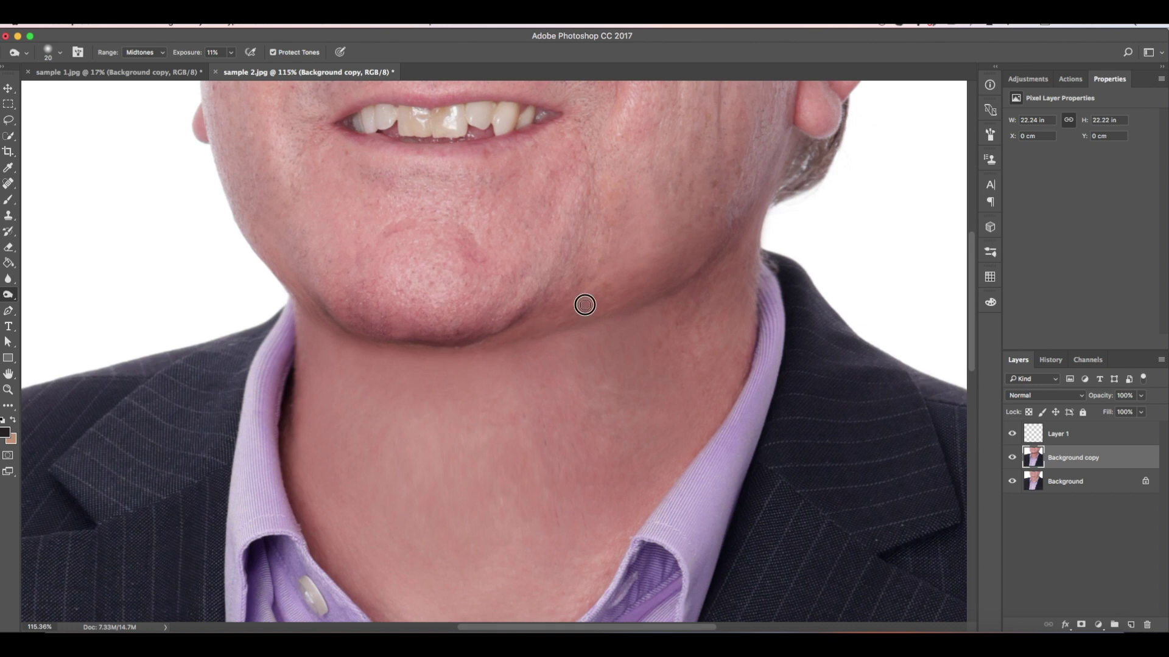
mouse_move(308, 313)
left_mouse_down()
mouse_move(364, 347)
mouse_move(566, 338)
left_mouse_up()
Step: Start Liquify on Background copy and push in the jaw below the visible ear with the Forward Warp tool at size 150
left_click(293, 28)
left_click(331, 117)
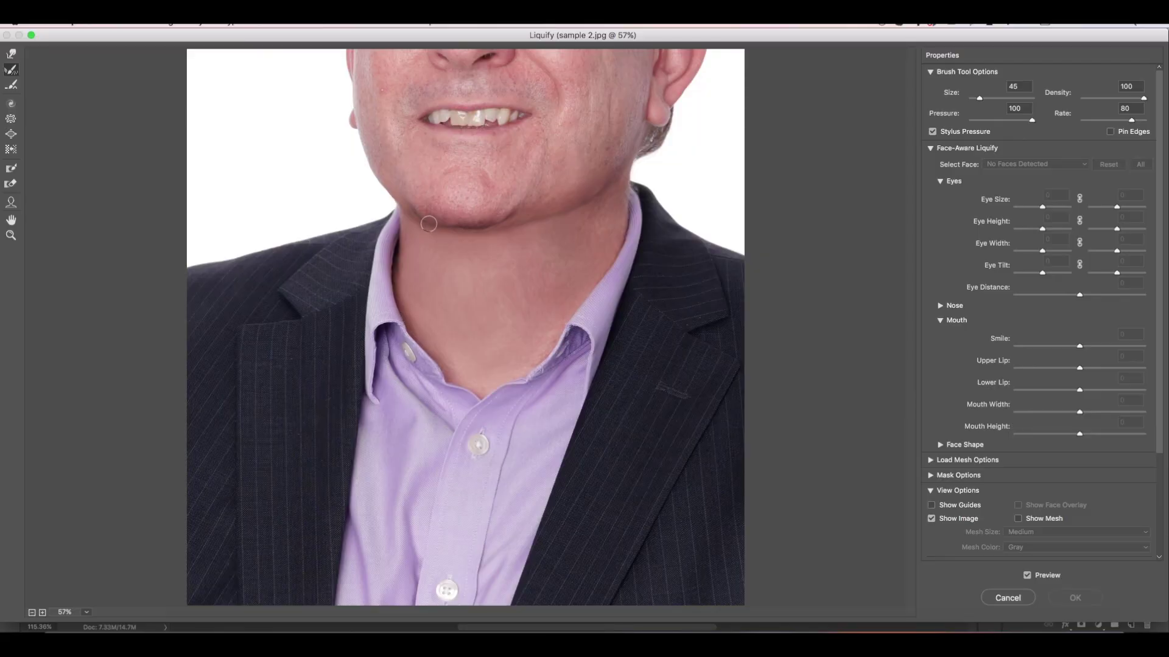
key("w")
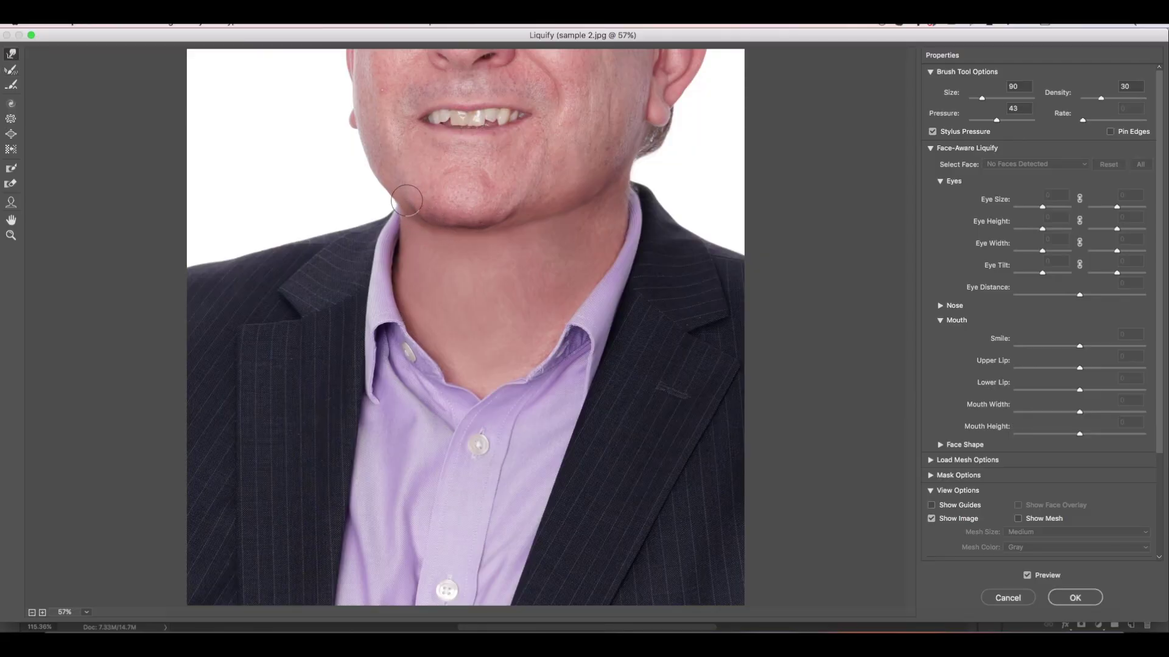
key("bracketright")
key("bracketright")
key("bracketright")
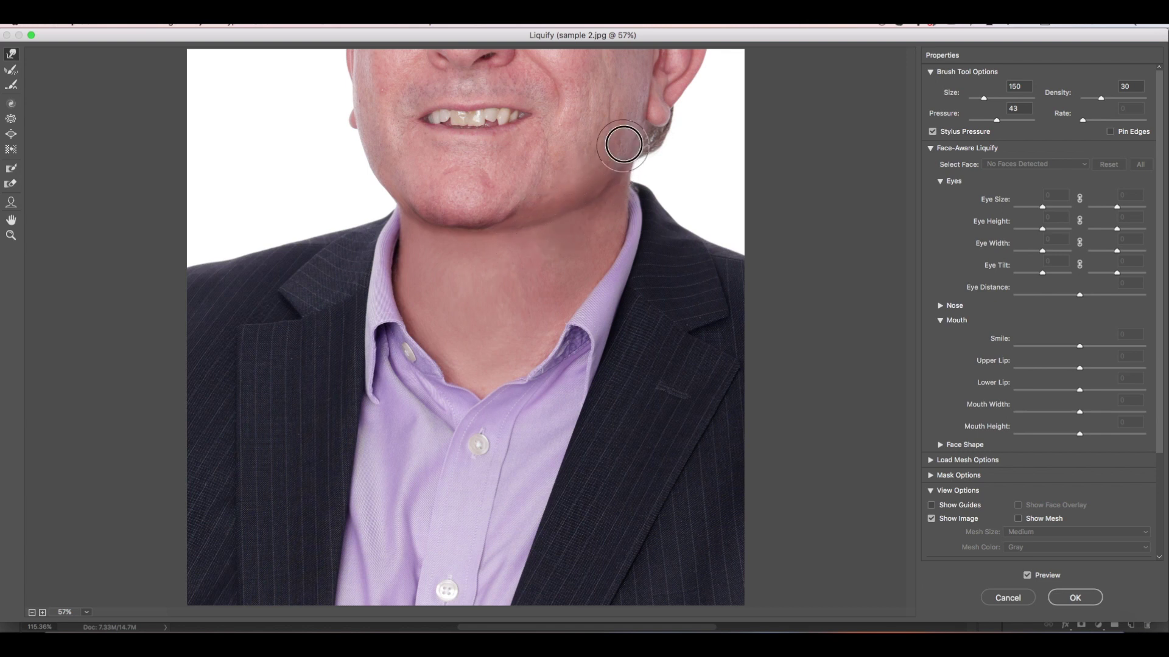
left_click_drag(623, 145, 611, 175)
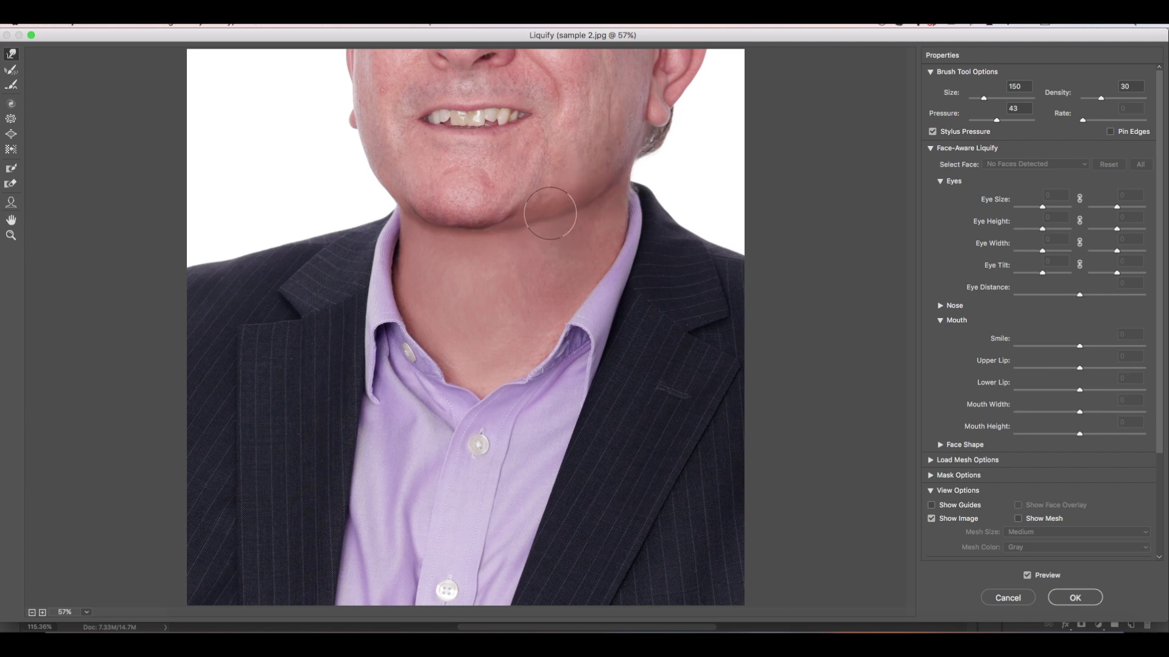
Step: Refine the opposite lower cheek contour with a smaller Forward Warp brush and apply the Liquify changes
key("bracketleft")
key("bracketleft")
left_click_drag(371, 175, 373, 181)
mouse_move(375, 201)
left_mouse_down()
mouse_move(361, 151)
mouse_move(374, 178)
left_mouse_up()
left_click(1075, 597)
Step: Compare the reshaped jaw with the original by toggling the visibility of Background copy
key("z")
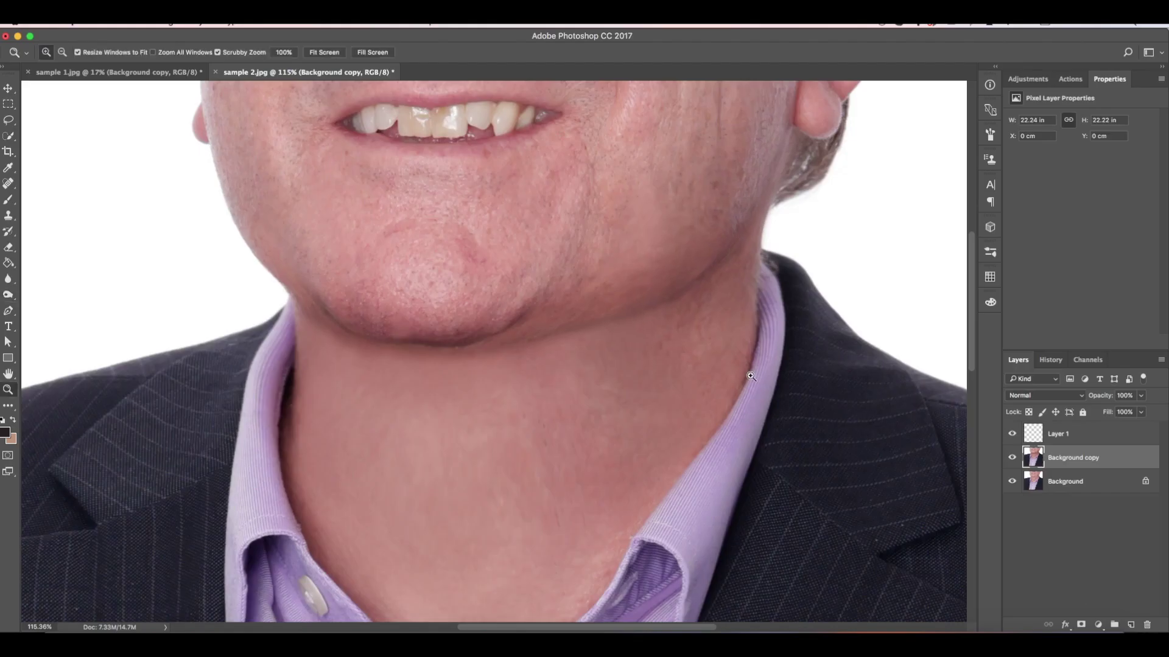
mouse_move(692, 337)
left_mouse_down()
mouse_move(620, 157)
mouse_move(652, 157)
left_mouse_up()
left_click(1012, 457)
left_click(1012, 457)
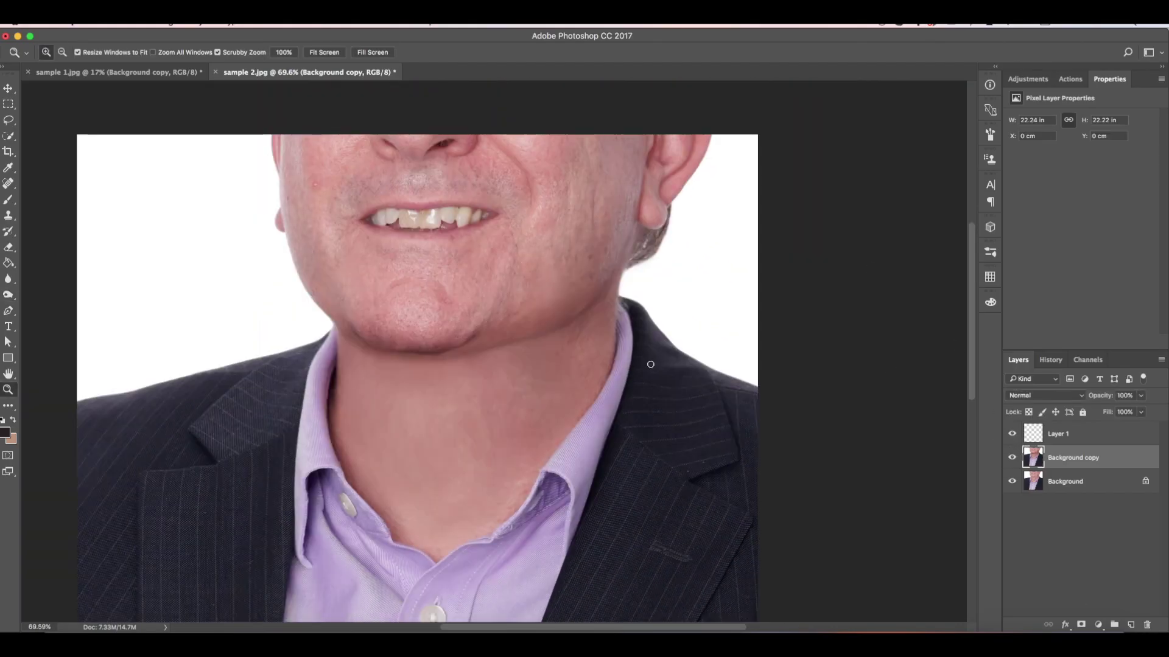
Step: Burn the jaw and neck shading with a size 60 brush at 11% exposure, and step back through the latest burn strokes
key("o")
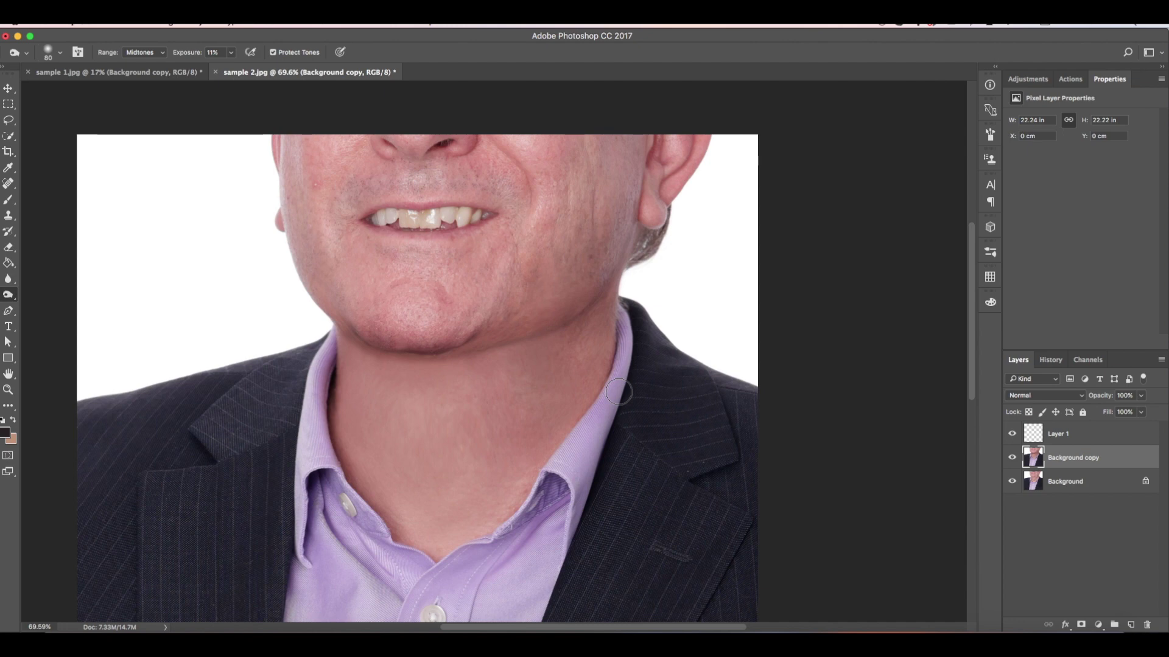
key("z")
mouse_move(530, 316)
left_mouse_down()
mouse_move(457, 314)
mouse_move(492, 313)
left_mouse_up()
left_click_drag(562, 250, 598, 267)
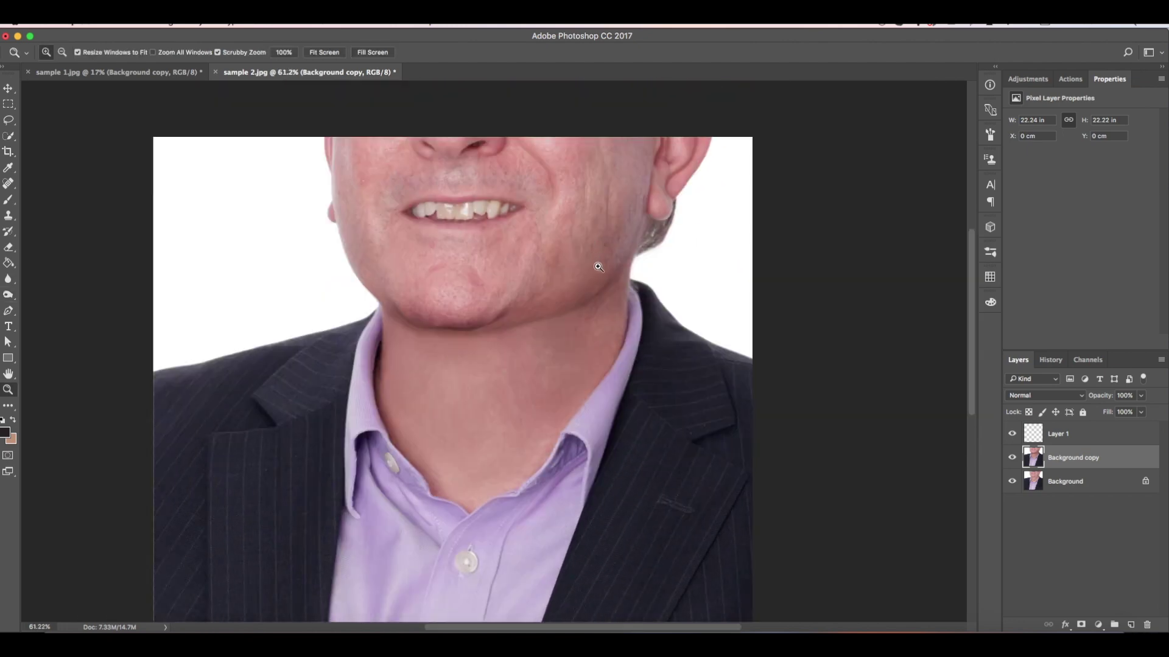
left_click(1050, 360)
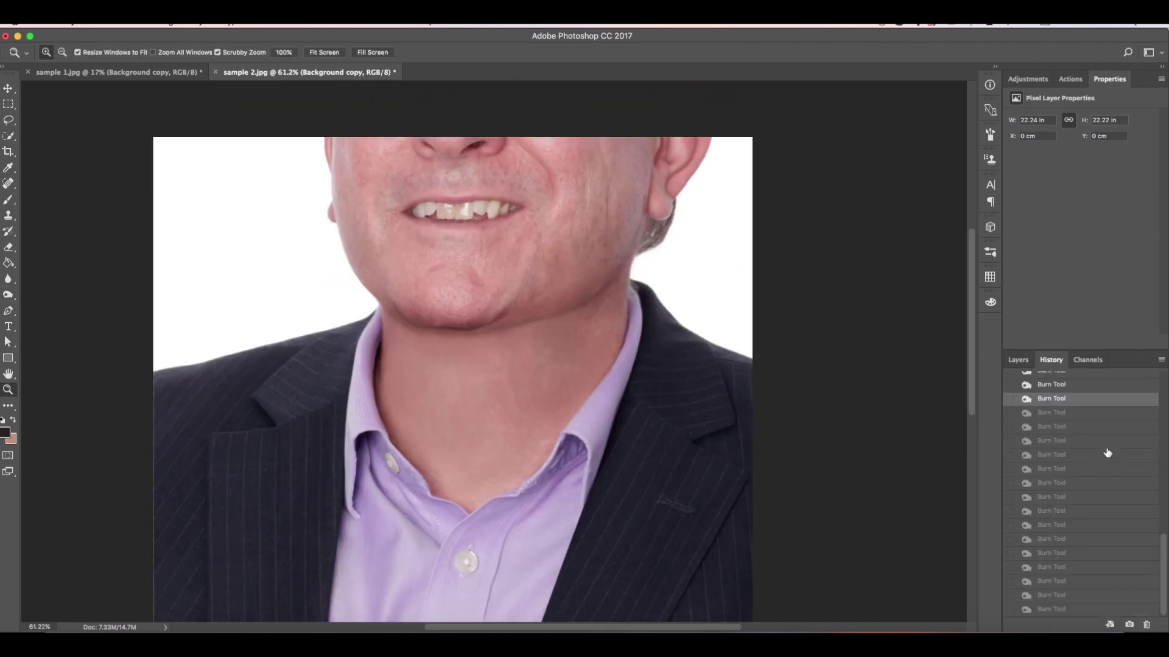
left_click(1017, 359)
Step: Clone smooth skin over the fold between the mouth corner and jaw with the Clone Stamp at size 50
key("s")
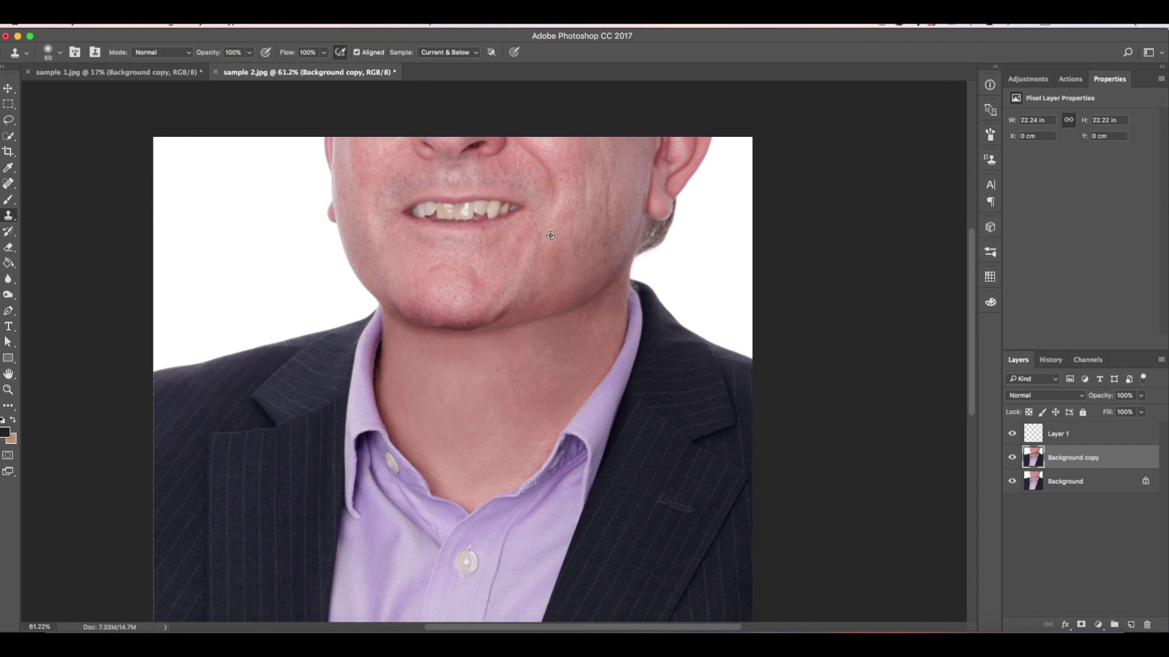
left_click(550, 235, "alt")
left_click_drag(537, 233, 518, 312)
left_click(527, 246, "alt")
left_click_drag(541, 233, 513, 319)
left_click(534, 256, "alt")
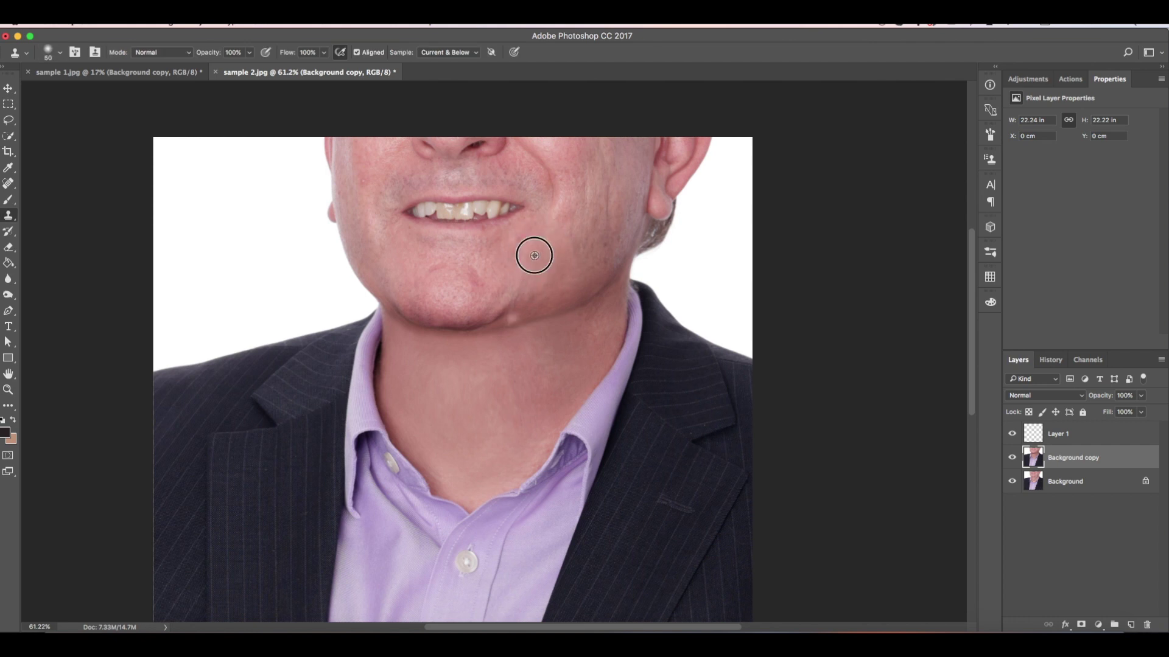
left_click_drag(527, 265, 510, 312)
left_click(561, 335, "alt")
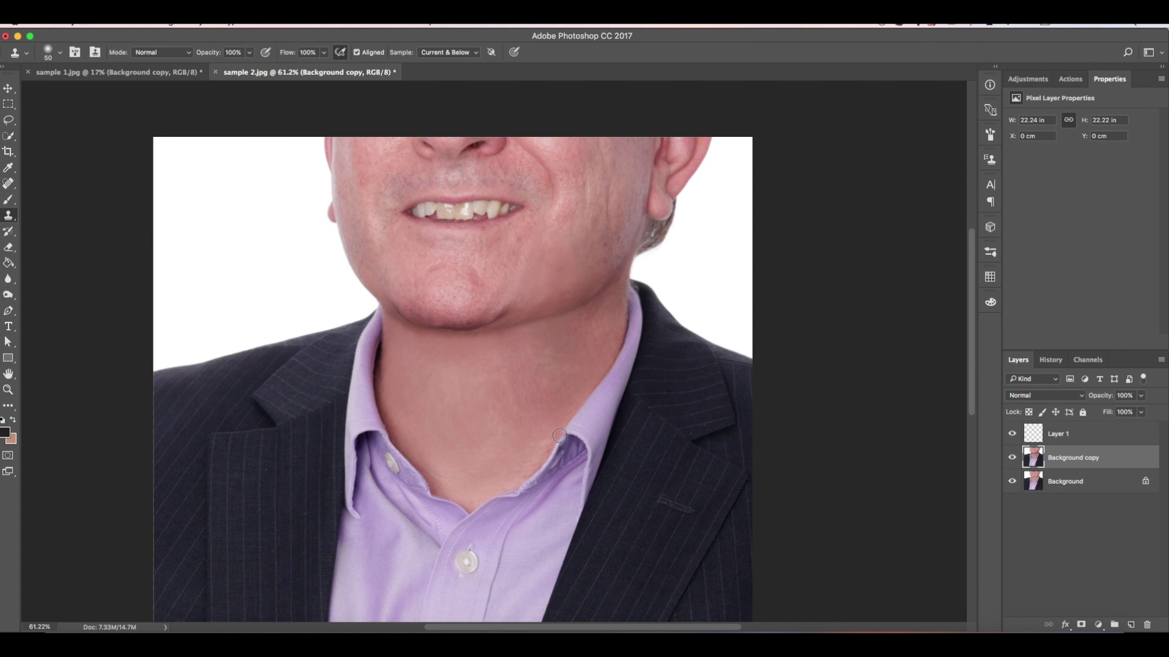
Step: Retouch the skin along the lower chin with the Clone Stamp at size 50
key("z")
left_click_drag(560, 432, 546, 315)
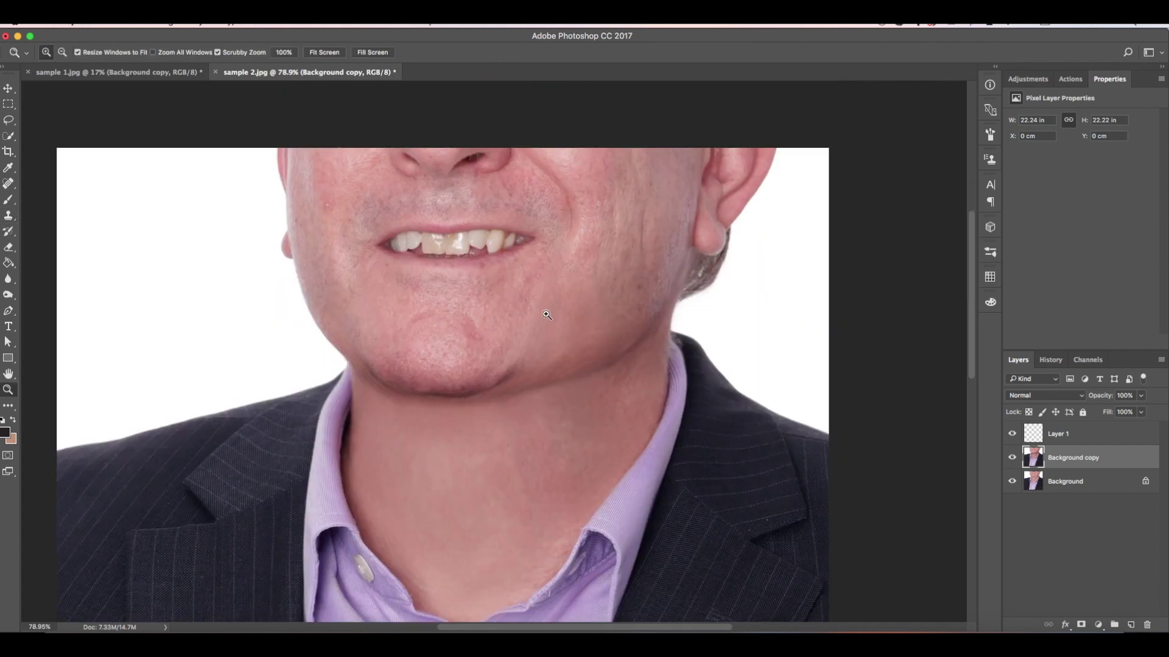
key("s")
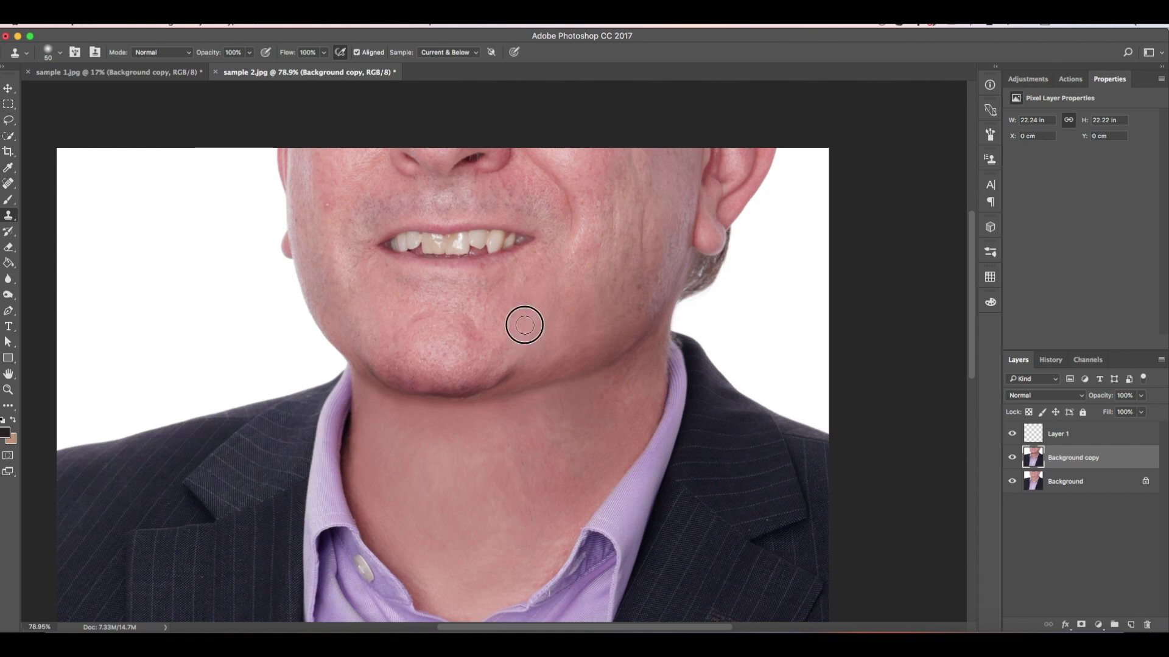
left_click_drag(497, 365, 470, 350)
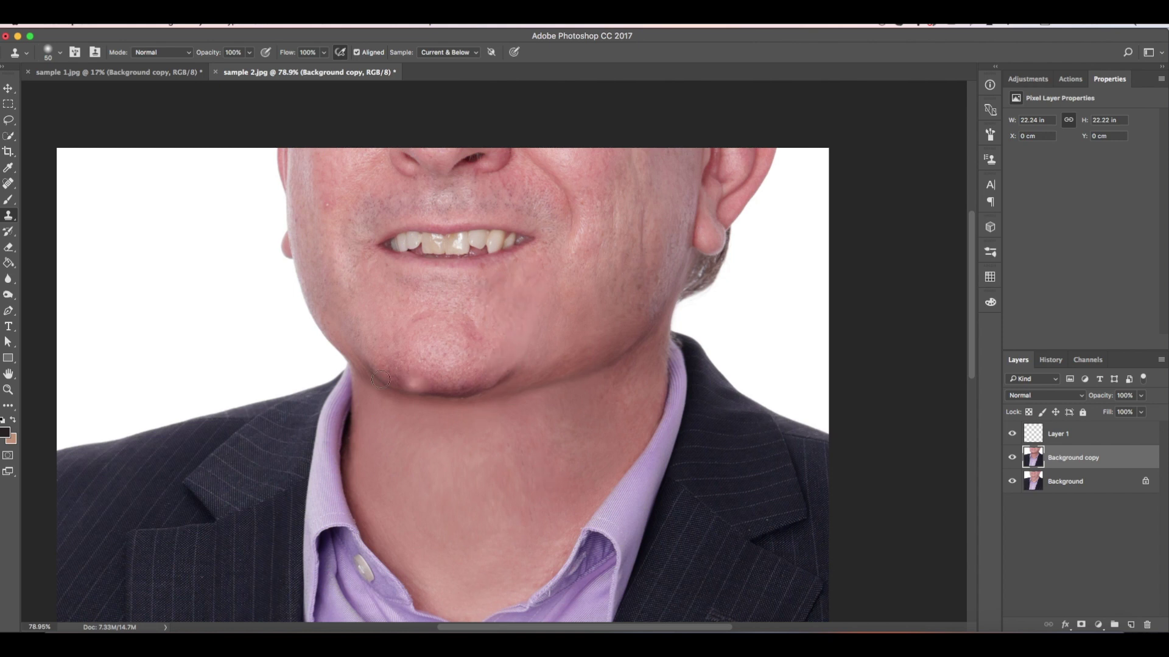
Step: Sharpen the skin texture on the lower cheek and jaw with the Sharpen tool at size 100 and 50% strength
left_click(11, 286)
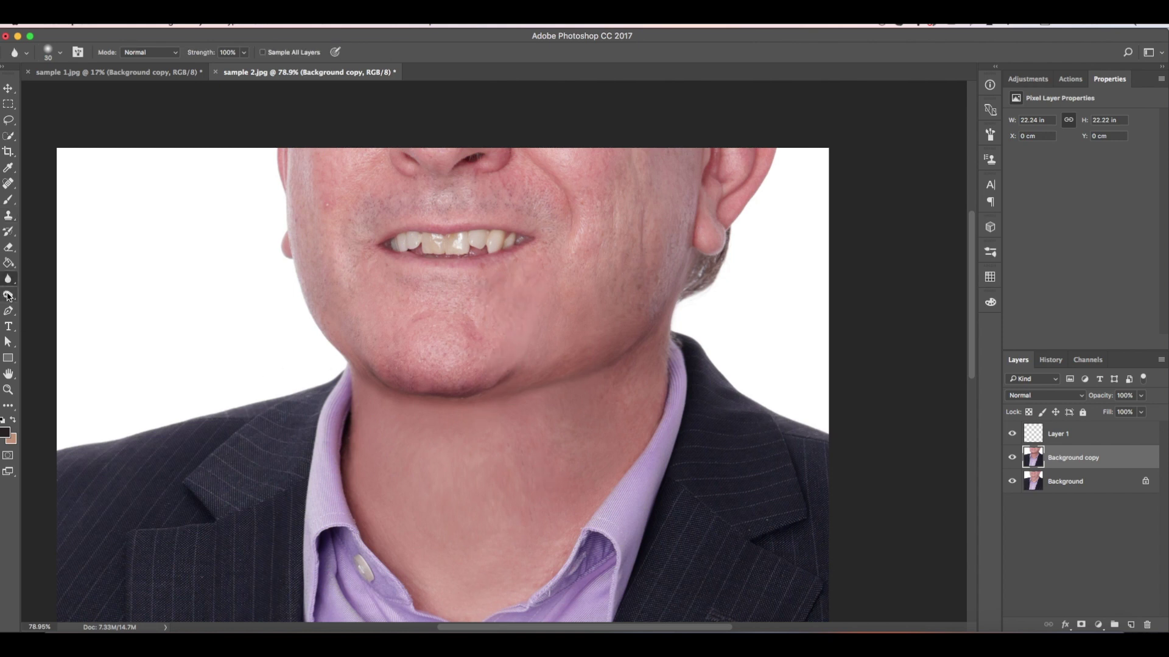
right_click(8, 278)
left_click(45, 289)
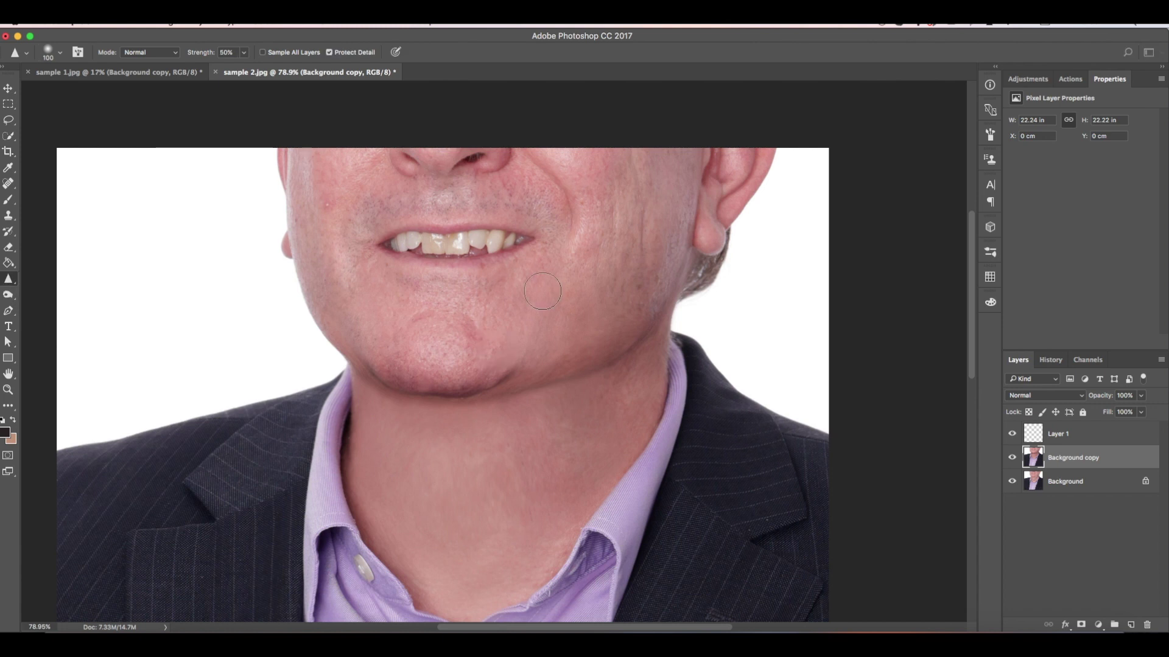
left_click_drag(575, 269, 582, 297)
left_click_drag(496, 360, 590, 316)
Step: Check the whole retouch against the original by hiding and showing Background copy
key("z")
mouse_move(566, 444)
left_mouse_down()
mouse_move(509, 444)
mouse_move(526, 443)
left_mouse_up()
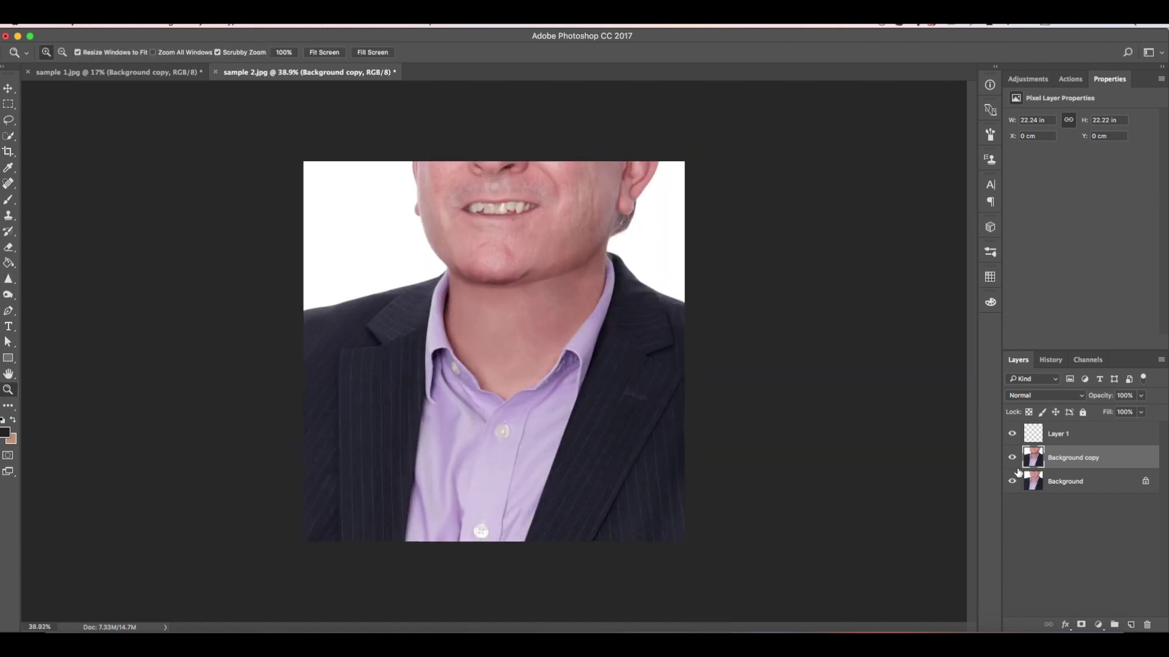
left_click(1011, 459)
left_click(1006, 459)
Step: Open result 2 from the new folder in Finder as a reference in Photoshop, and return to sample 2.jpg
left_click(63, 639)
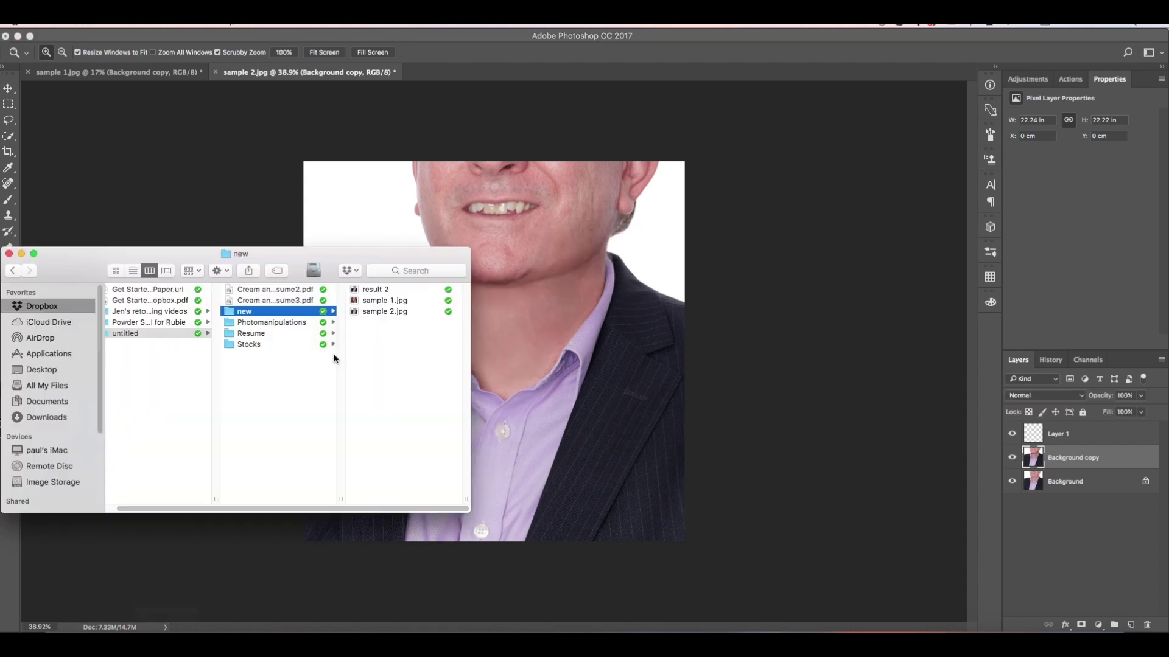
left_click_drag(370, 292, 484, 73)
left_click(308, 72)
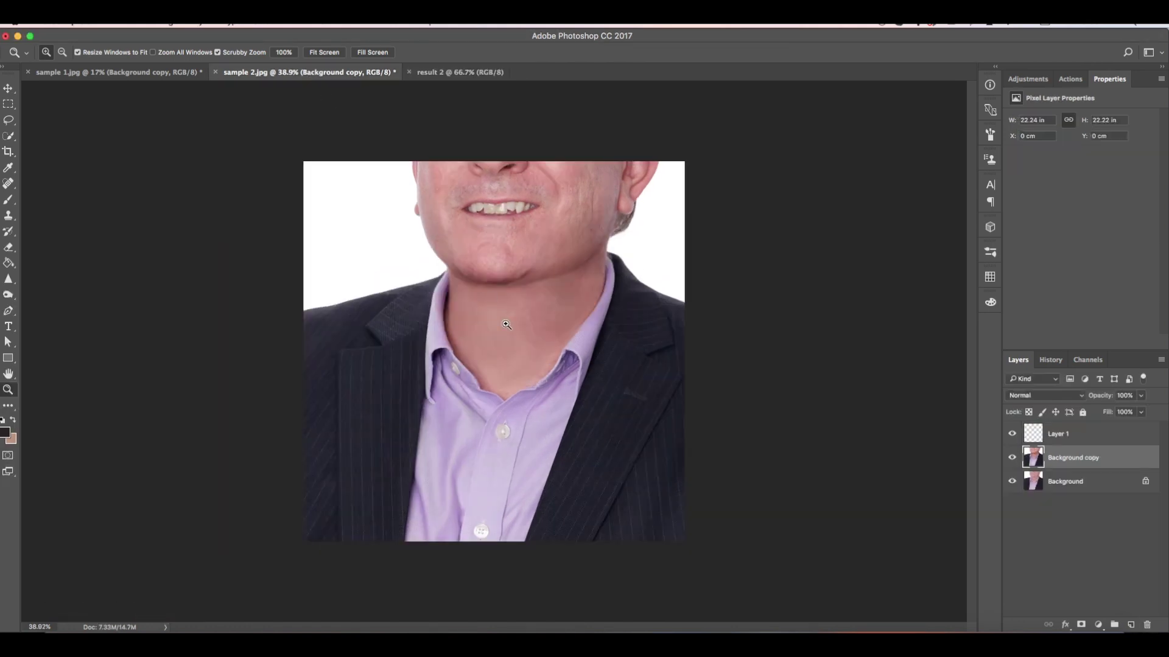
Step: Switch from the Burn tool to the Dodge tool and delete the empty Layer 1 above Background copy
key("o")
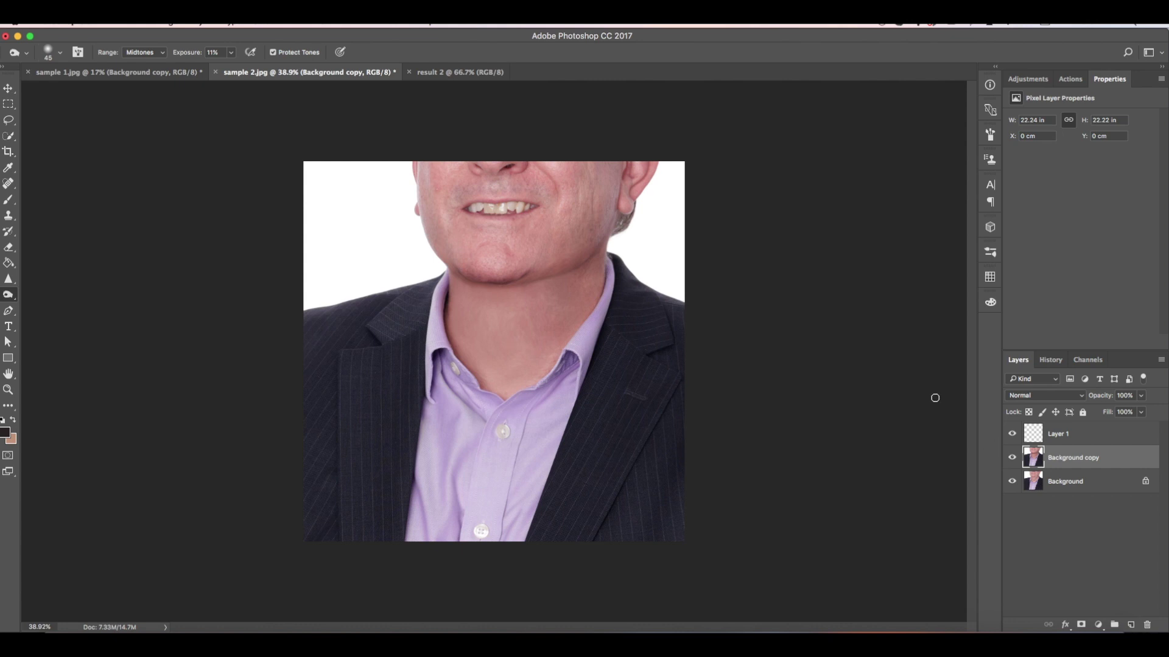
key("super+space")
left_click_drag(672, 293, 612, 320)
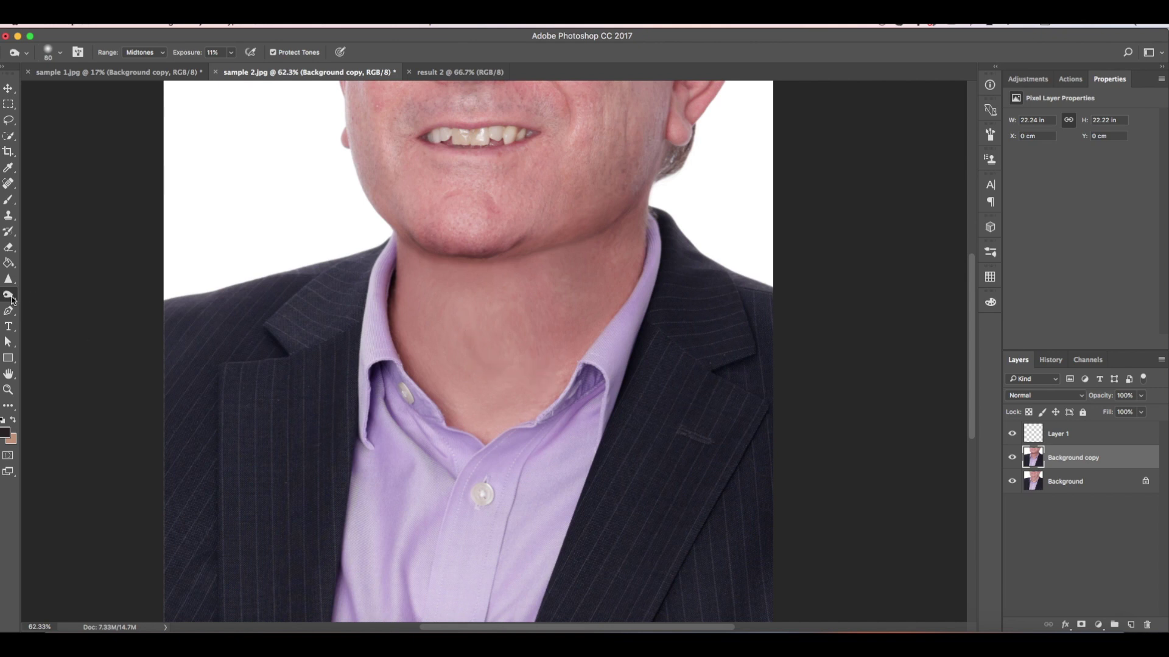
left_click_drag(12, 299, 53, 293)
left_click_drag(1130, 434, 1147, 623)
Step: Lighten the centre of the neck with the Dodge tool at size 45 and 25% midtones exposure, and return to an earlier history state
mouse_move(487, 343)
left_mouse_down()
mouse_move(505, 320)
mouse_move(485, 338)
mouse_move(510, 319)
mouse_move(461, 299)
mouse_move(510, 334)
mouse_move(523, 362)
left_mouse_up()
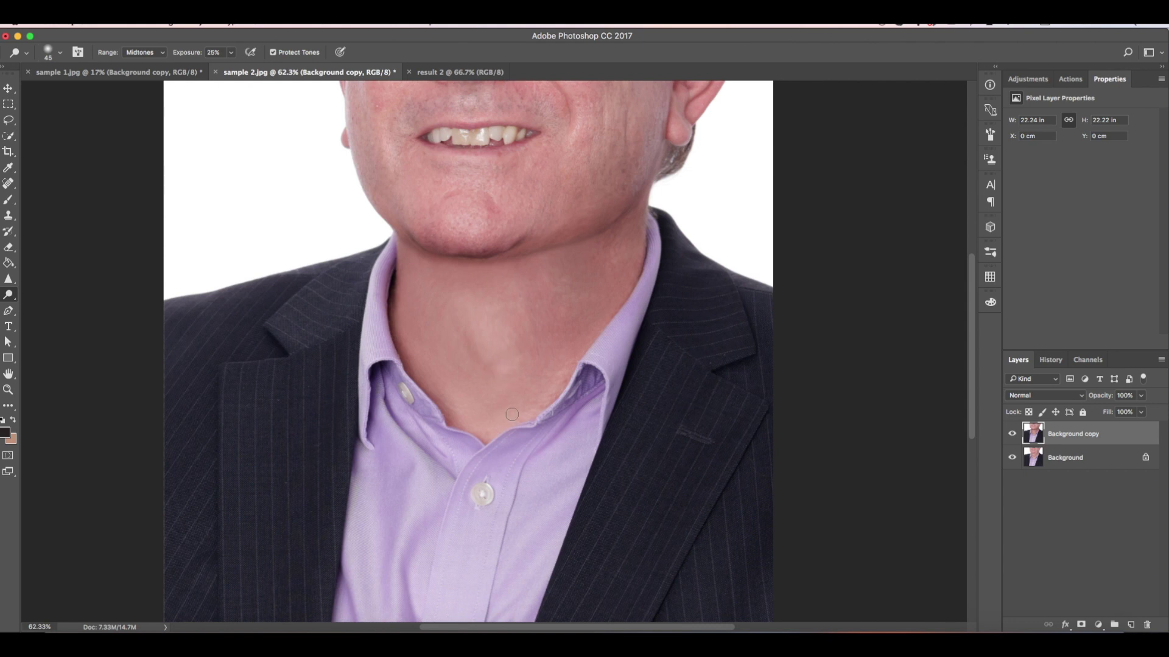
left_click(1050, 360)
left_click(1053, 553)
left_click(1018, 360)
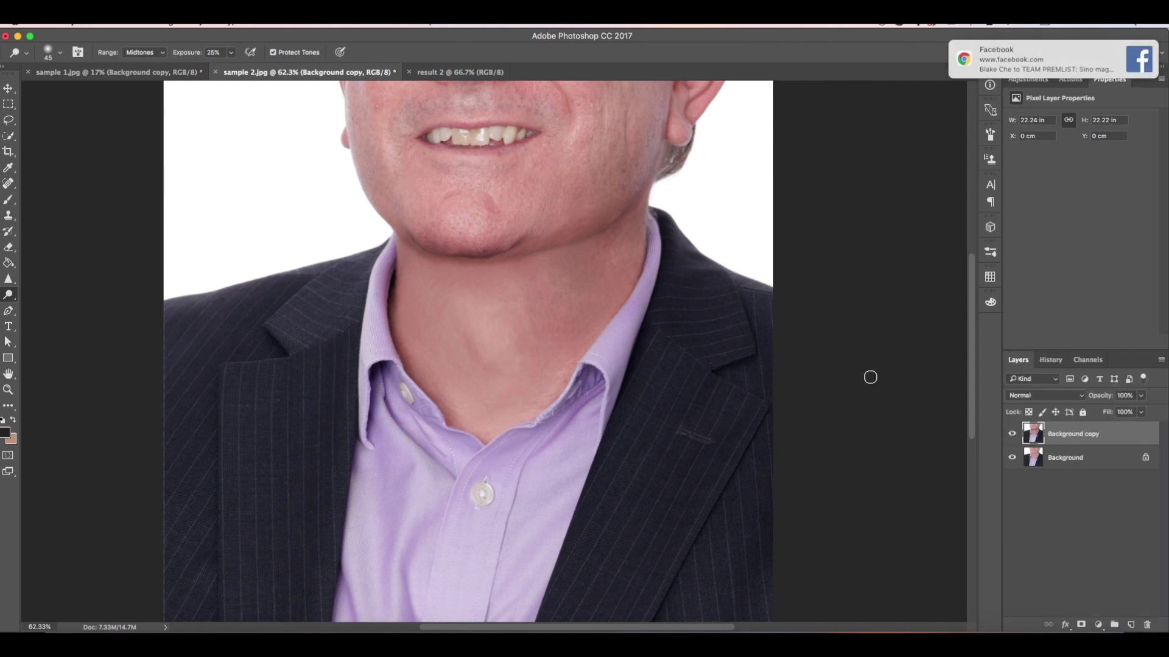
Step: Lighten the centre of the neck with the Dodge tool at size 100 and 25% midtones exposure, and compare with the original
right_click(8, 295)
left_click(46, 302)
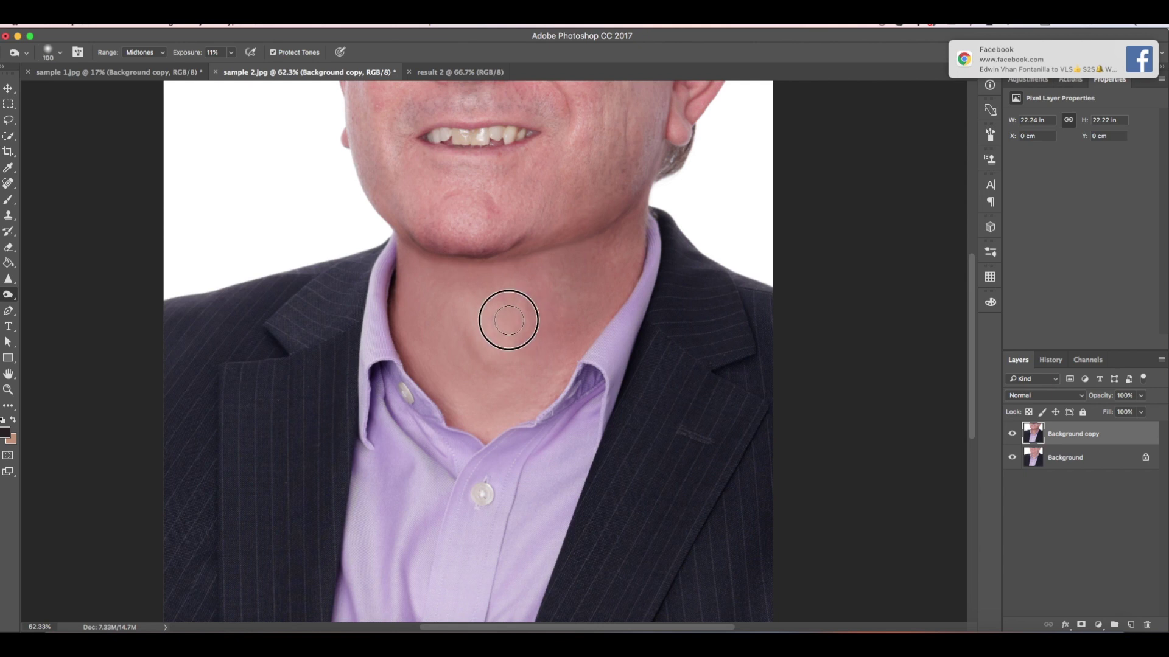
right_click(8, 294)
left_click(46, 288)
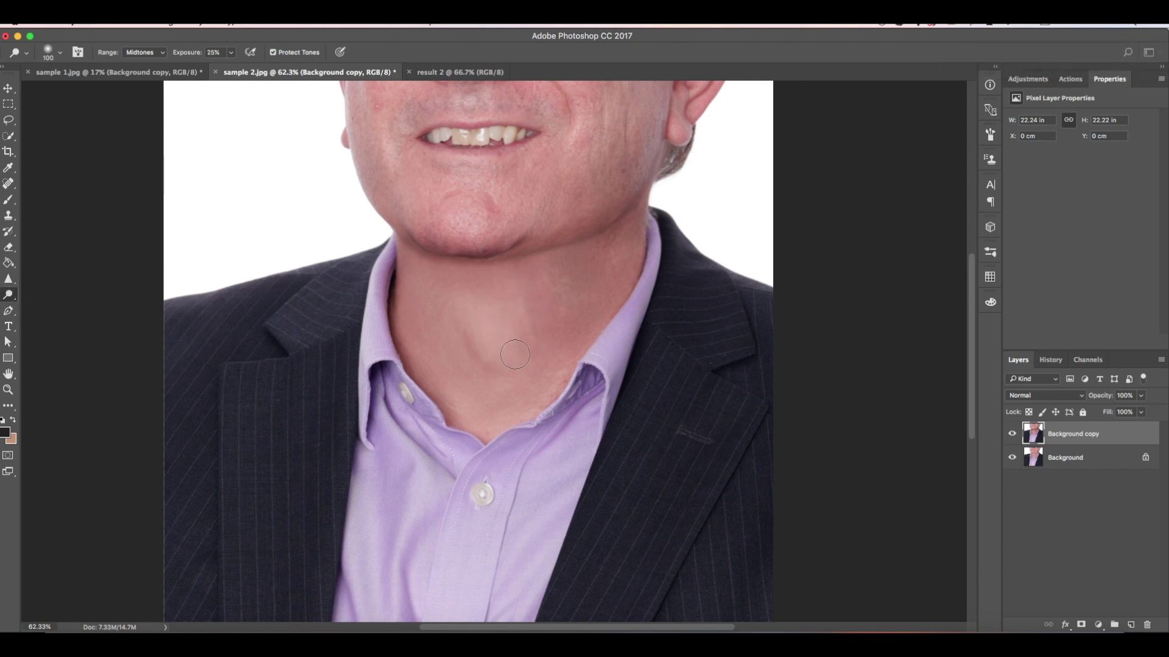
left_click(475, 298)
mouse_move(517, 310)
left_mouse_down()
mouse_move(531, 332)
mouse_move(517, 348)
left_mouse_up()
left_click(1012, 434)
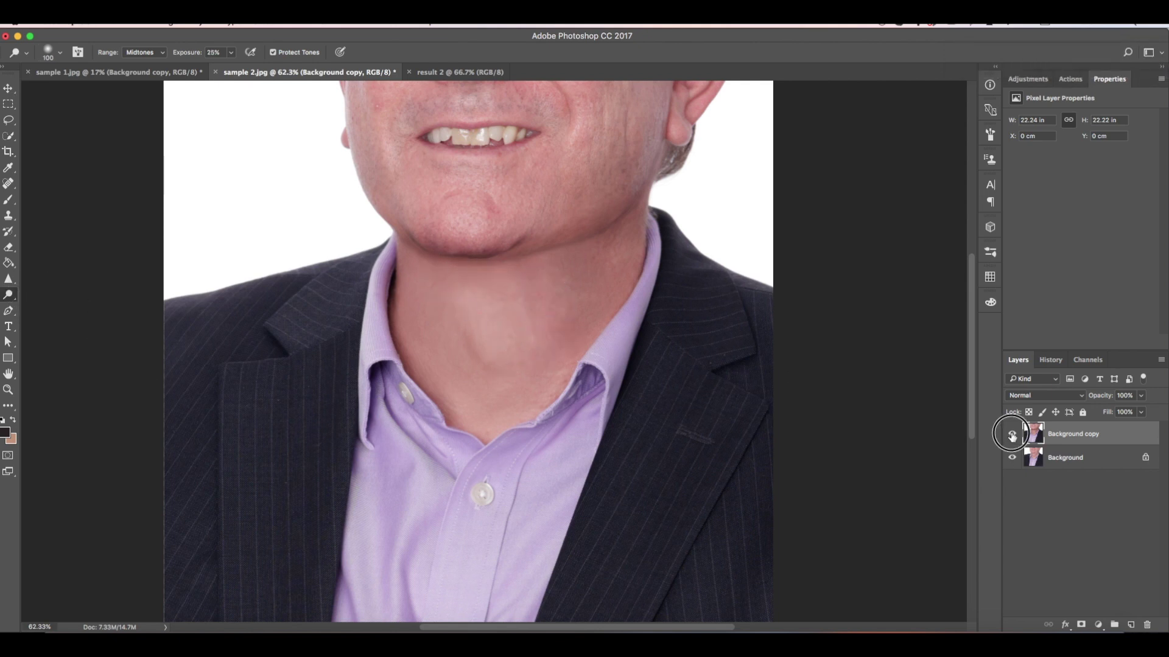
left_click(1011, 434)
Step: Add a Curves adjustment layer above Background copy and raise the RGB midtones from input 125 to output 134
key("z")
left_click_drag(700, 365, 607, 290)
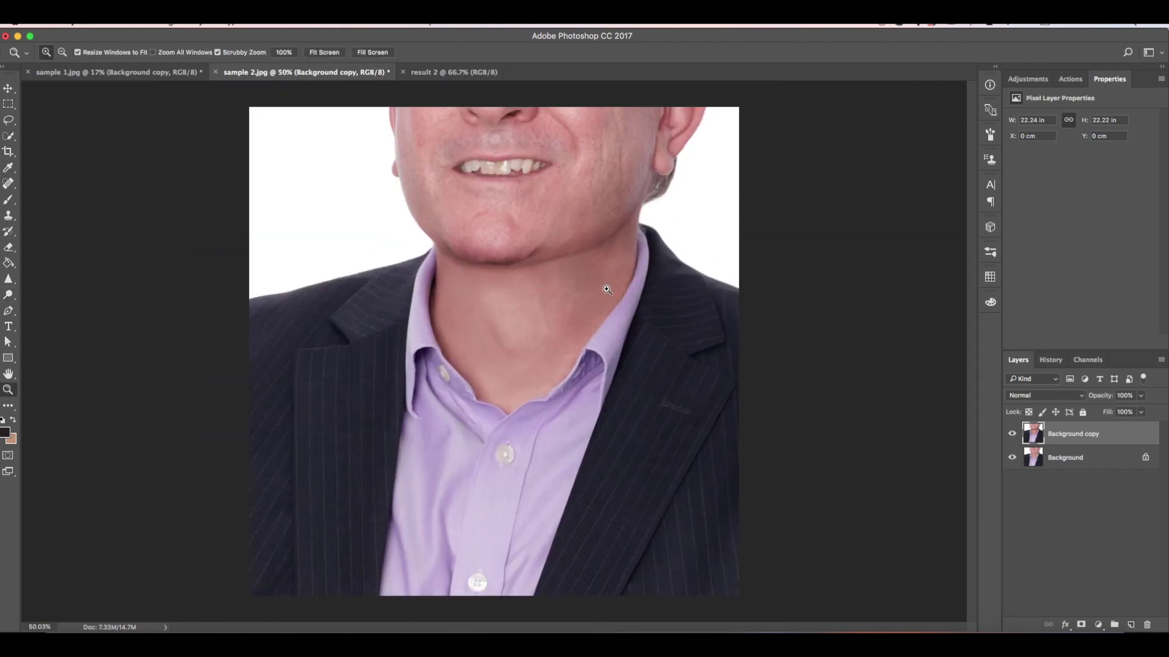
left_click(1098, 625)
left_click(1105, 454)
left_click_drag(1090, 204, 1090, 199)
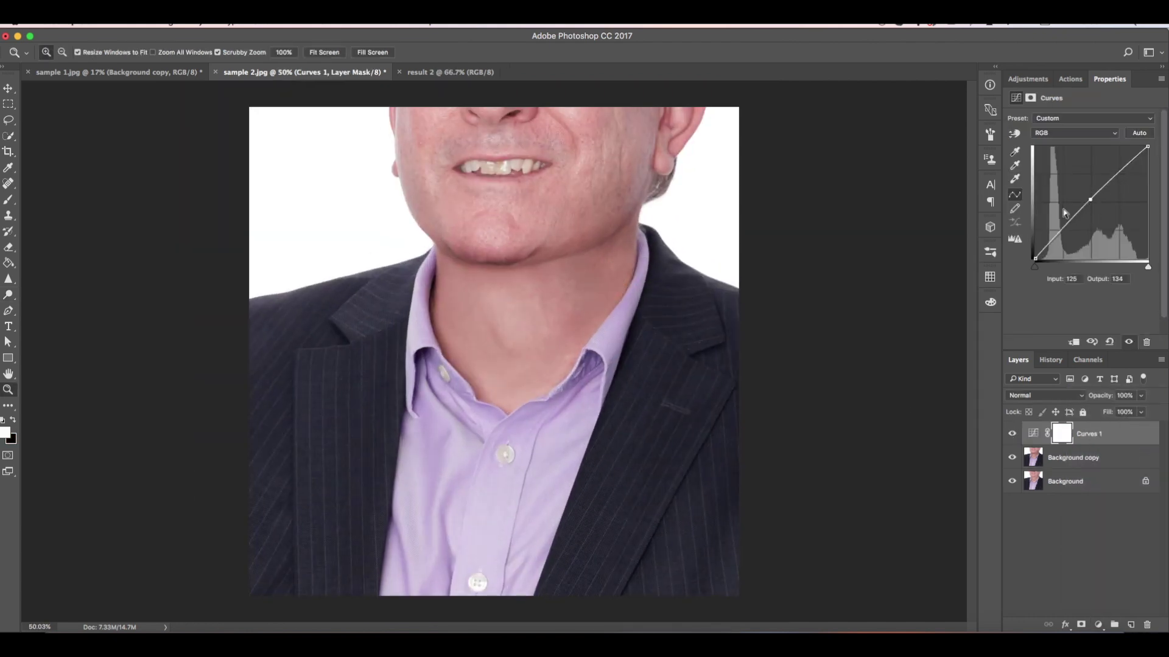
Step: Invert the Curves 1 mask and reveal the brightening on the centre of the neck with a white brush at size 400
key("super+i")
key("b")
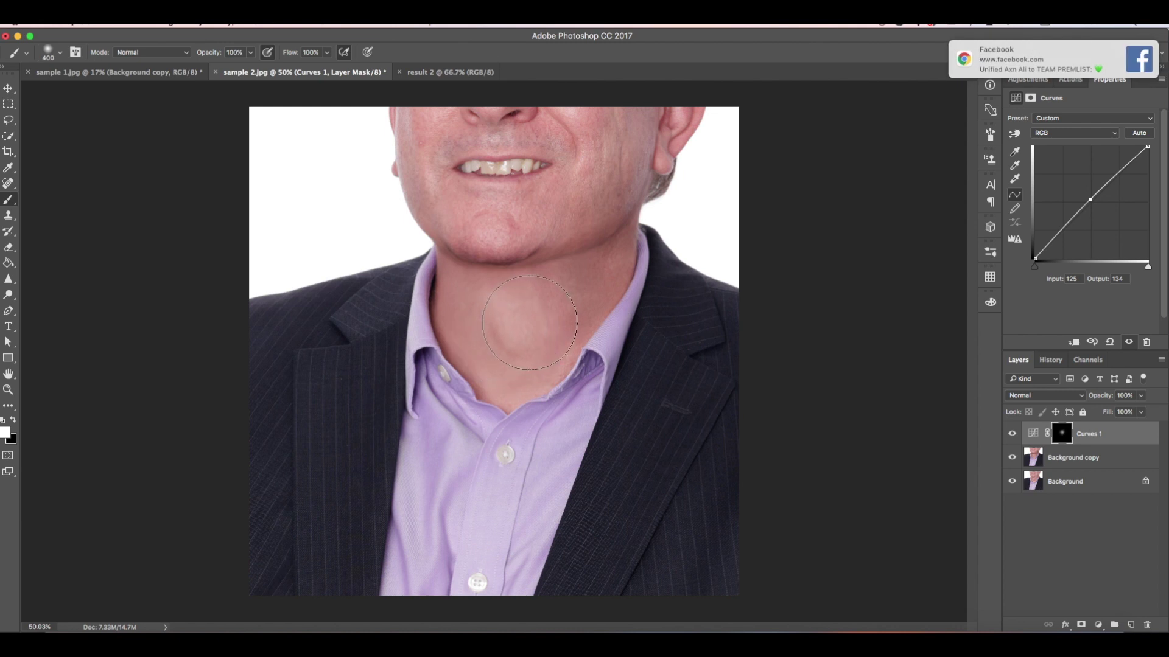
left_click(530, 322)
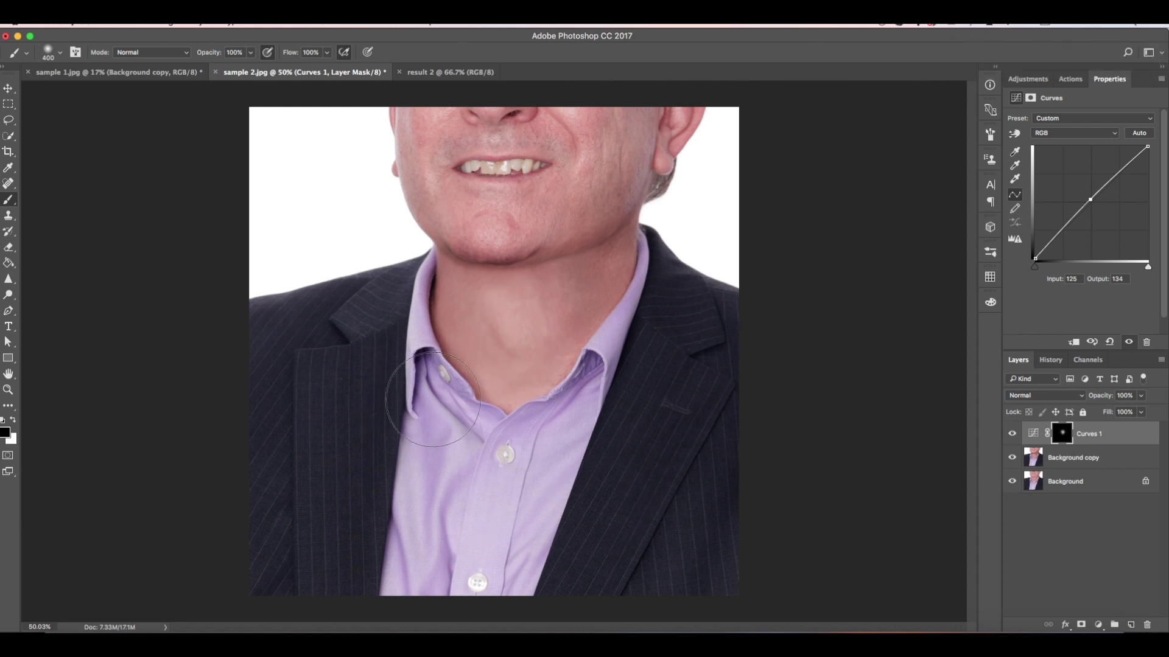
Step: Refine the Curves 1 mask around the neck with the brush reduced to size 175, alternating black and white
left_click(455, 457)
key("bracketleft")
key("bracketleft")
key("bracketleft")
key("bracketleft")
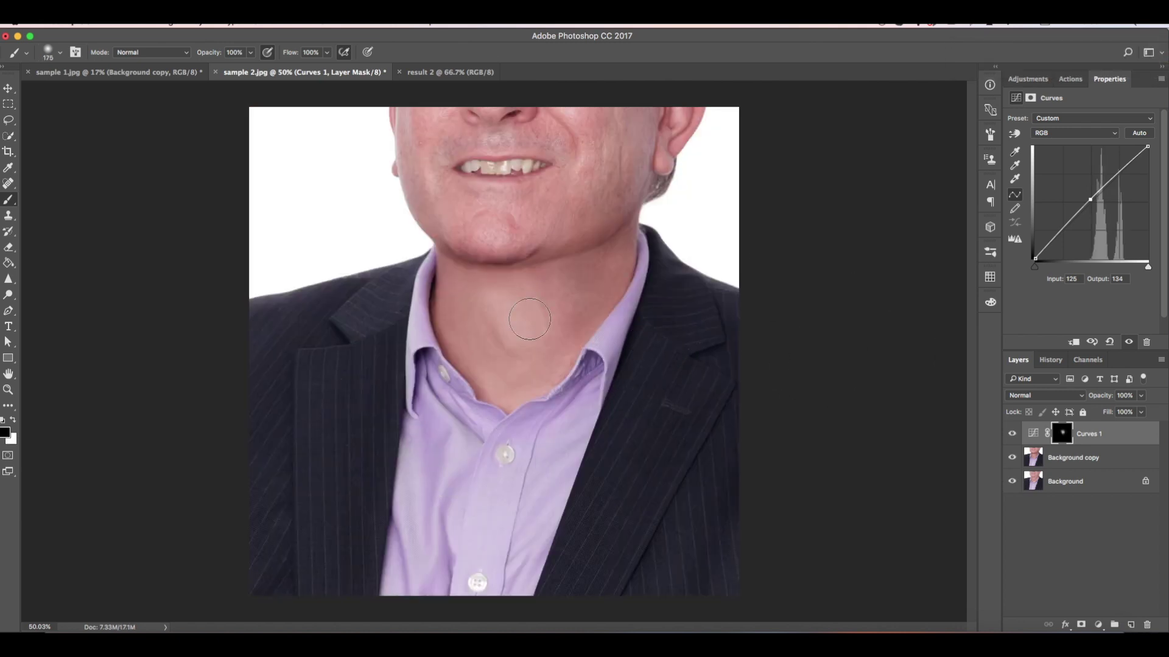
key("x")
left_click_drag(588, 285, 558, 330)
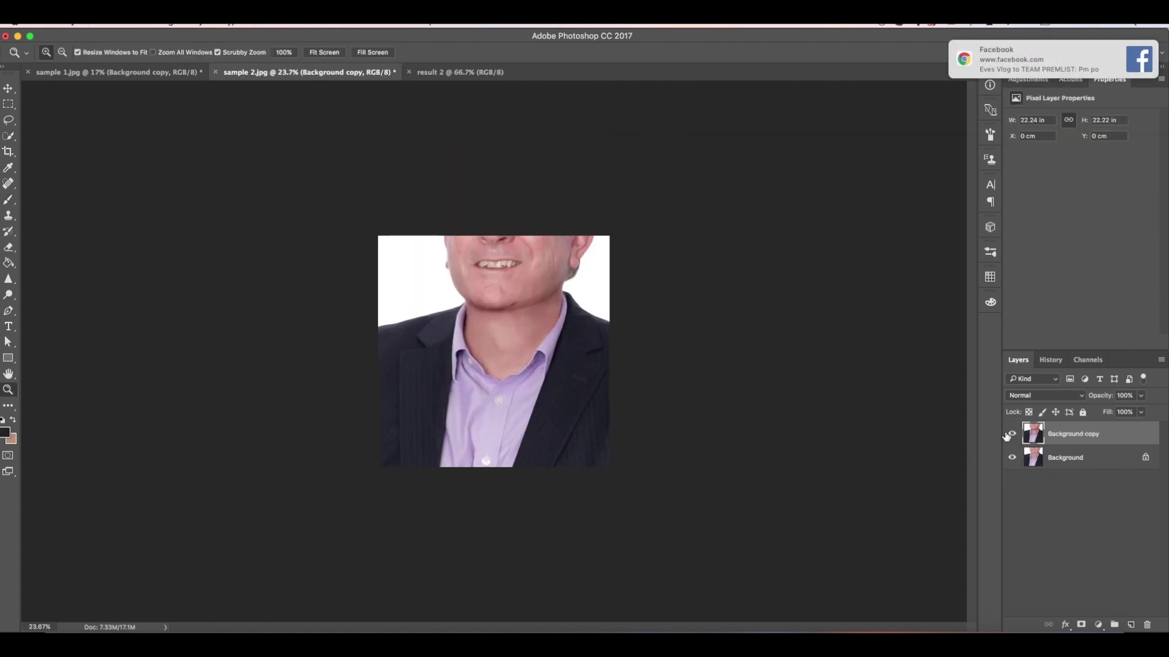
Step: Compare the finished neck retouch with the original by repeatedly hiding and showing Background copy
left_click(1011, 434)
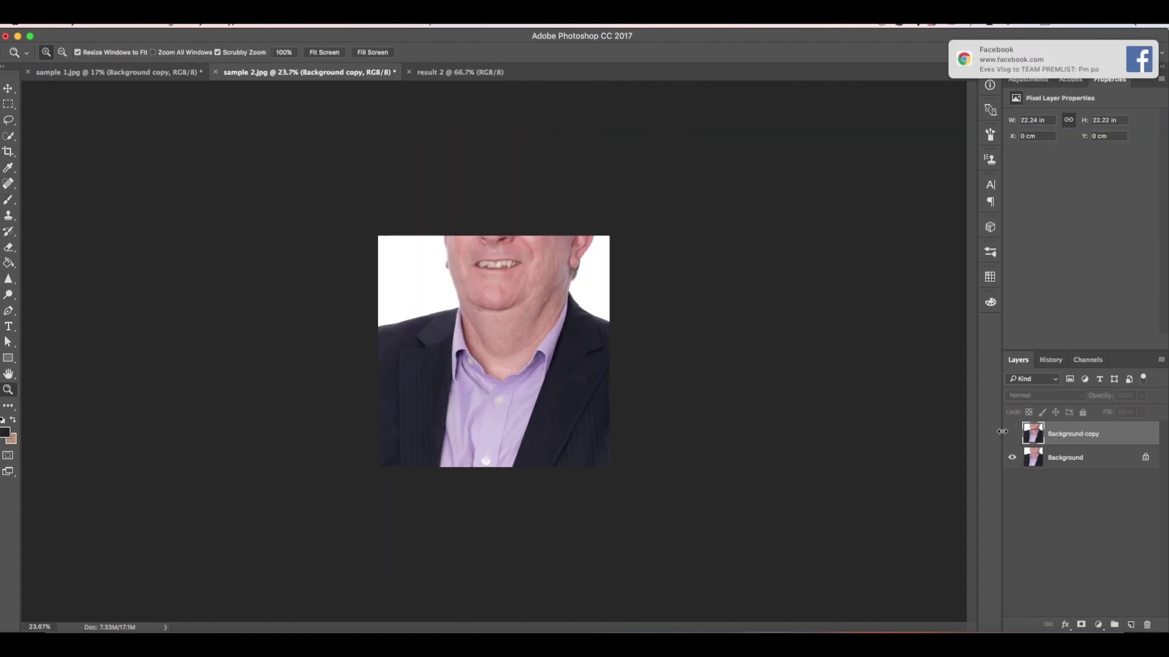
left_click(1011, 434)
left_click(1011, 434)
left_click(1011, 434)
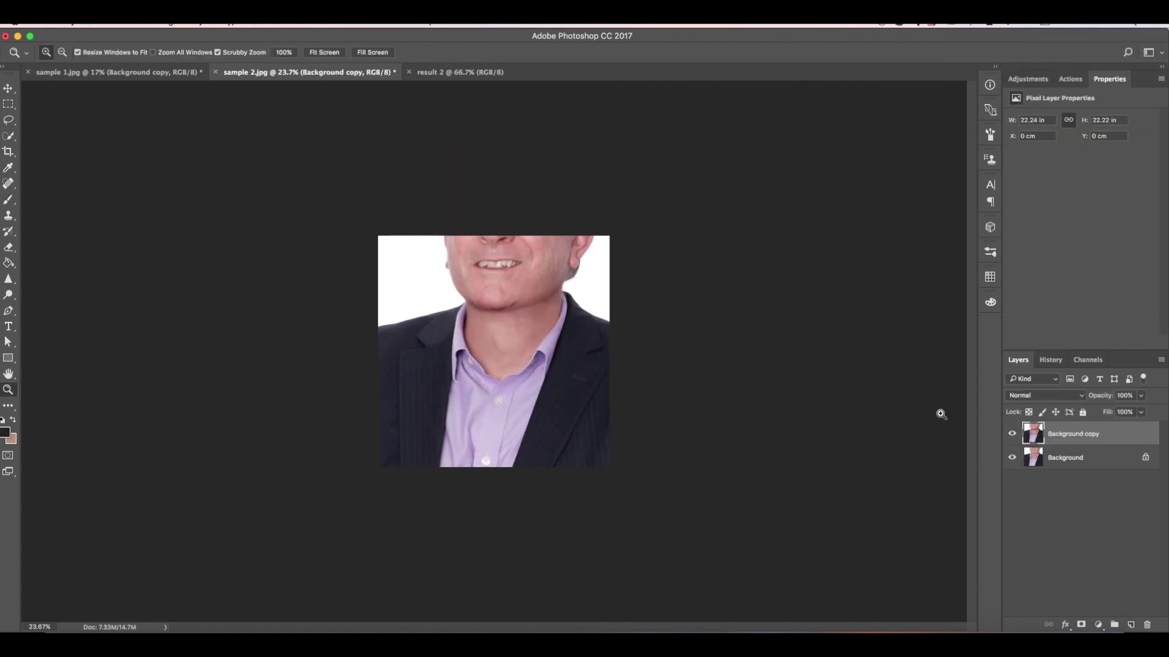
left_click(1011, 435)
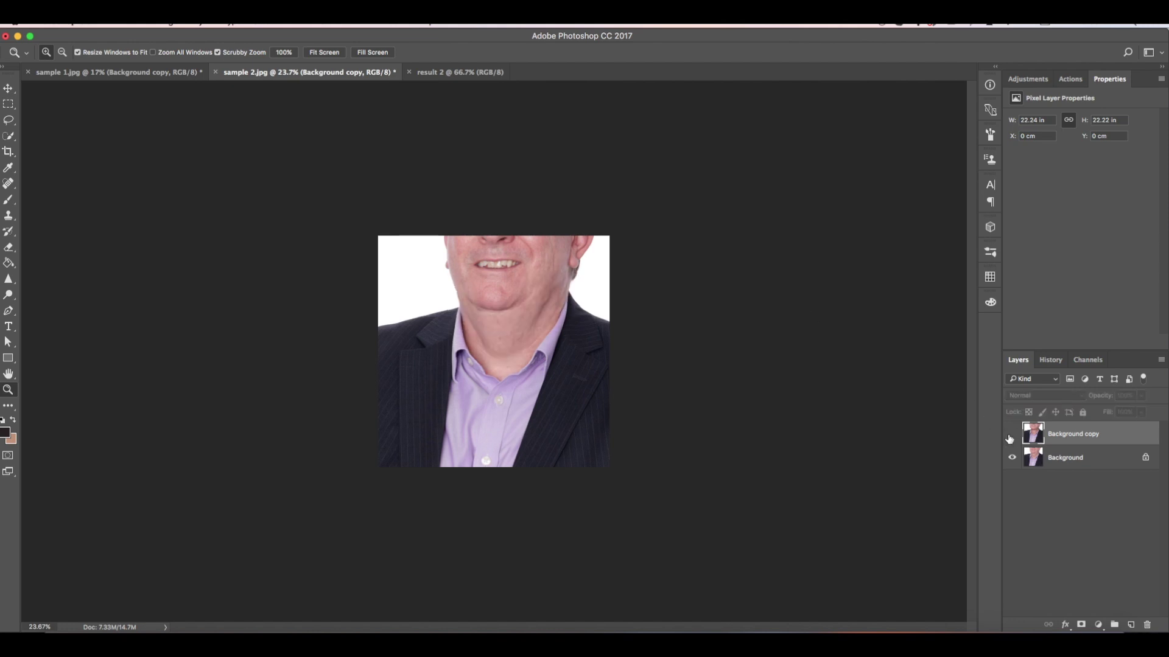
left_click(1011, 436)
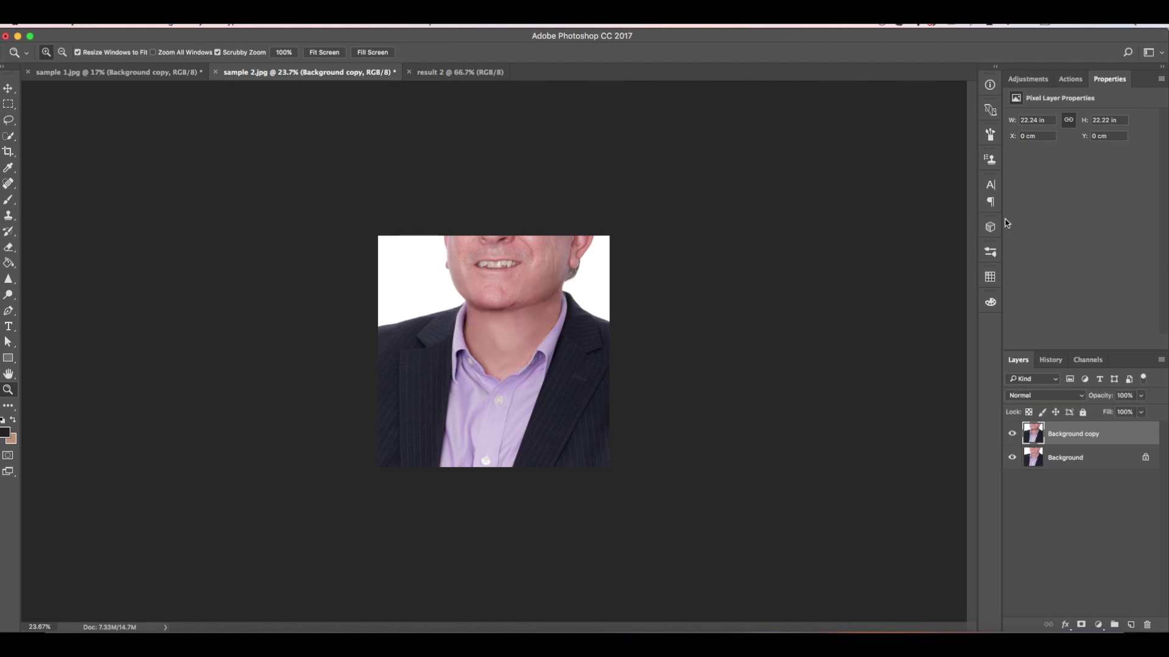